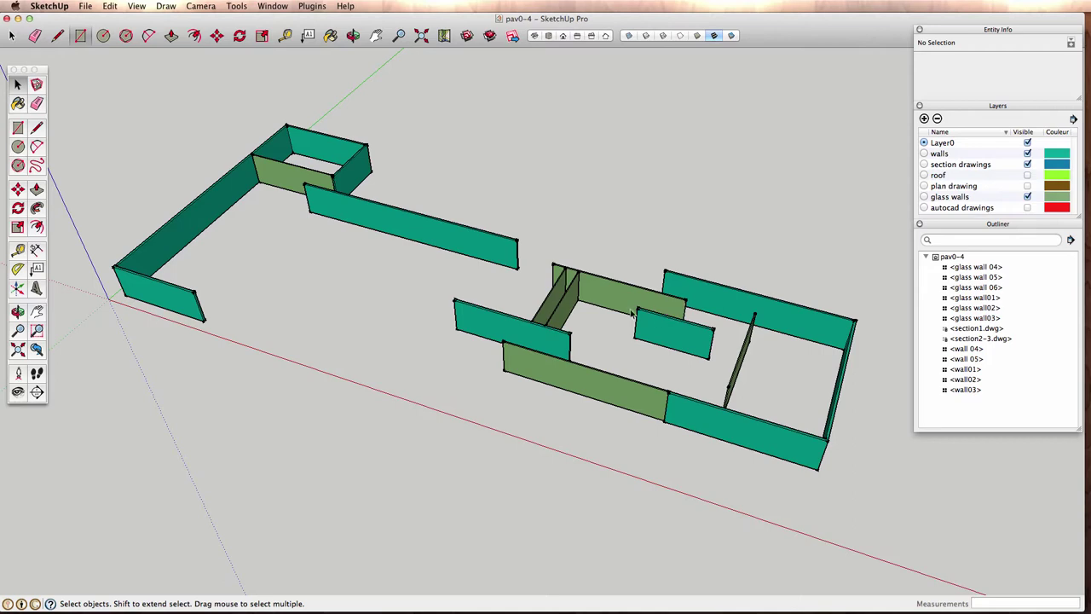
- Turn on the plan drawing and autocad drawings layers; hide walls, section drawings and glass walls
scroll(477, 401, down, 3)
mouse_move(477, 401)
middle_down()
mouse_move(546, 370)
mouse_move(480, 389)
middle_up()
scroll(480, 390, up, 3)
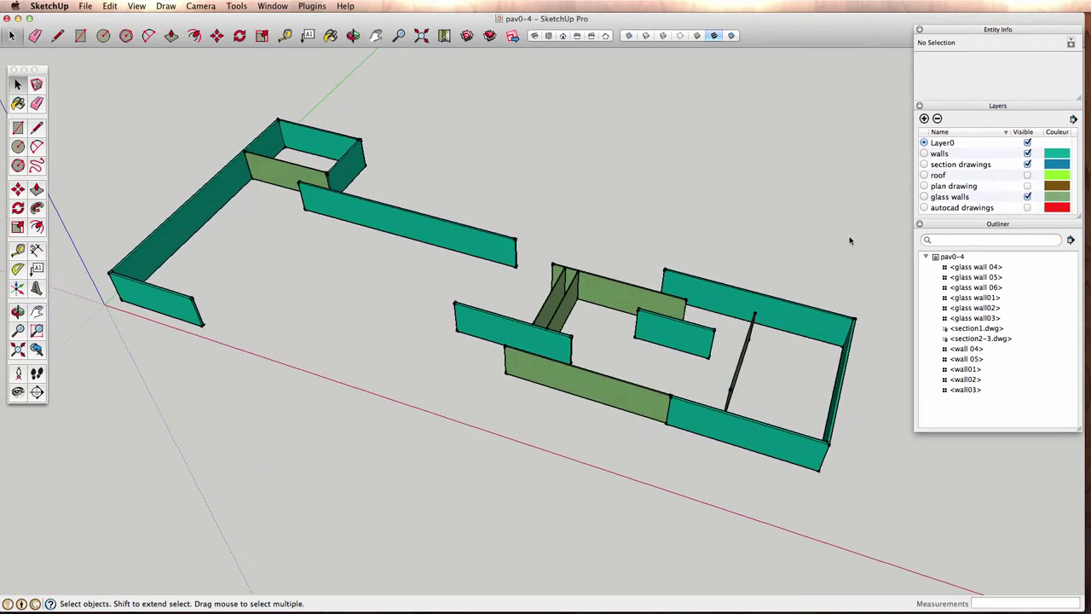
click(1029, 176)
click(1027, 186)
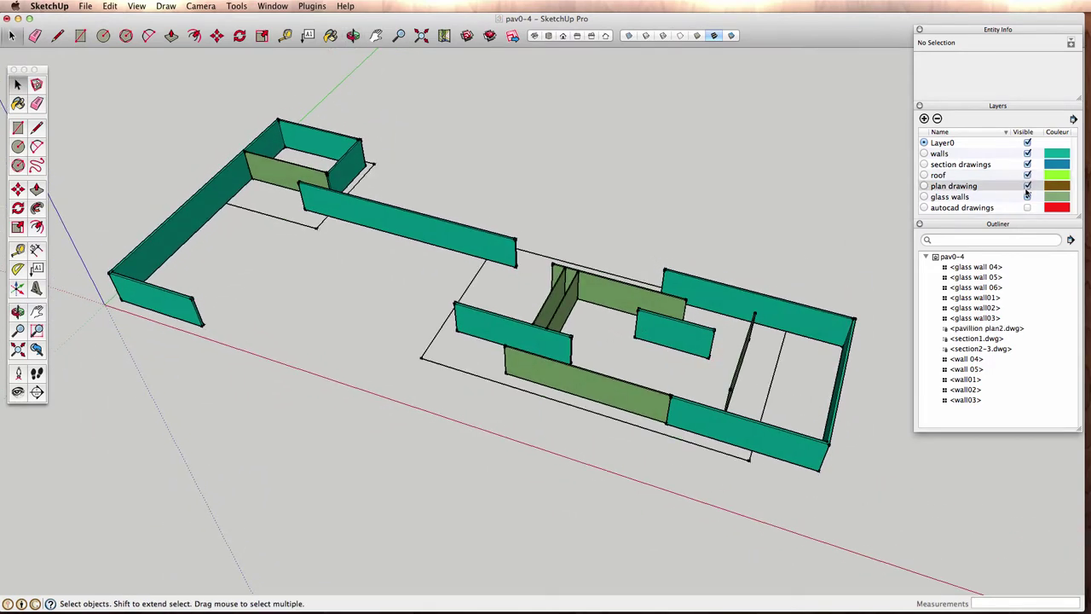
click(1027, 207)
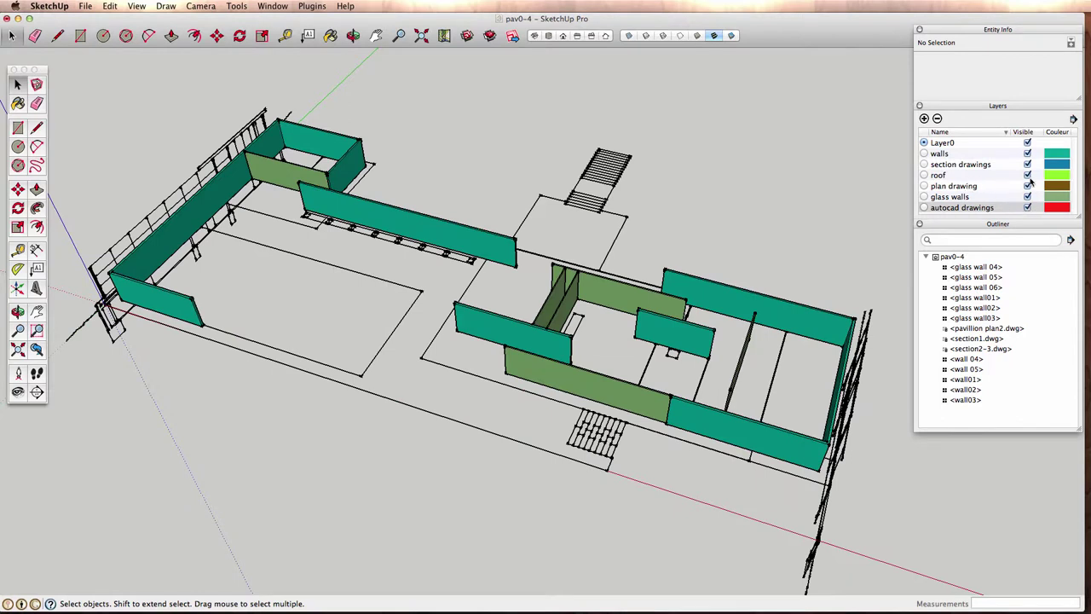
click(1027, 175)
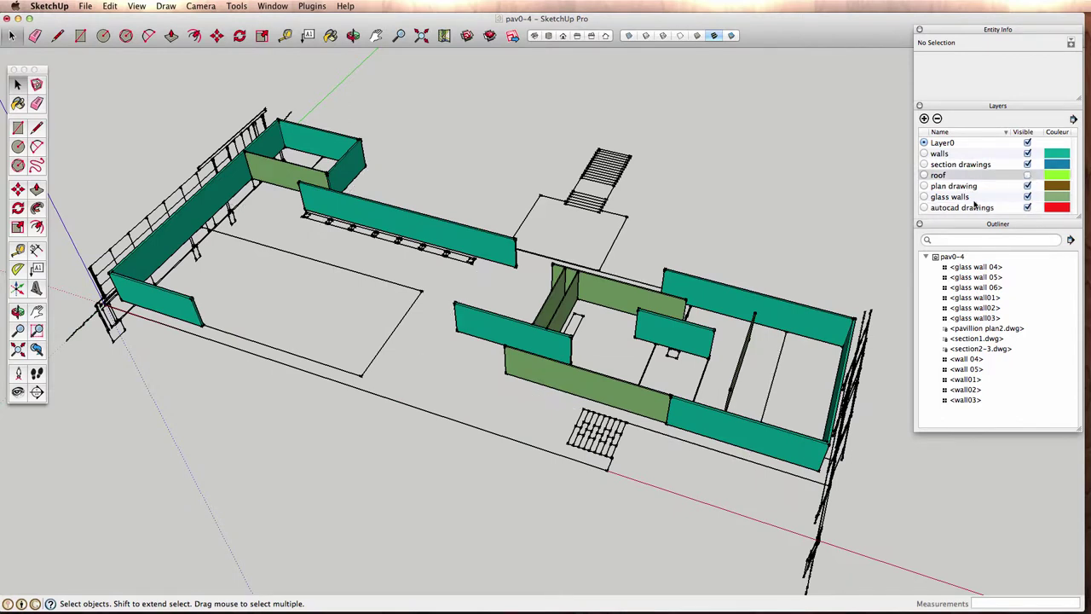
click(1027, 153)
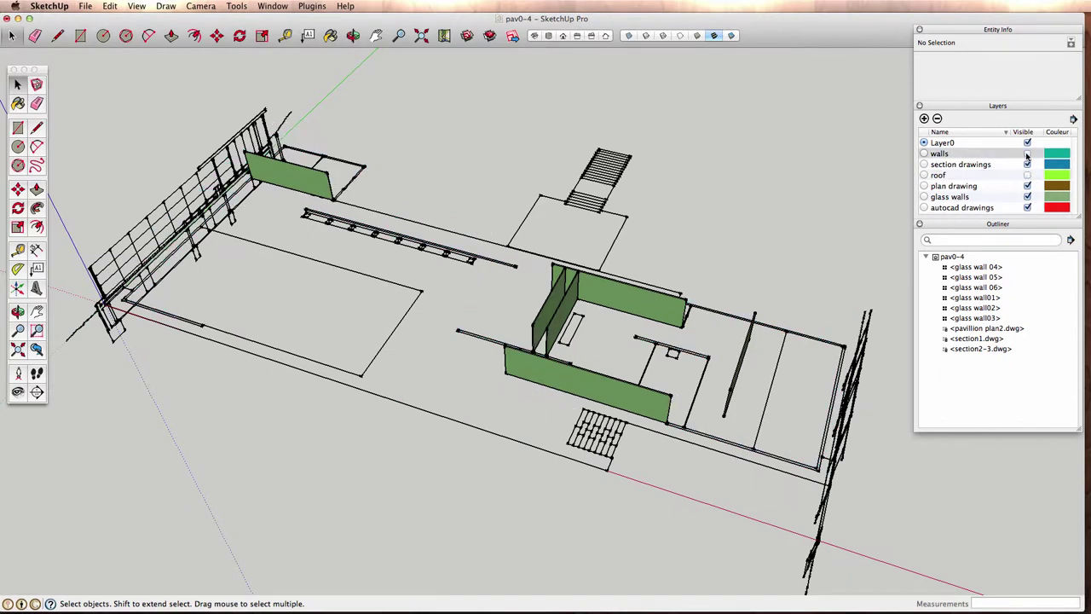
click(1026, 164)
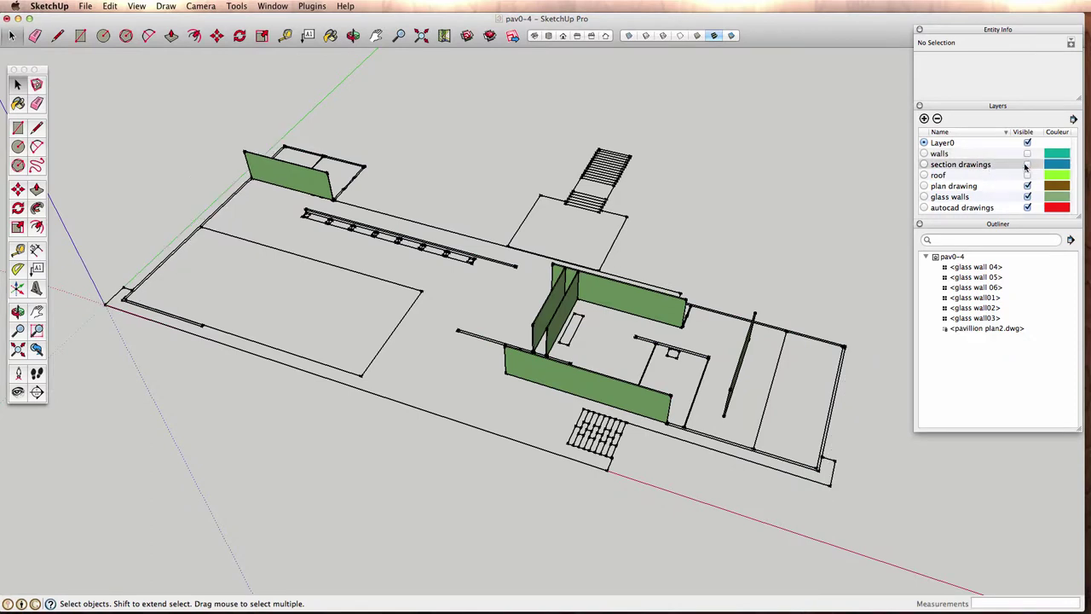
click(1027, 197)
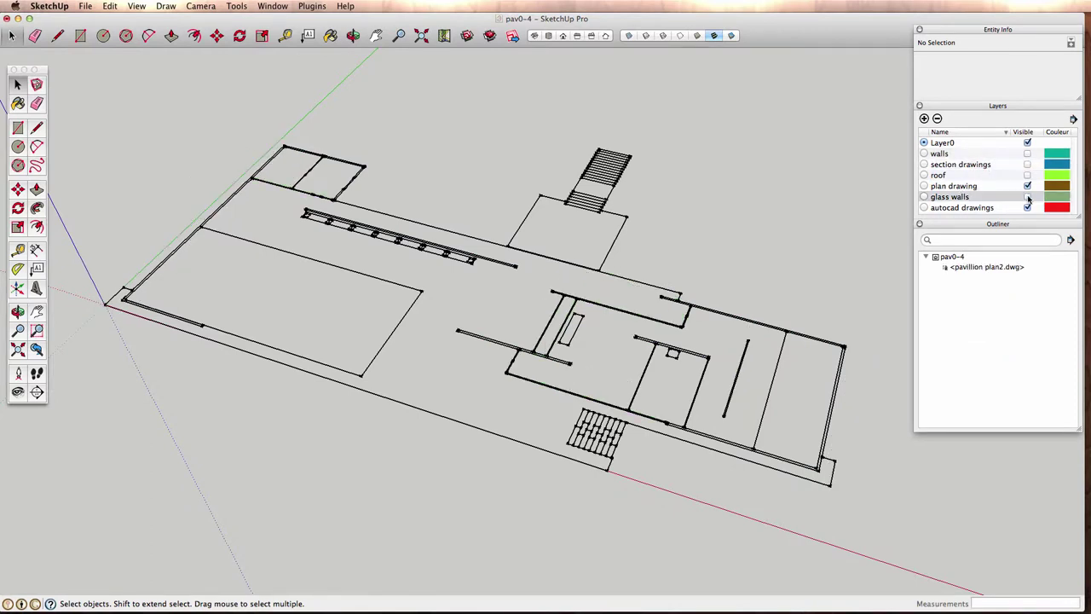
- Switch to a parallel-projection Top view and pan to frame the floor plan
click(198, 7)
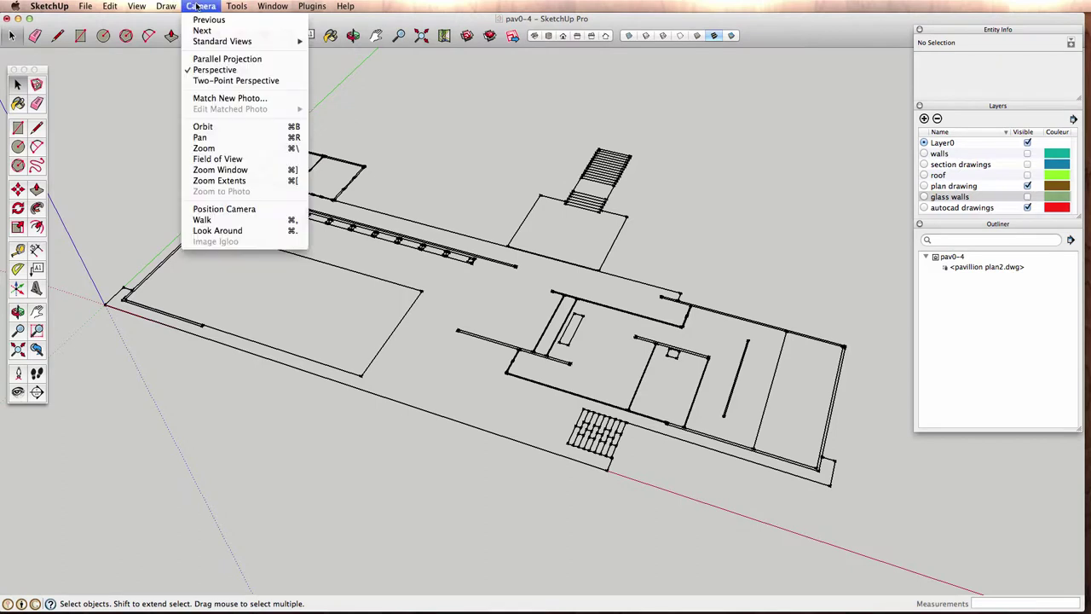
click(213, 60)
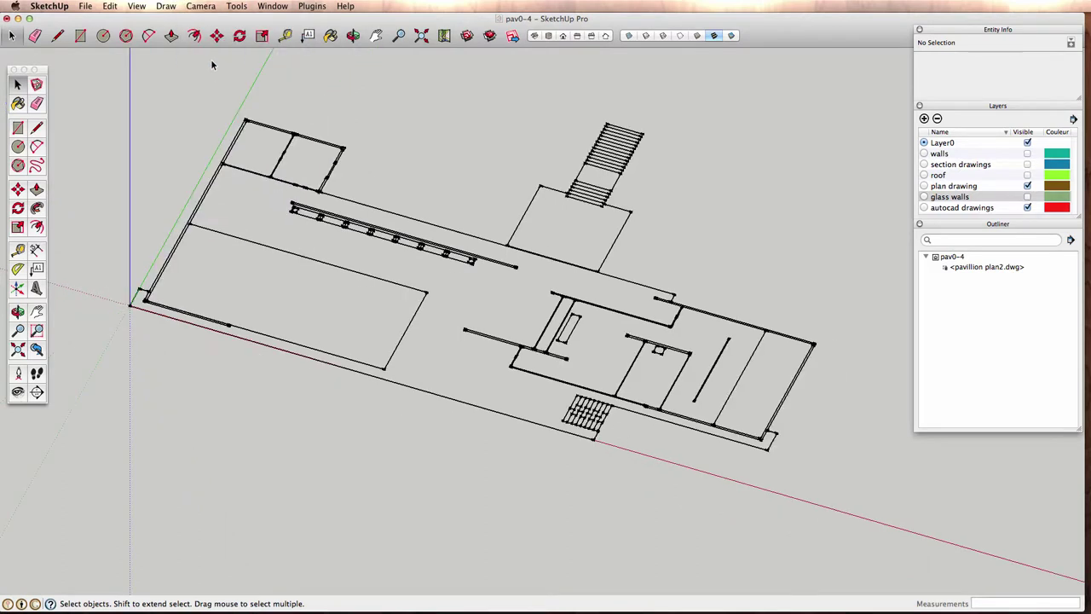
click(549, 36)
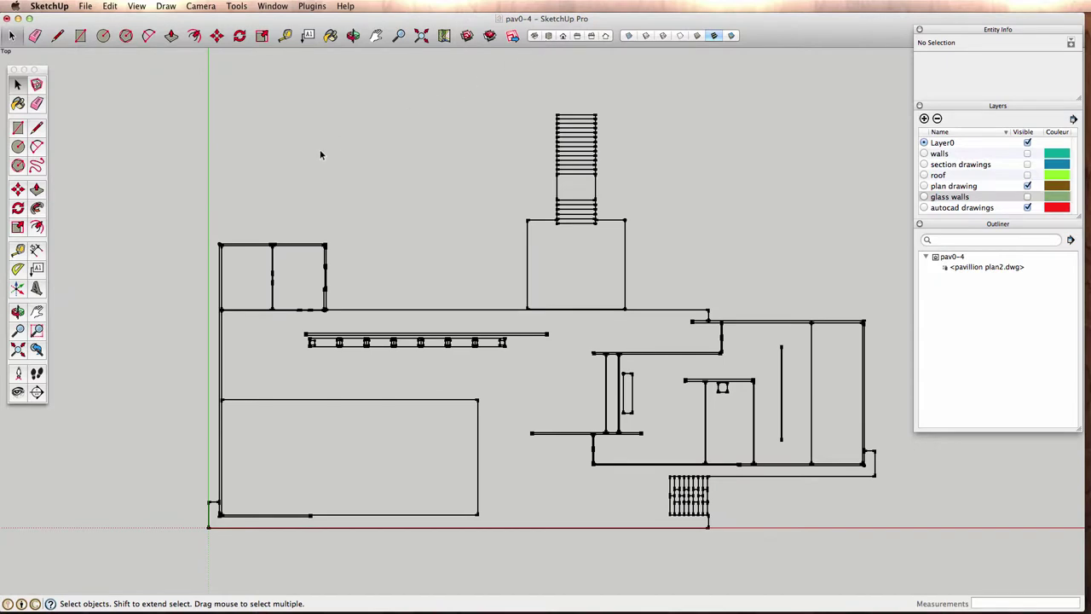
click(37, 311)
mouse_move(577, 353)
mouse_down()
mouse_move(559, 326)
mouse_move(535, 350)
mouse_up()
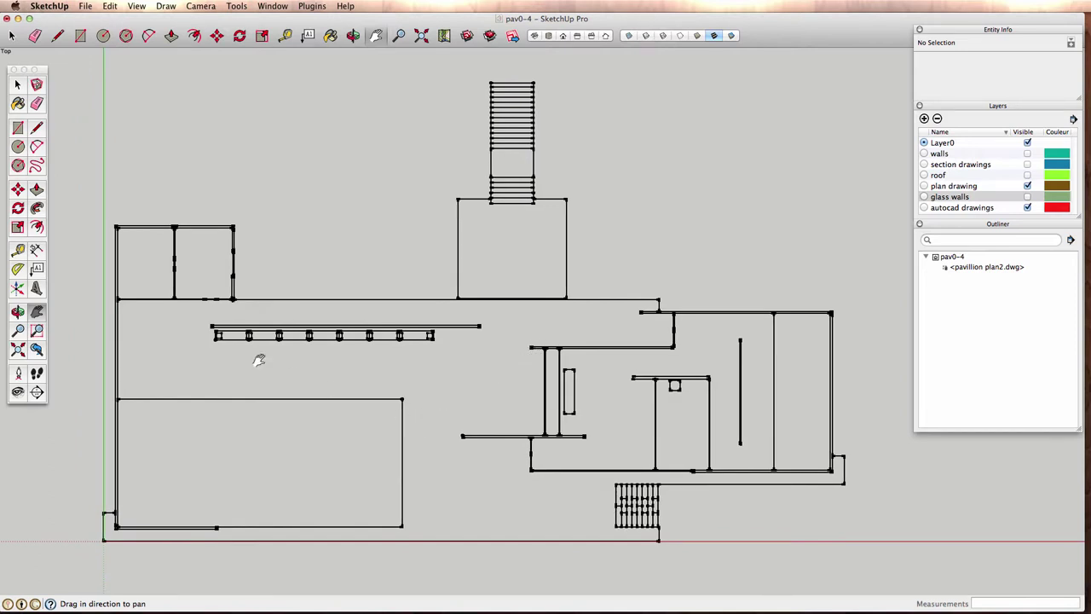
- Draw a rectangle over the main plinth from its bottom-left to top-right corner
click(18, 128)
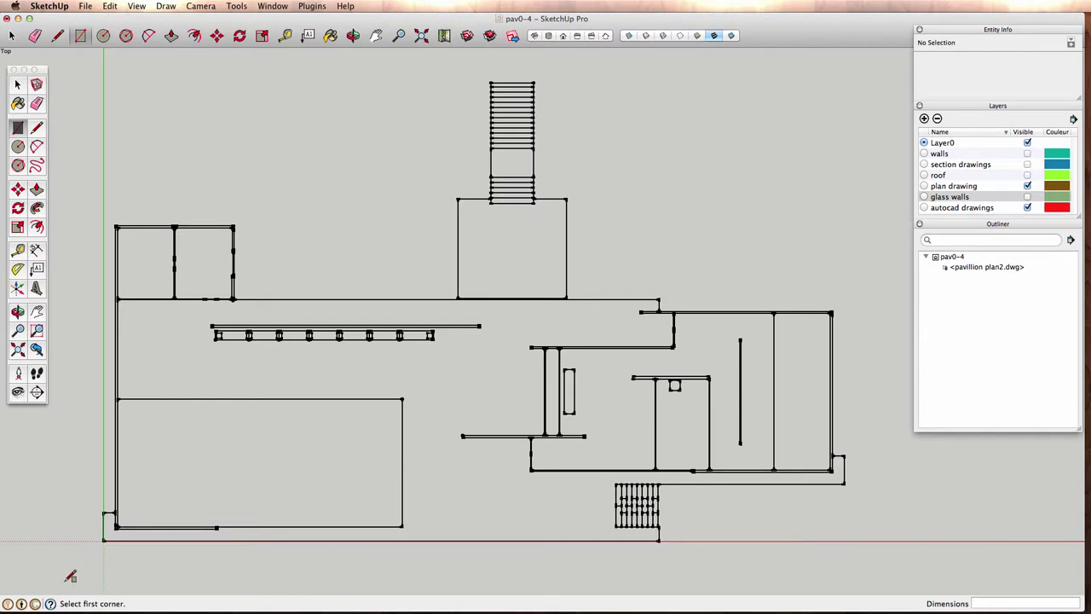
click(104, 540)
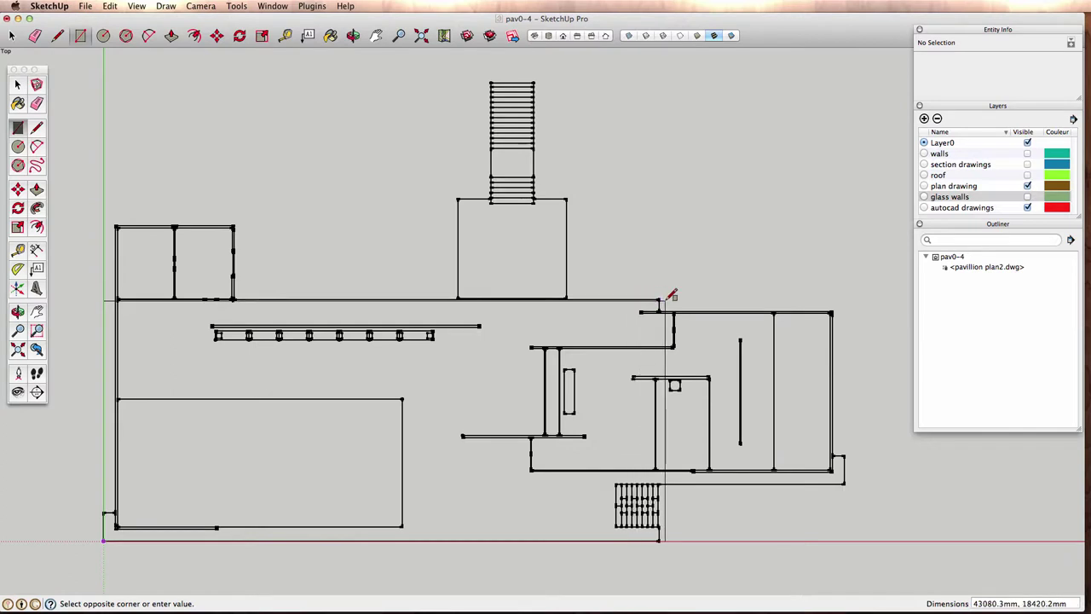
click(659, 298)
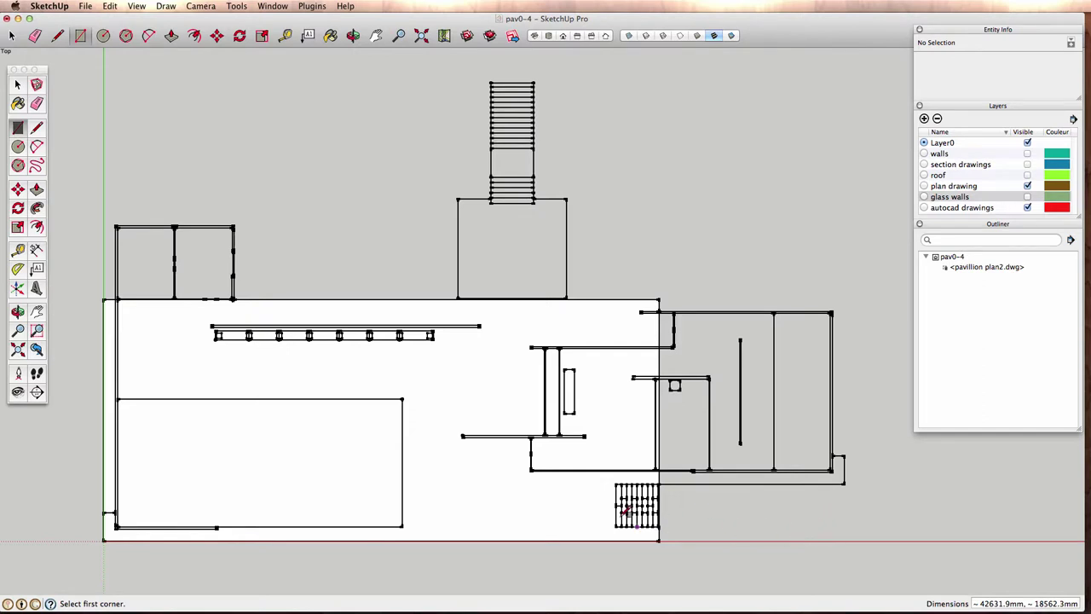
- Draw a rectangle over the small top-left room of the plan
click(116, 226)
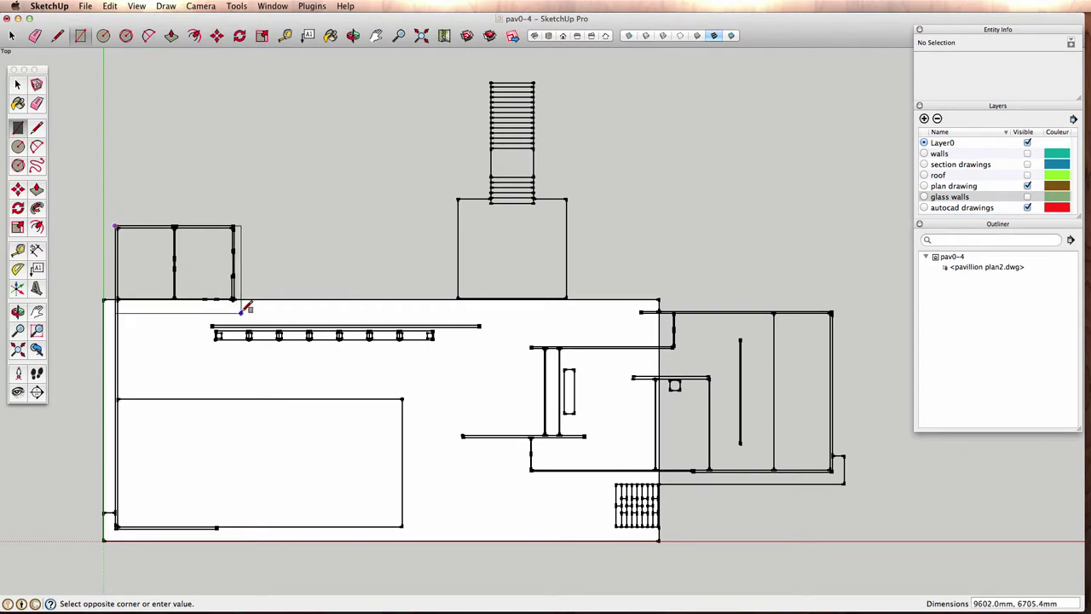
scroll(240, 306, up, 2)
scroll(244, 308, up, 1)
scroll(242, 306, up, 2)
scroll(239, 304, up, 1)
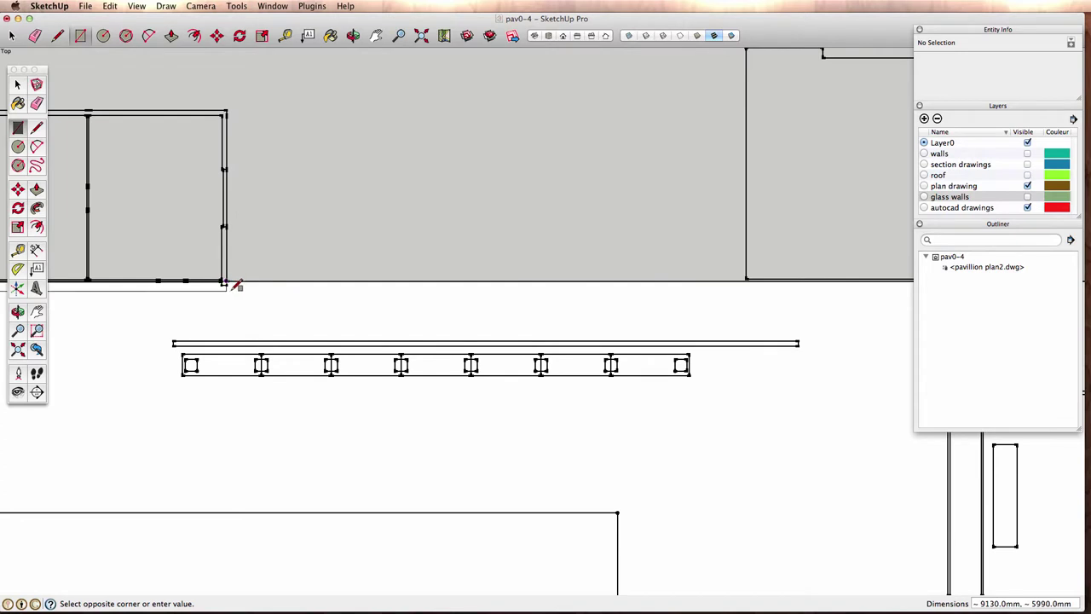
click(228, 284)
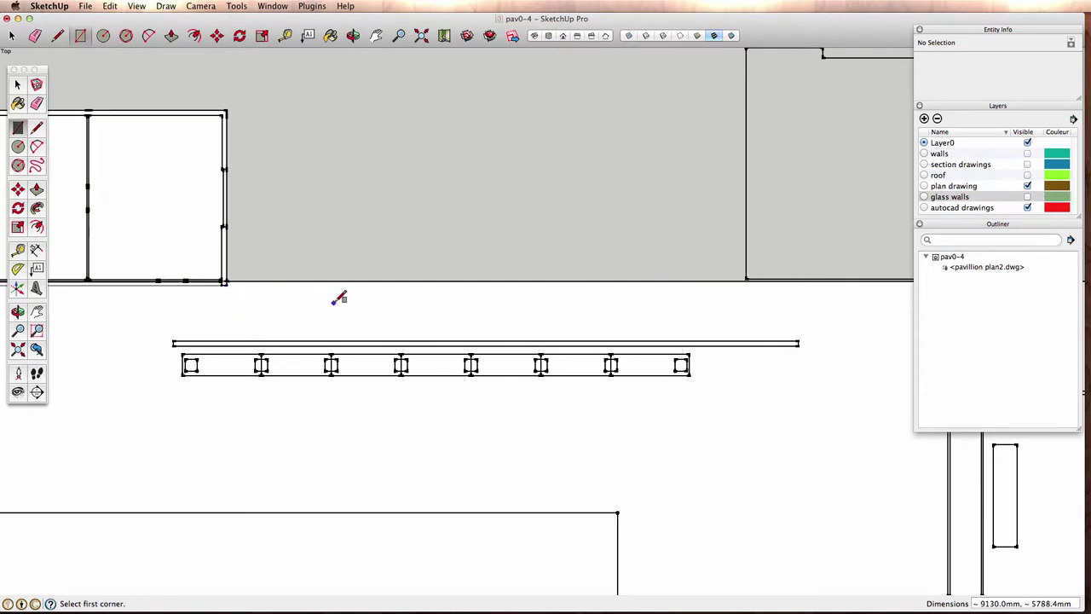
scroll(625, 263, down, 1)
scroll(625, 263, down, 3)
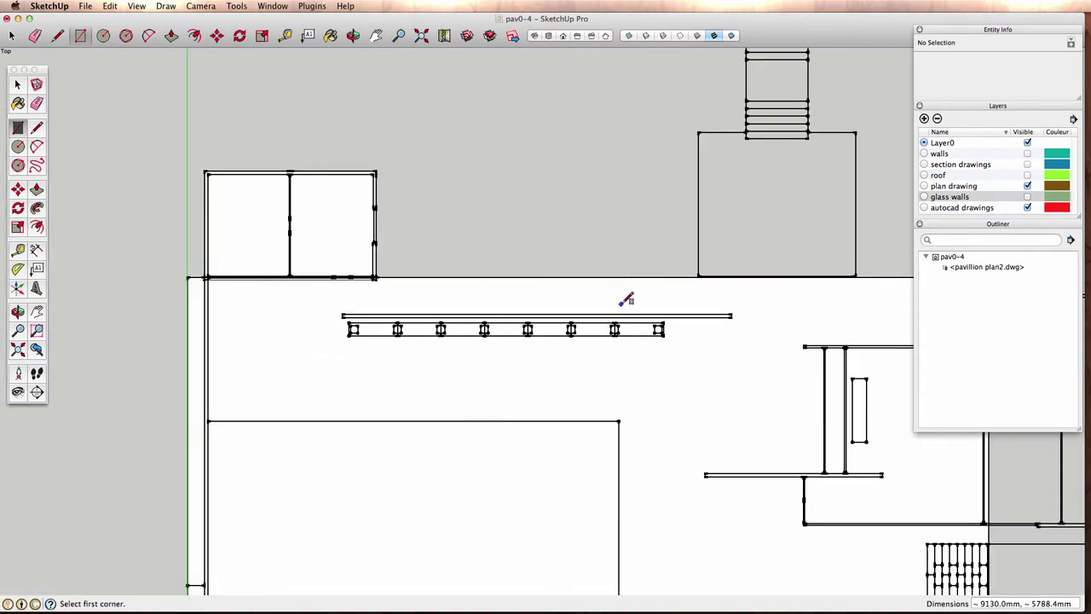
key(h)
drag(728, 353, 397, 339)
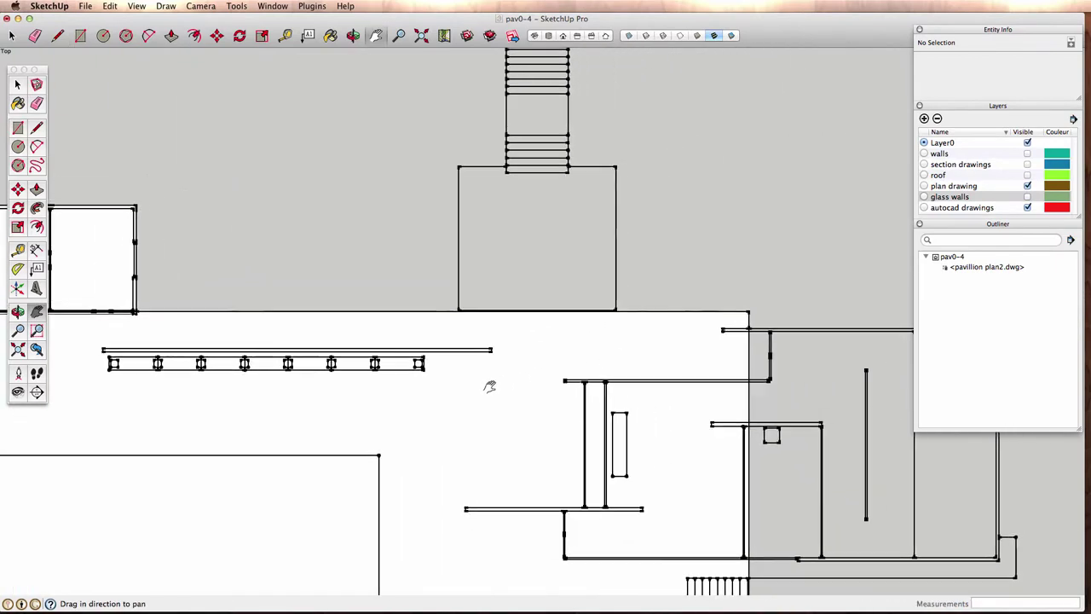
drag(565, 397, 421, 341)
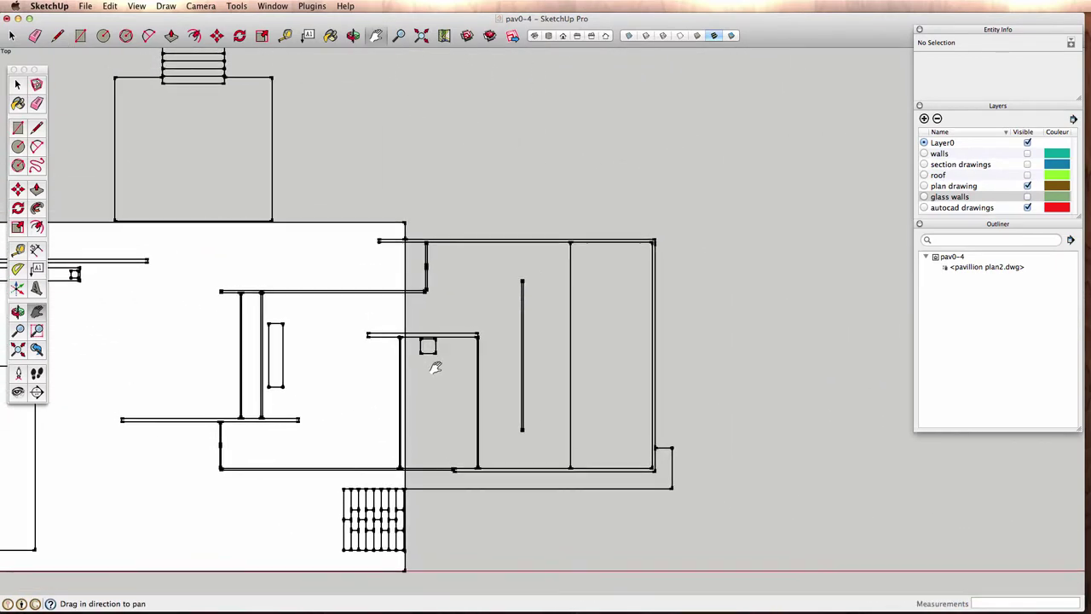
- Draw a rectangle over the right wing's outline, from top-left to lower-right corner
key(r)
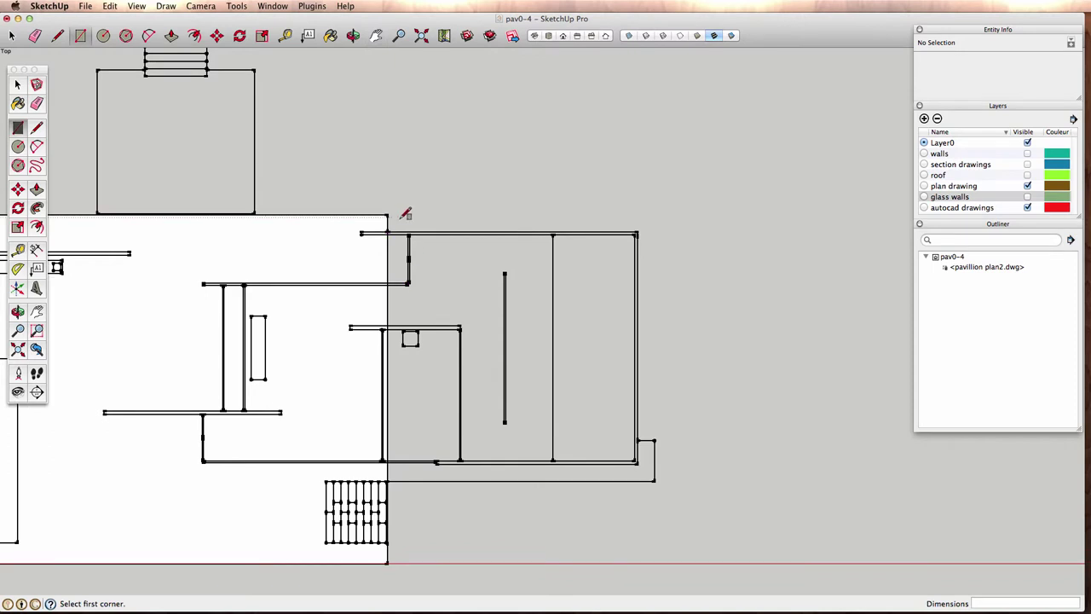
click(388, 232)
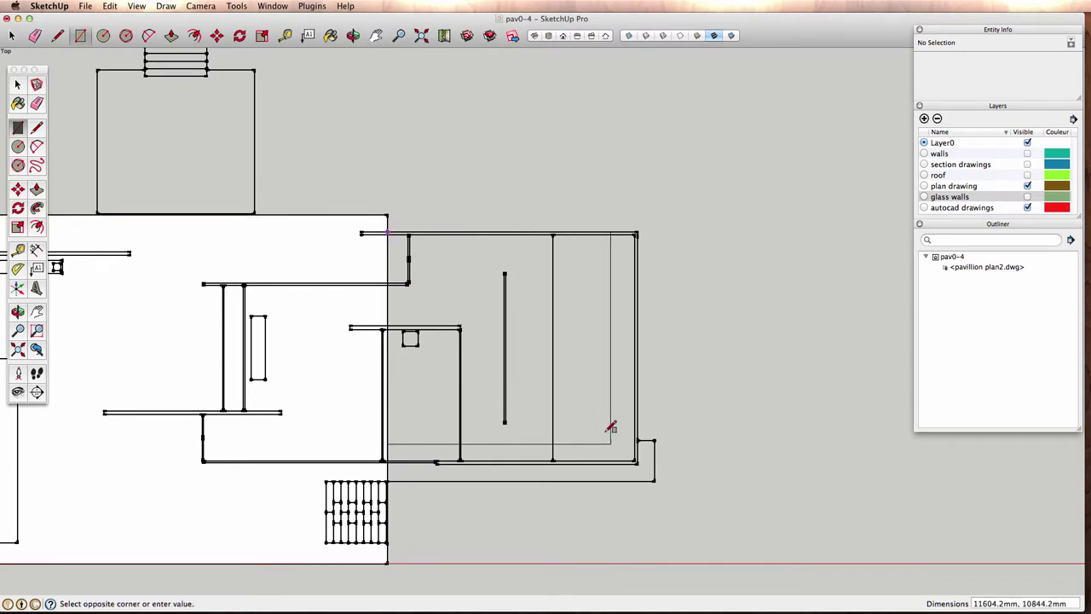
click(654, 482)
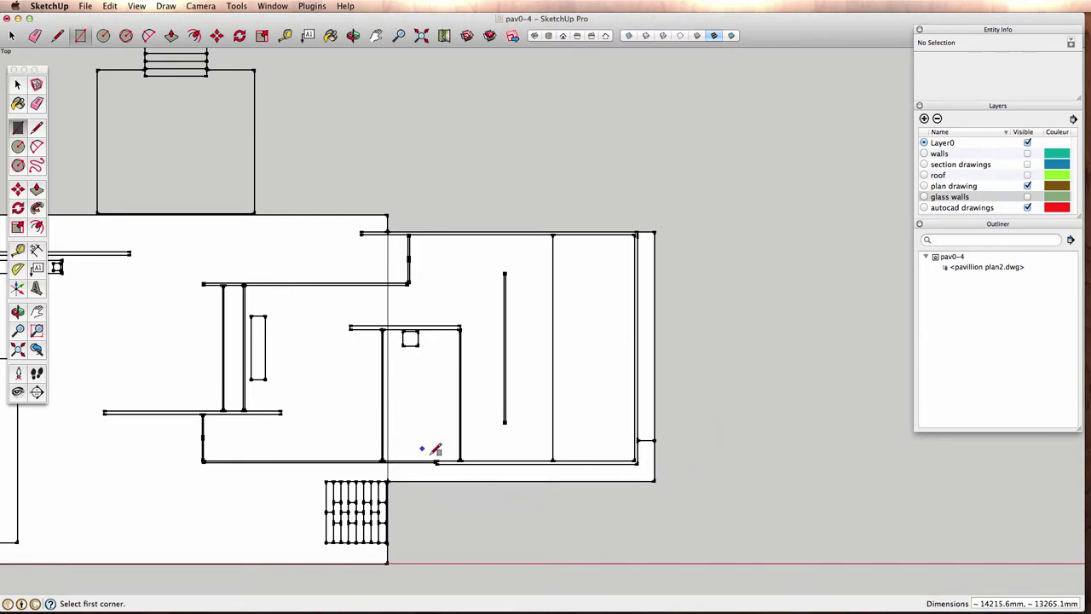
- Pan and zoom around the plan to check the new faces
key(h)
drag(302, 350, 648, 378)
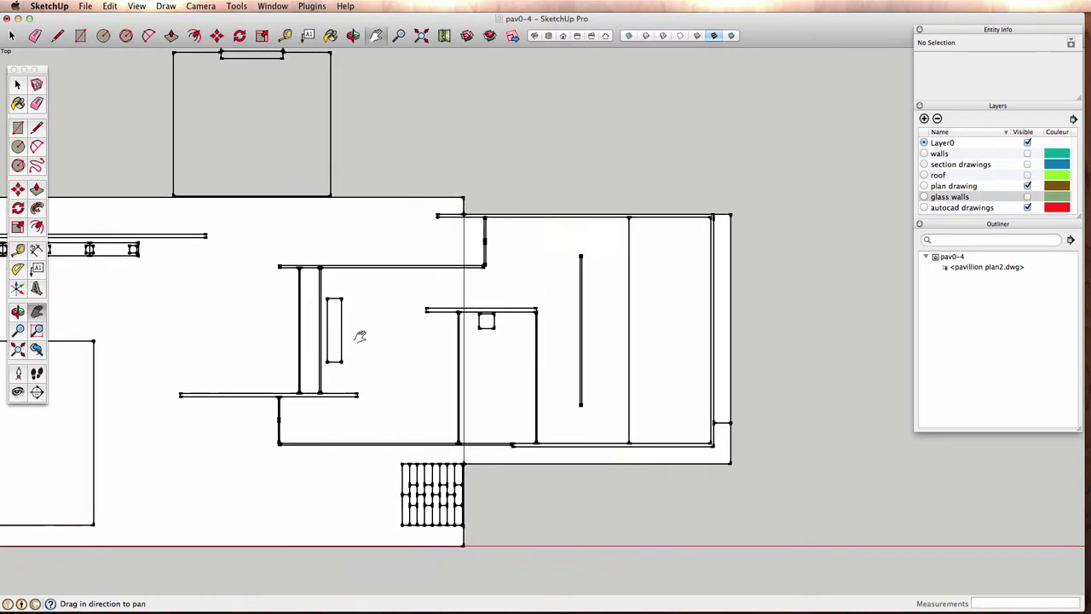
mouse_move(363, 383)
mouse_down()
mouse_move(401, 316)
mouse_move(474, 299)
mouse_up()
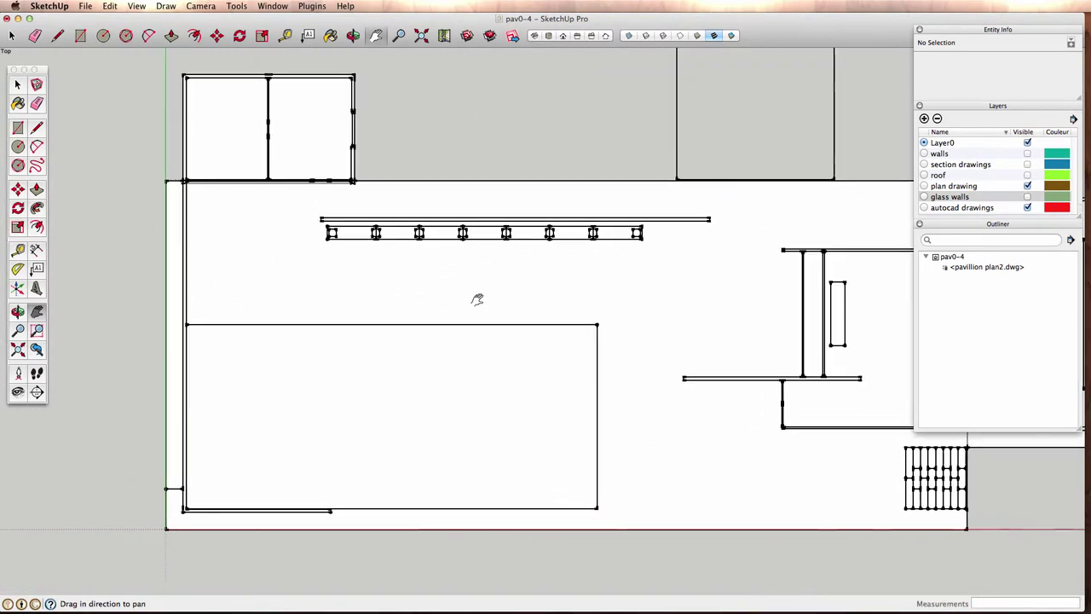
mouse_move(366, 397)
mouse_down()
mouse_move(341, 383)
mouse_move(307, 385)
mouse_up()
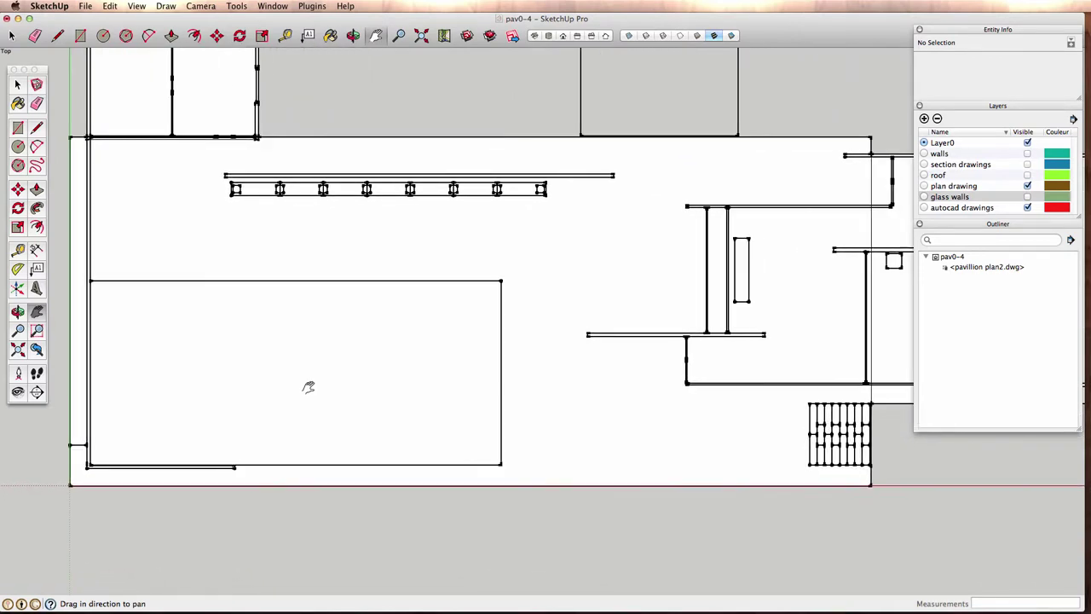
drag(628, 434, 272, 463)
mouse_move(555, 402)
mouse_down()
mouse_move(506, 401)
mouse_move(468, 435)
mouse_move(450, 429)
mouse_up()
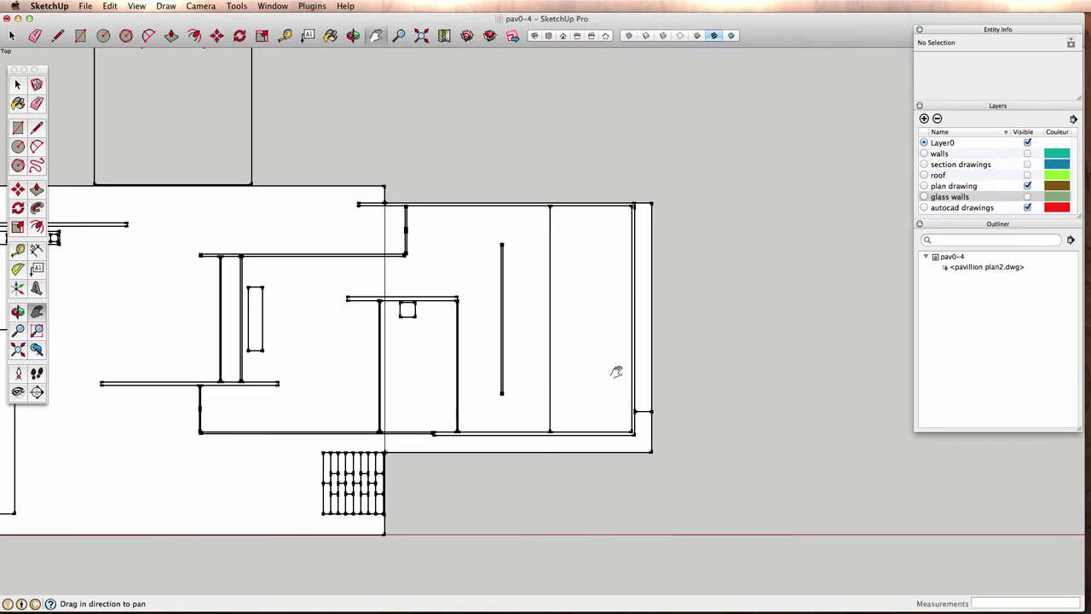
scroll(657, 378, up, 2)
scroll(662, 402, up, 1)
mouse_move(662, 401)
mouse_down()
mouse_move(635, 385)
mouse_move(766, 311)
mouse_up()
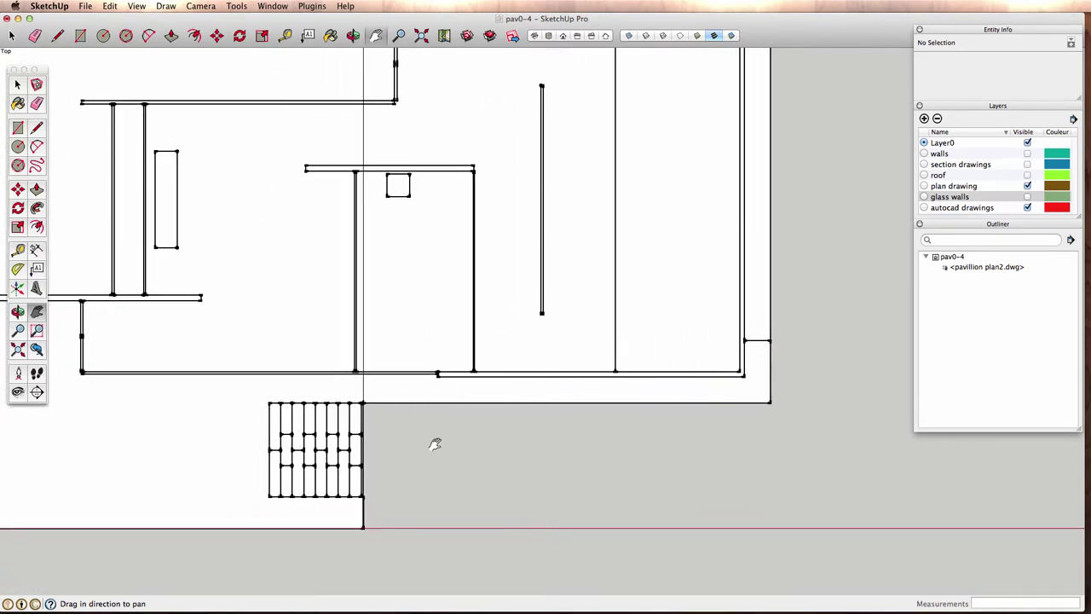
drag(434, 444, 625, 371)
drag(341, 414, 591, 383)
mouse_move(408, 385)
mouse_down()
mouse_move(611, 381)
mouse_move(528, 375)
mouse_up()
scroll(480, 480, down, 1)
scroll(642, 358, down, 3)
mouse_move(642, 358)
mouse_down()
mouse_move(606, 437)
mouse_move(537, 451)
mouse_up()
- Hide the plan drawing layer and zoom in on the small annex rectangle
click(1027, 186)
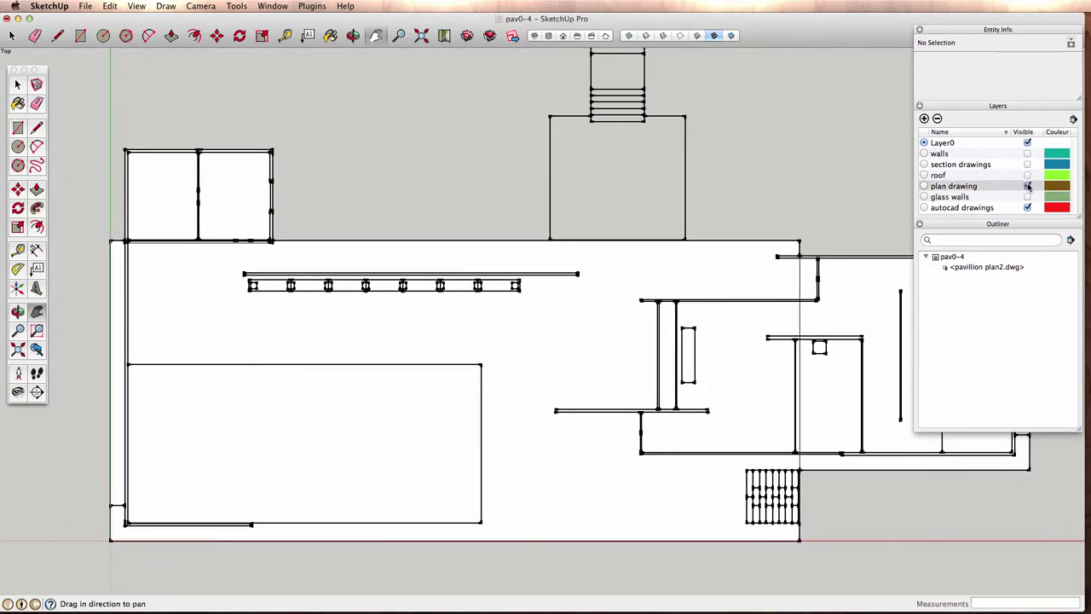
scroll(277, 311, up, 2)
drag(182, 226, 275, 305)
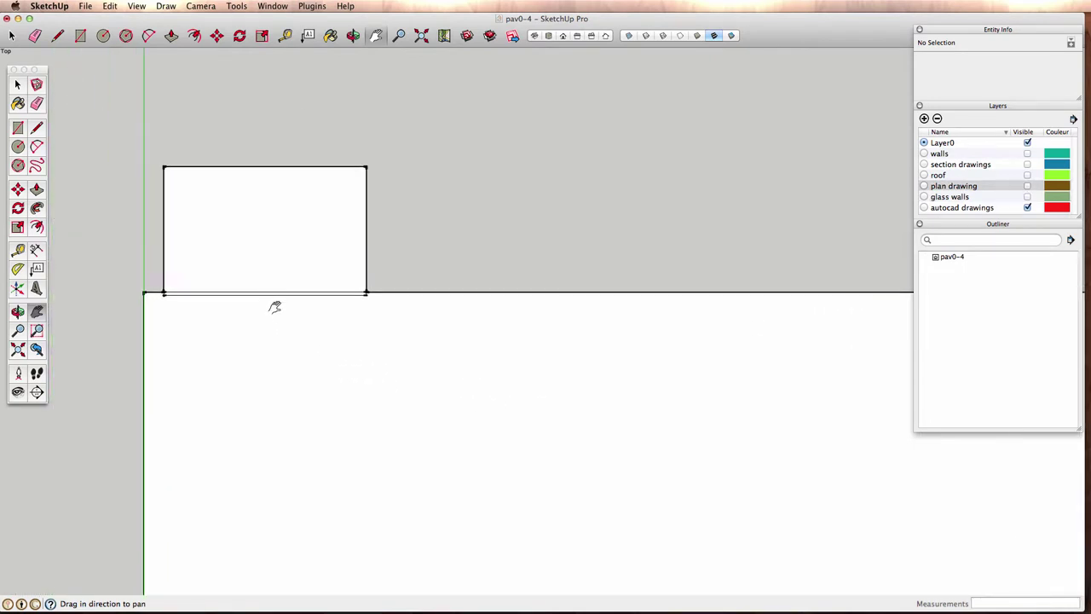
scroll(277, 326, up, 2)
scroll(169, 280, up, 1)
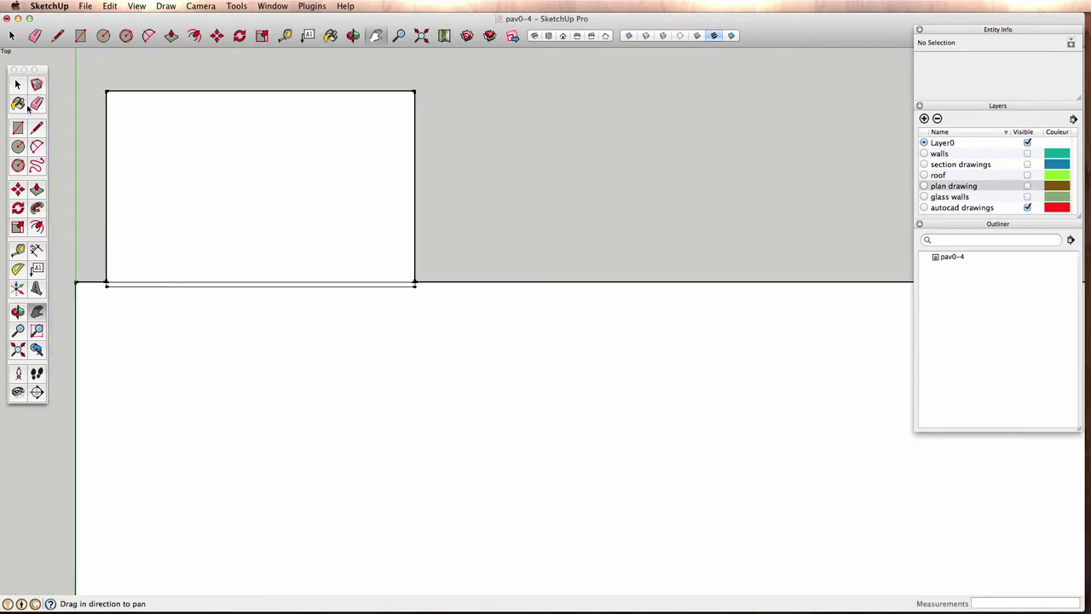
click(36, 103)
scroll(148, 239, up, 1)
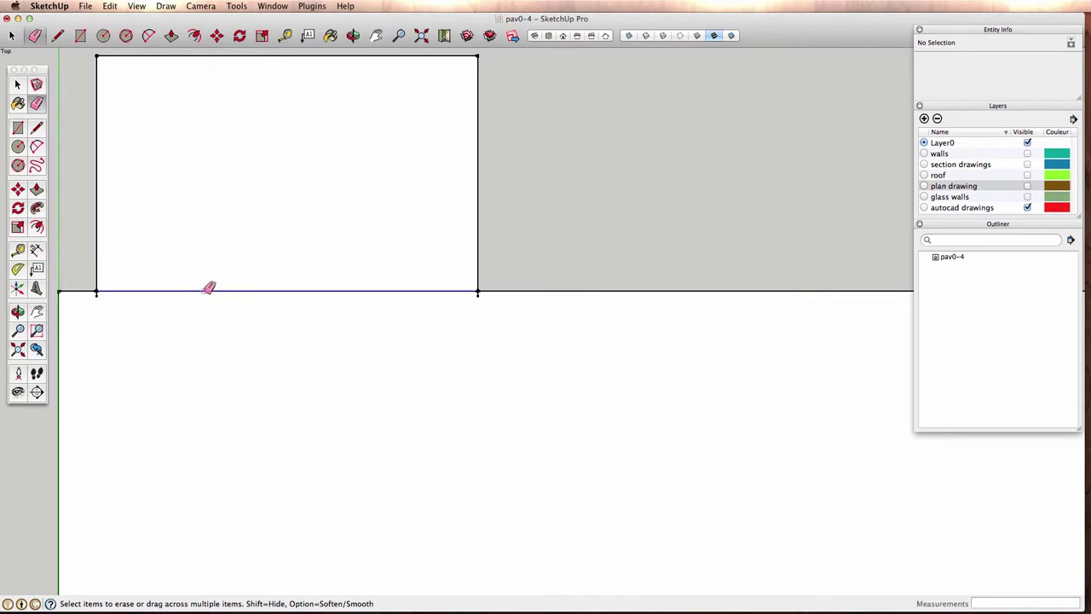
scroll(104, 294, up, 2)
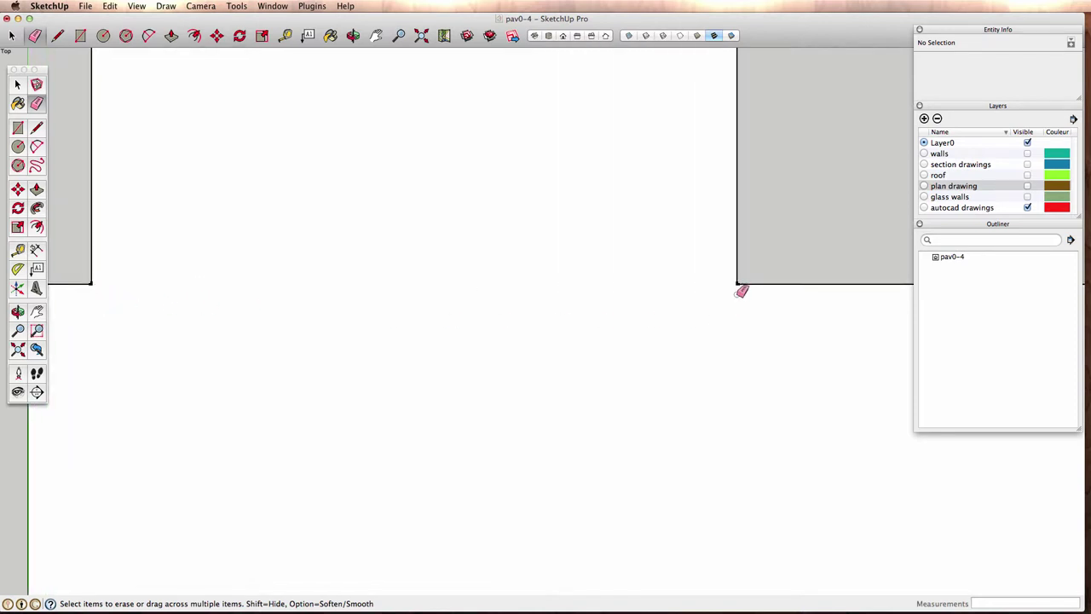
scroll(734, 317, down, 1)
scroll(775, 376, down, 2)
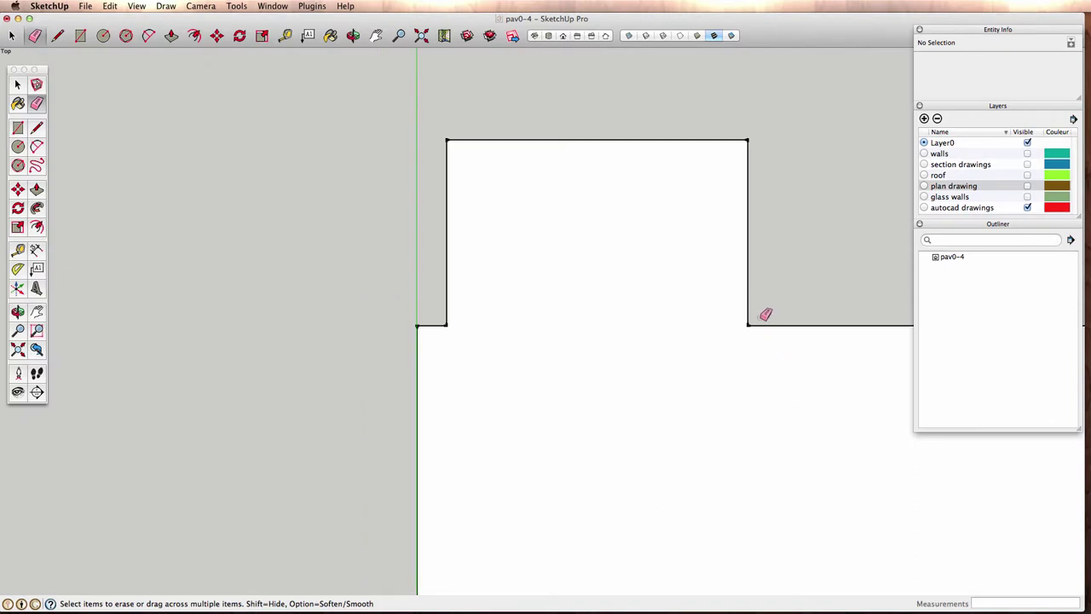
- Erase the vertical edge that splits the plinth face in two
shift+middle_drag(764, 314, 409, 253)
scroll(642, 309, down, 1)
scroll(587, 332, down, 1)
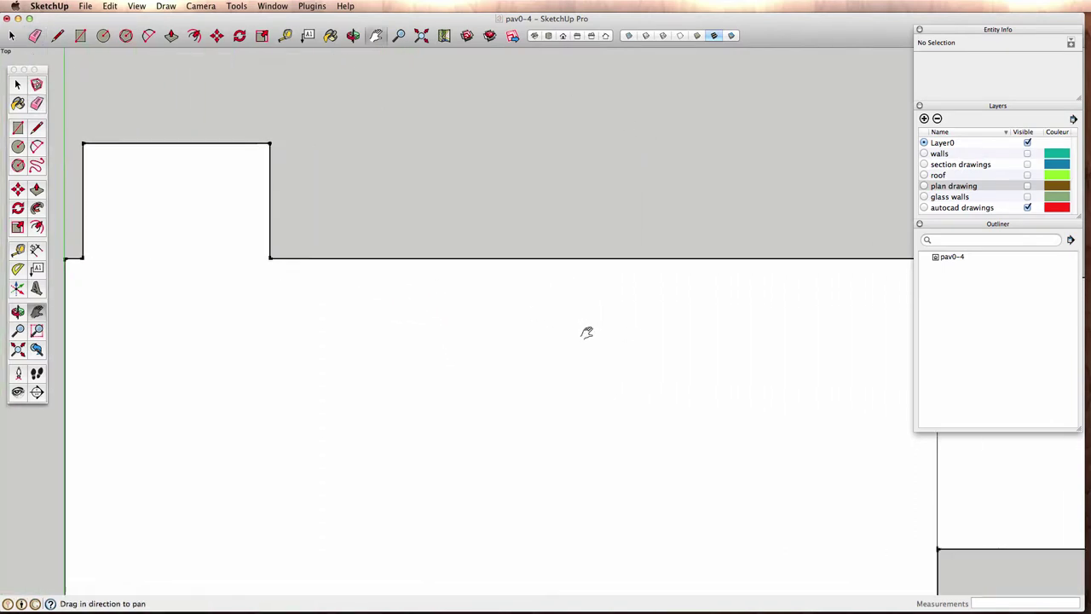
scroll(587, 332, up, 1)
scroll(634, 344, up, 1)
scroll(640, 341, up, 1)
drag(640, 341, 560, 244)
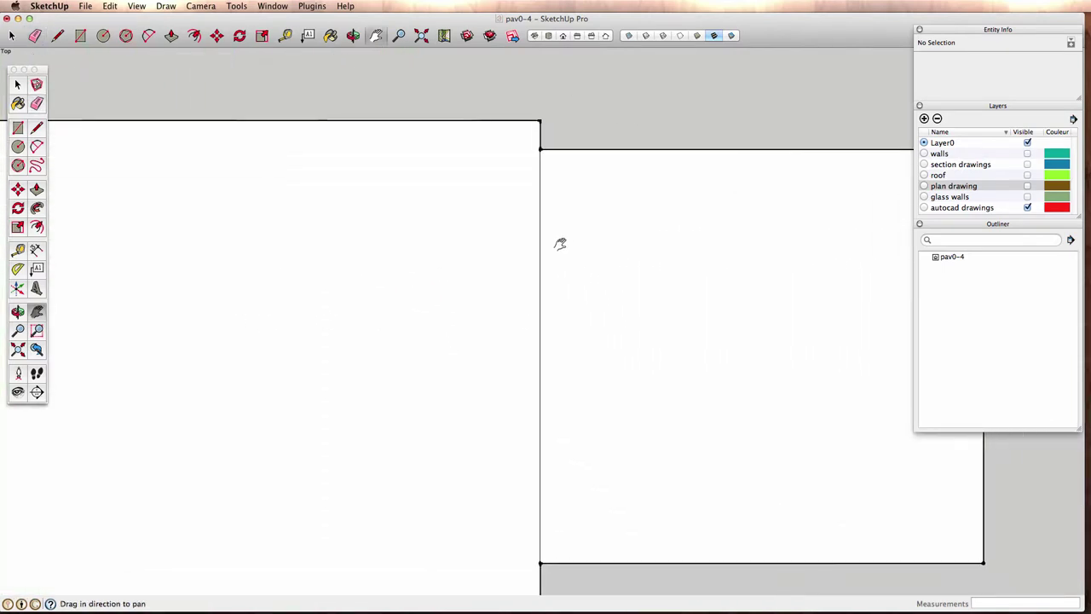
key(e)
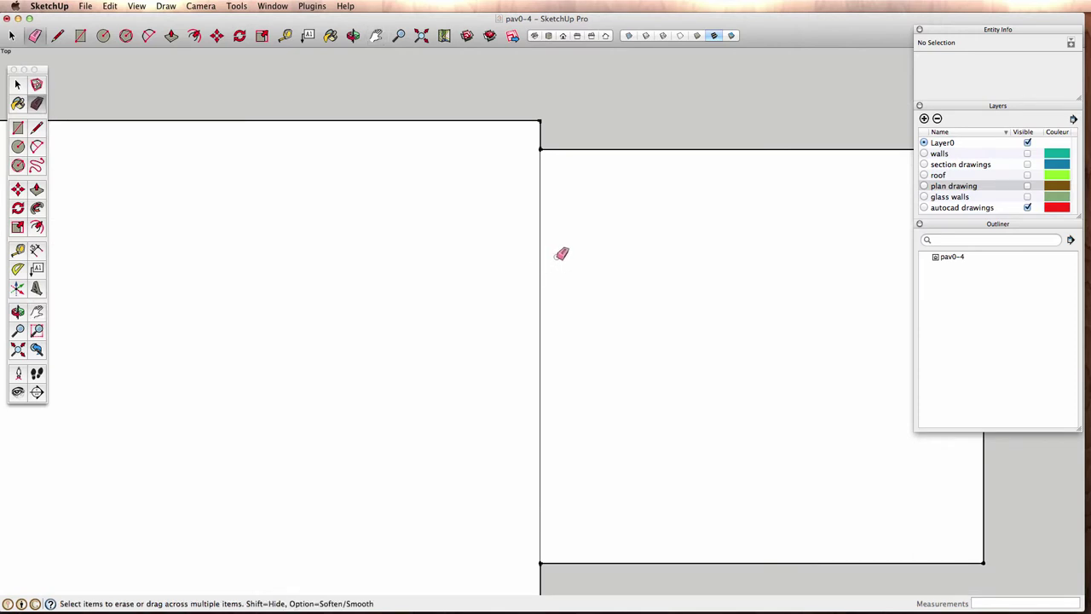
click(541, 262)
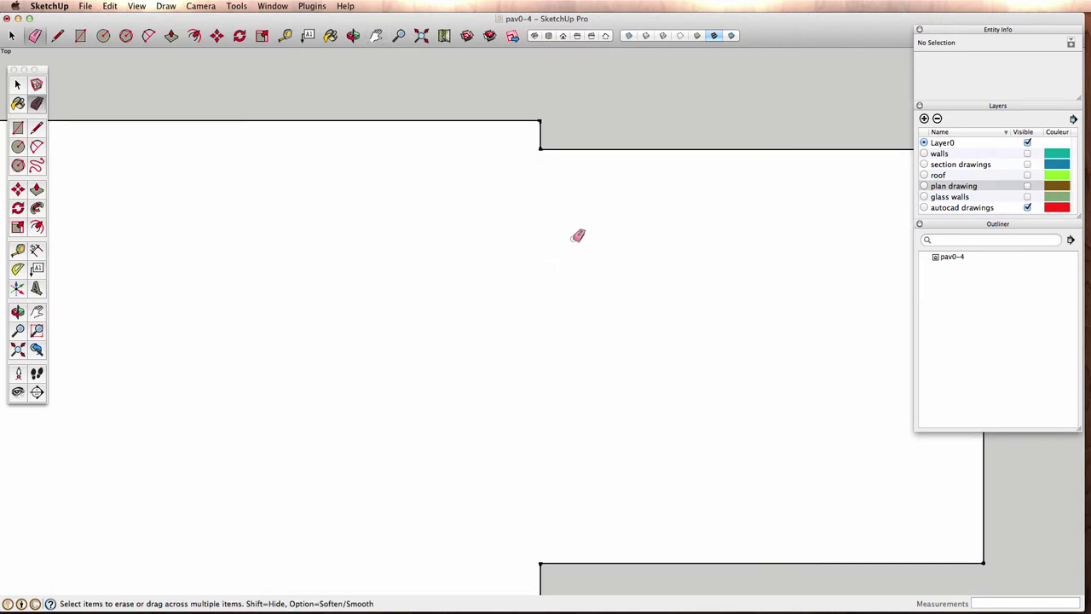
key(h)
mouse_move(579, 230)
mouse_down()
mouse_move(524, 396)
mouse_move(662, 341)
mouse_move(580, 348)
mouse_move(497, 426)
mouse_move(498, 389)
mouse_up()
scroll(579, 347, down, 1)
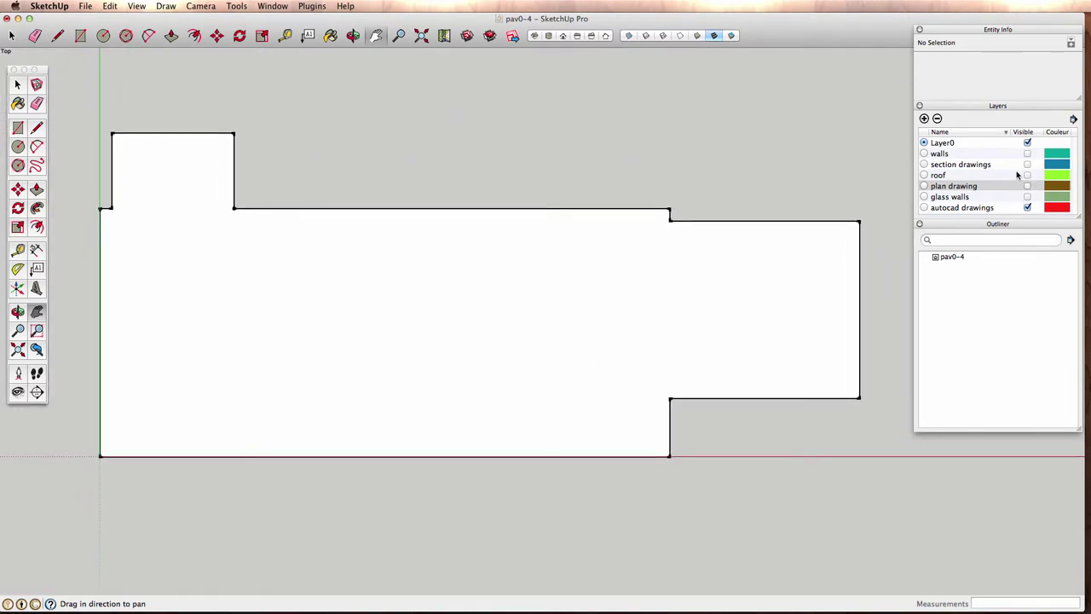
- Show the plan drawing layer and switch to a perspective Iso view
click(1027, 186)
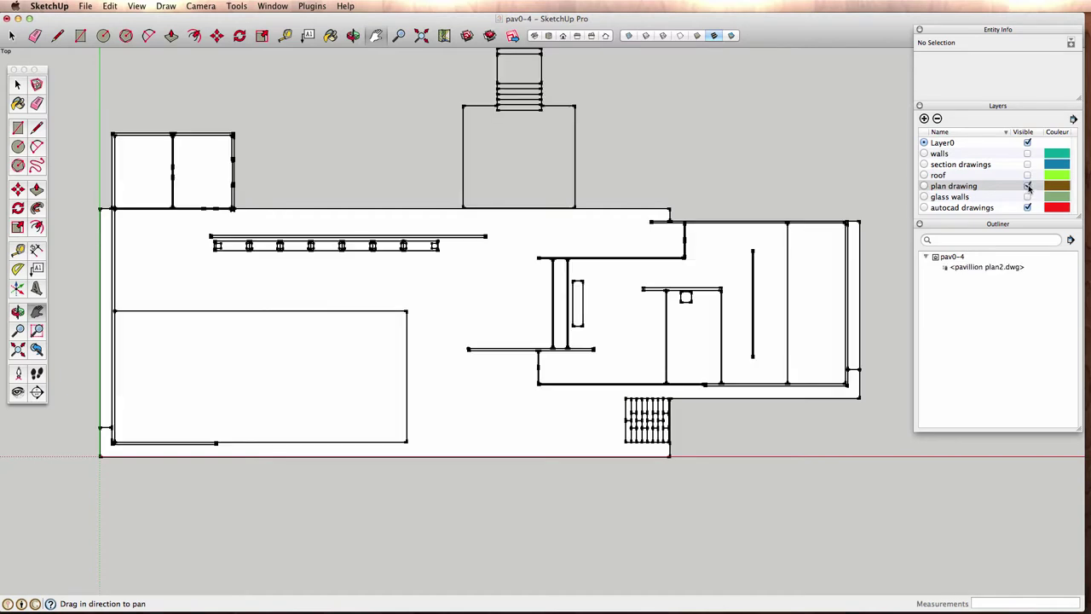
click(201, 6)
click(213, 69)
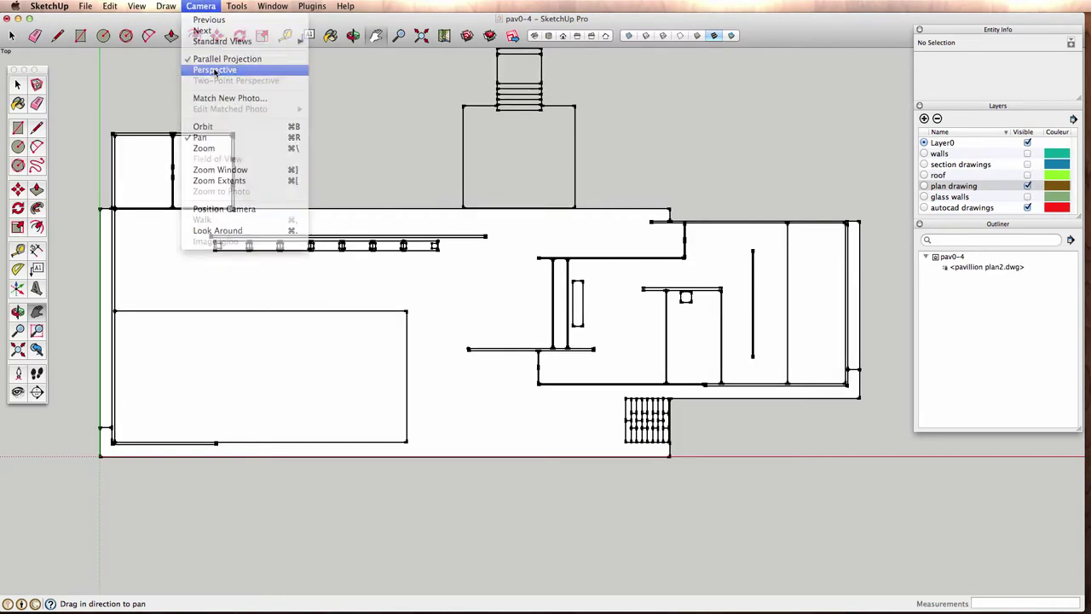
click(535, 36)
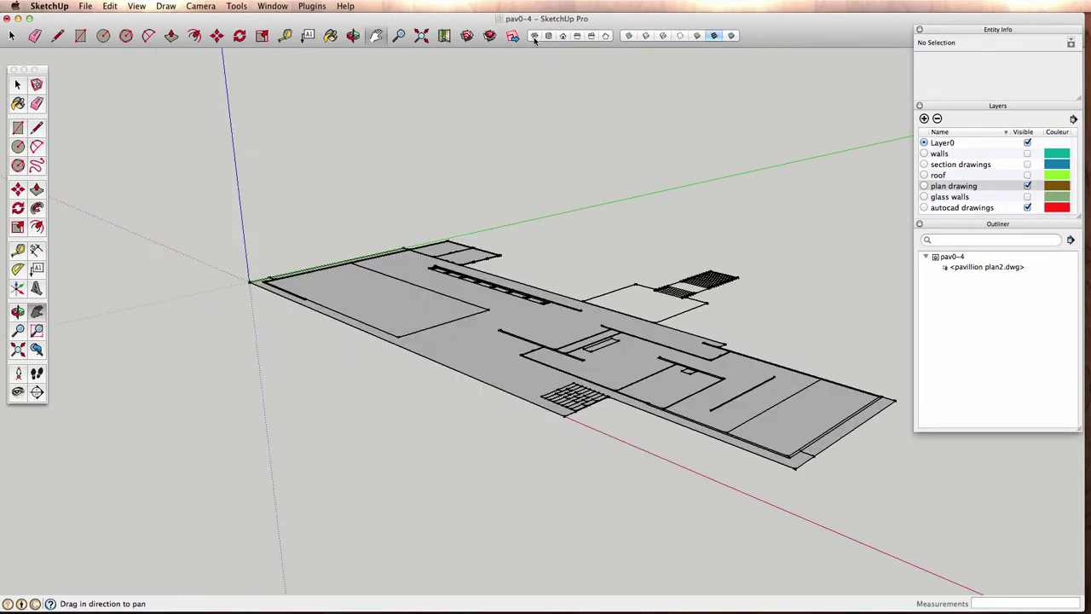
- Orbit, pan and zoom to centre the plinth's right end in view
middle_drag(586, 335, 633, 499)
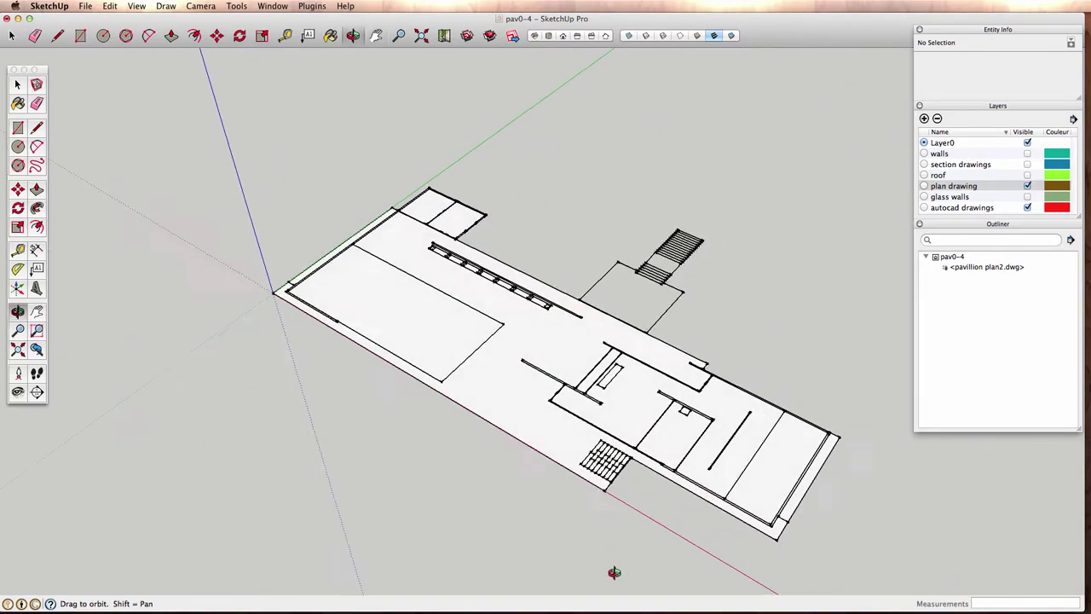
scroll(633, 498, up, 2)
scroll(653, 475, up, 2)
scroll(638, 468, up, 2)
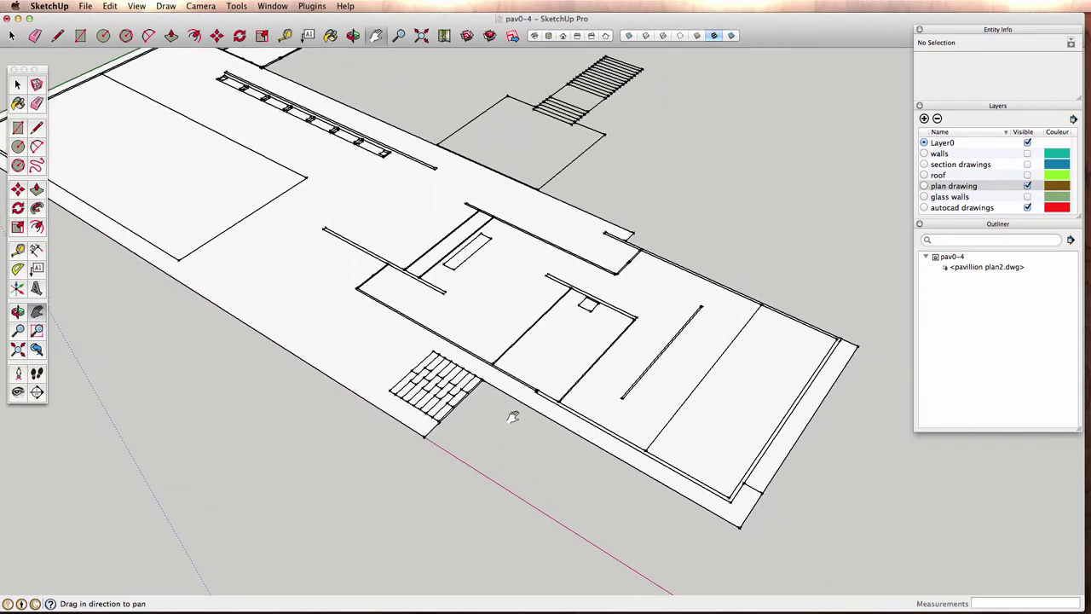
scroll(641, 498, up, 1)
scroll(622, 511, down, 1)
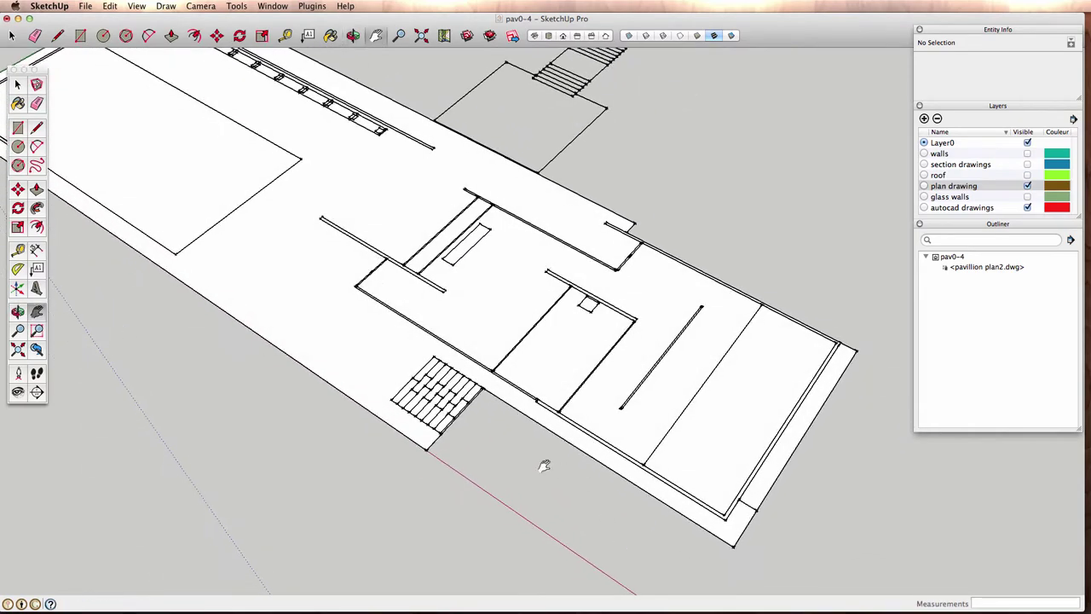
scroll(452, 401, up, 2)
mouse_move(792, 430)
mouse_down()
mouse_move(725, 414)
mouse_move(667, 432)
mouse_up()
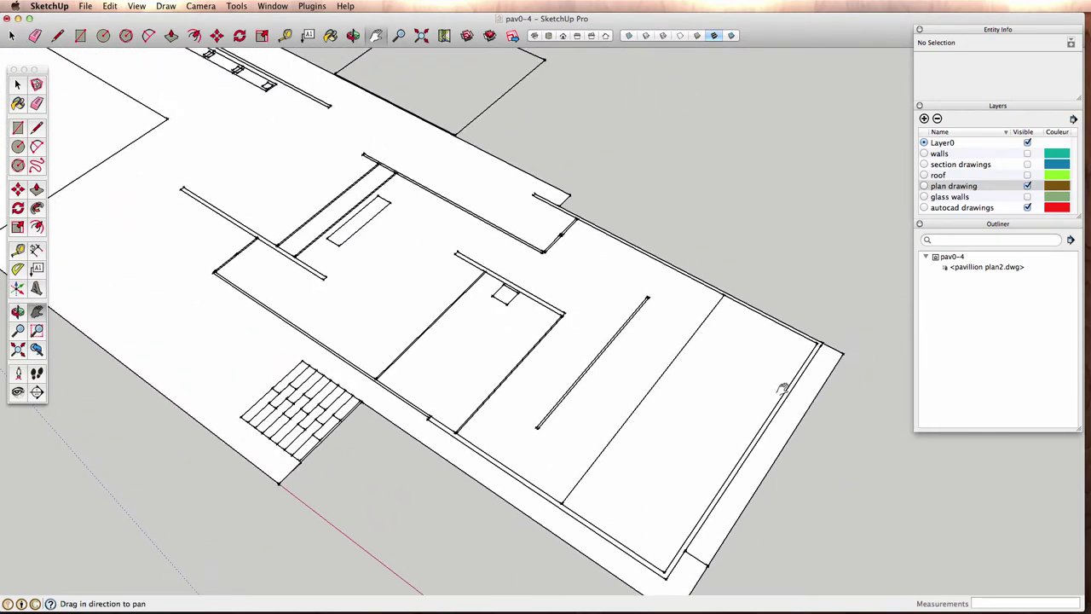
scroll(648, 268, up, 2)
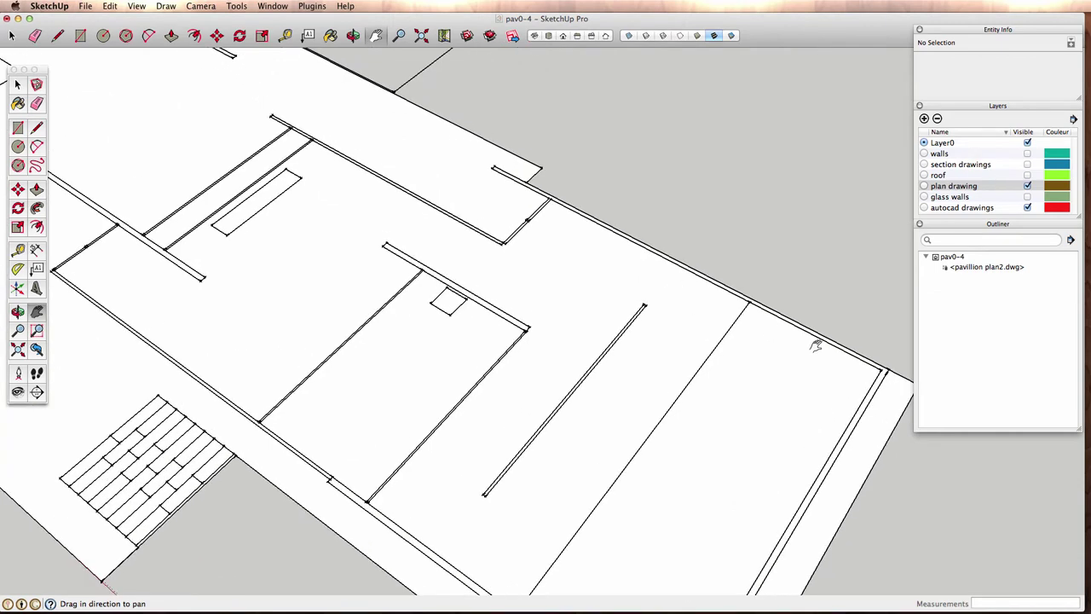
drag(691, 388, 615, 221)
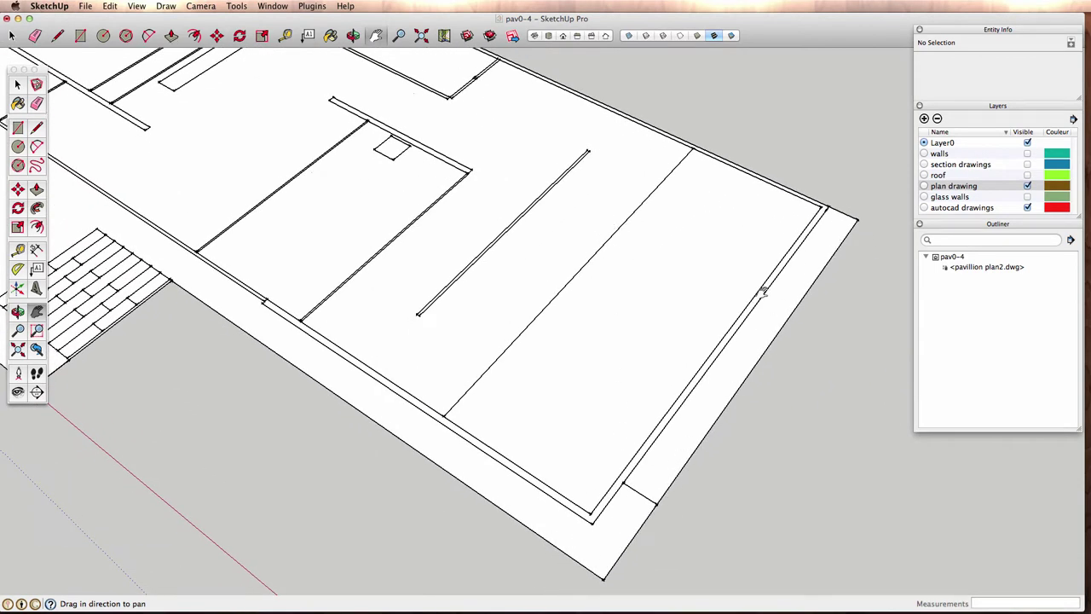
mouse_move(762, 292)
mouse_down()
mouse_move(687, 377)
mouse_move(653, 319)
mouse_up()
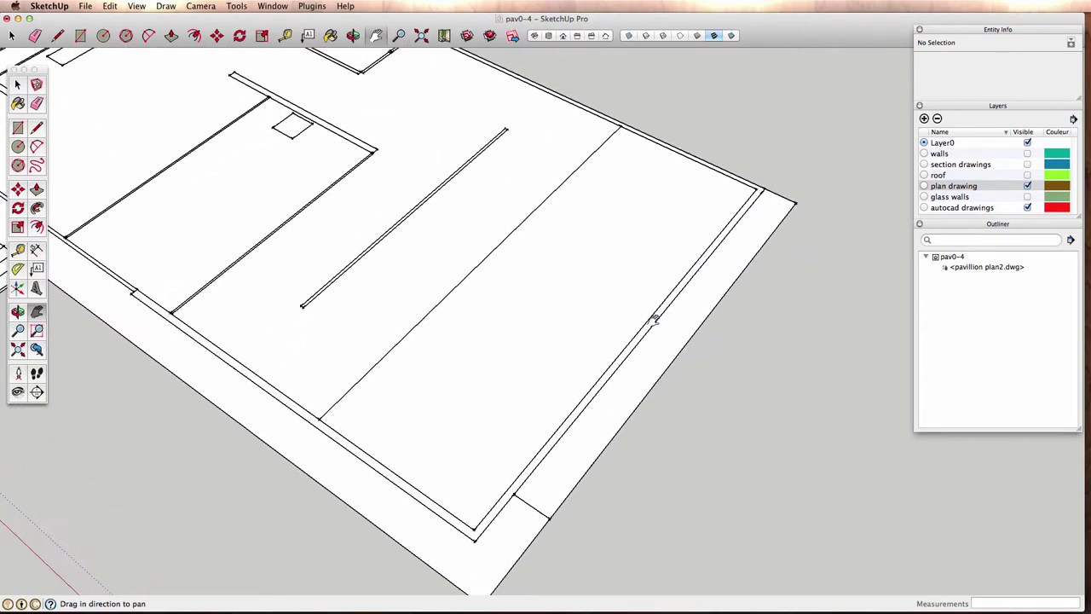
- Draw a rectangle over the plinth's narrow right-end strip, then delete the strip face and its outer edge
click(18, 129)
click(550, 517)
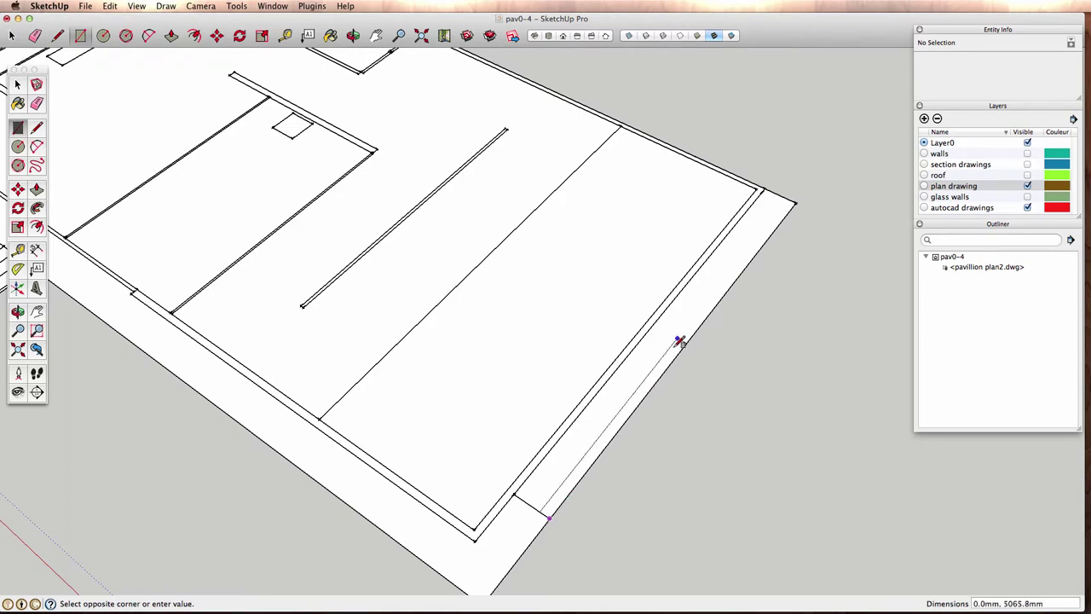
click(773, 185)
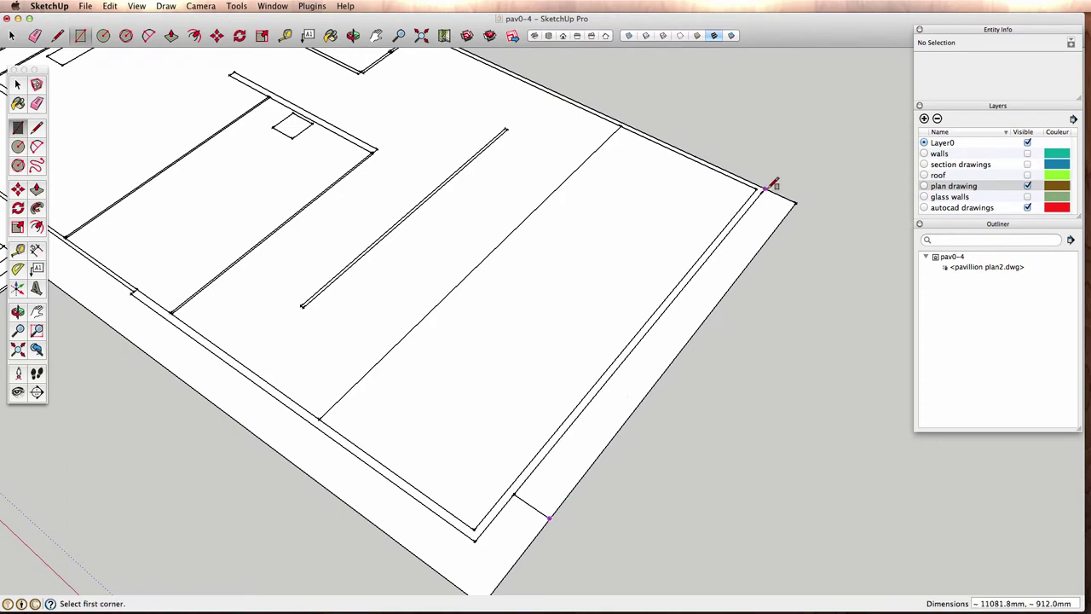
key(space)
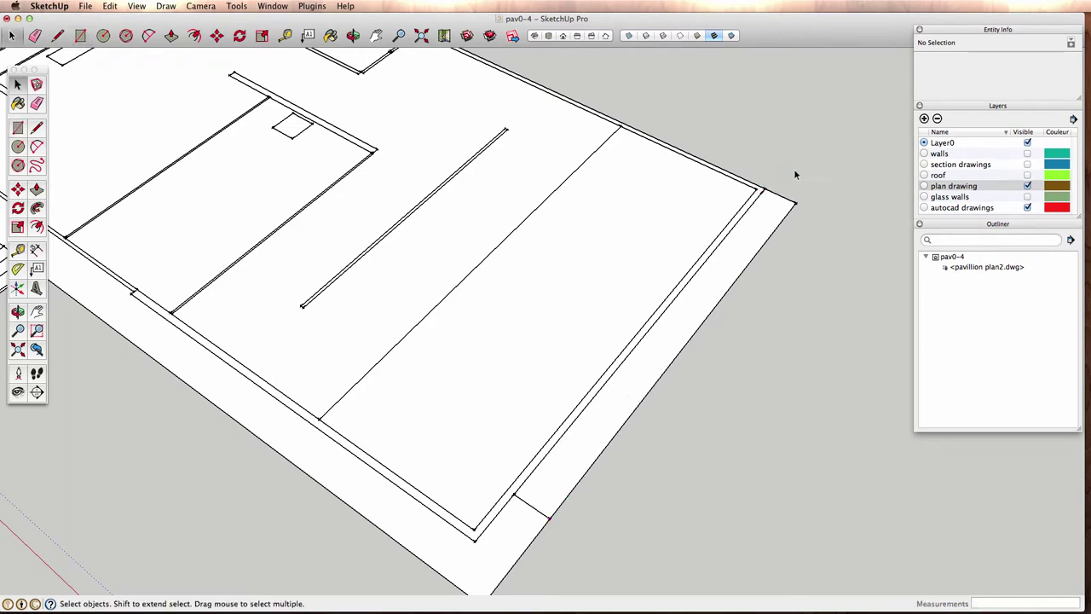
click(762, 230)
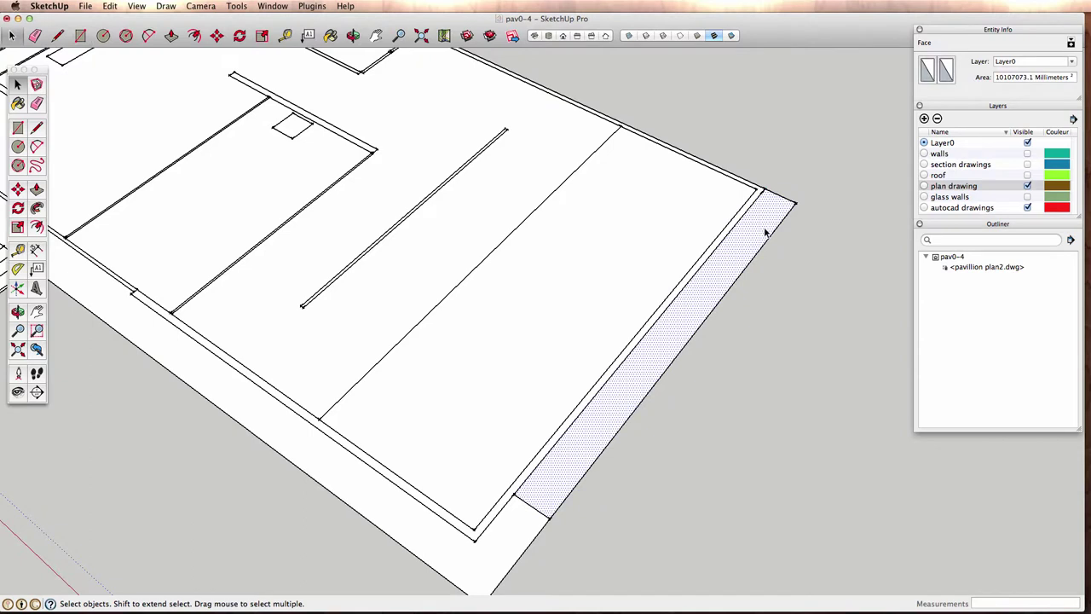
key(Delete)
key(Delete)
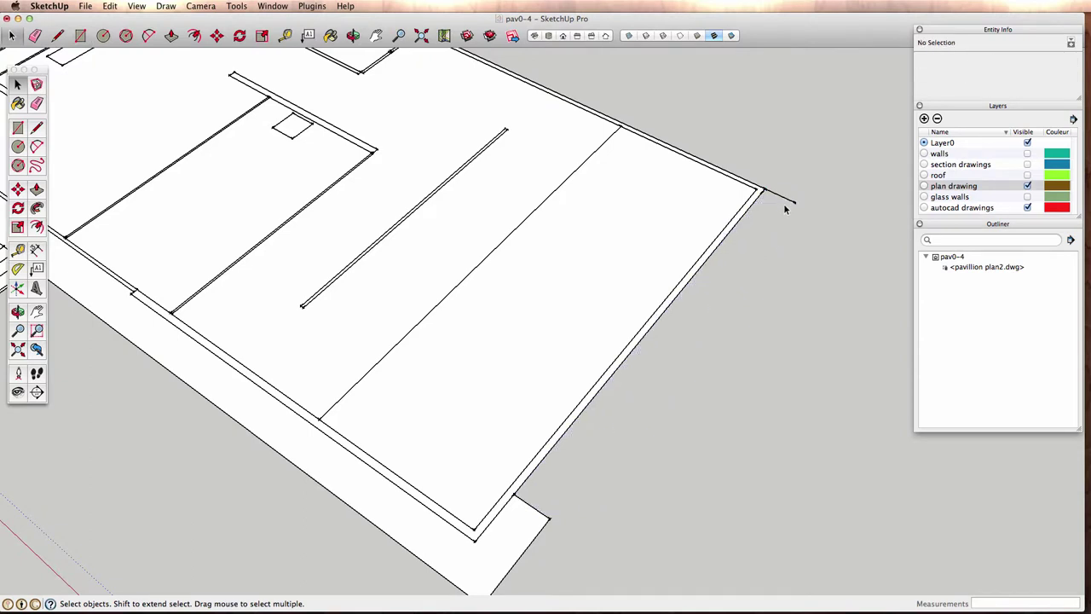
key(Delete)
- Pan, zoom and orbit until the whole pavilion plan and stairs show in angled perspective
key(h)
drag(570, 349, 535, 412)
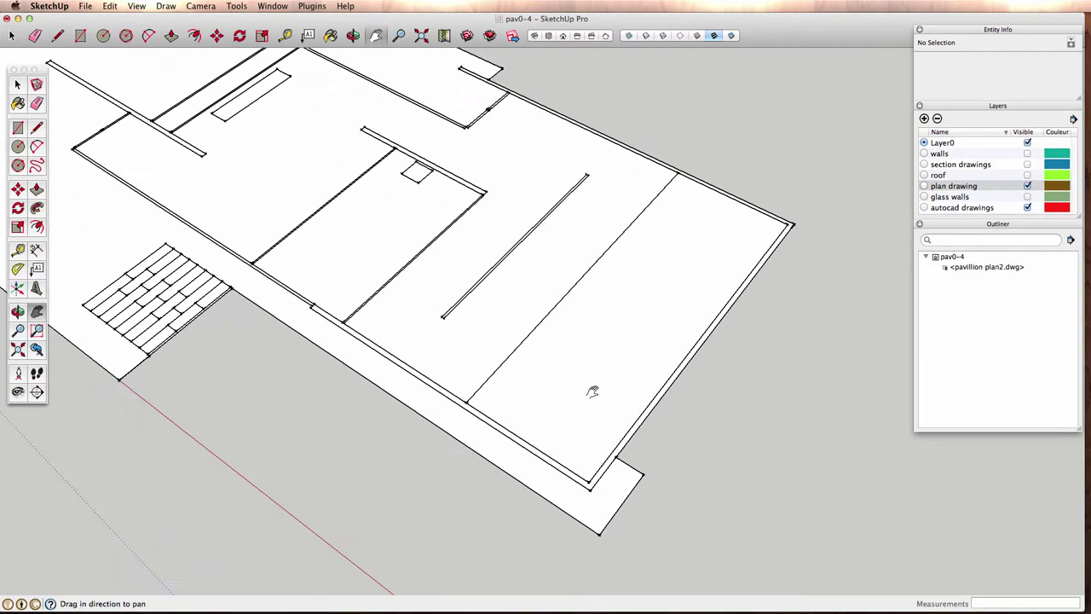
mouse_move(554, 423)
middle_down()
mouse_move(585, 448)
mouse_move(588, 523)
mouse_move(616, 531)
mouse_move(455, 433)
middle_up()
mouse_move(454, 433)
mouse_down()
mouse_move(511, 400)
mouse_move(626, 386)
mouse_up()
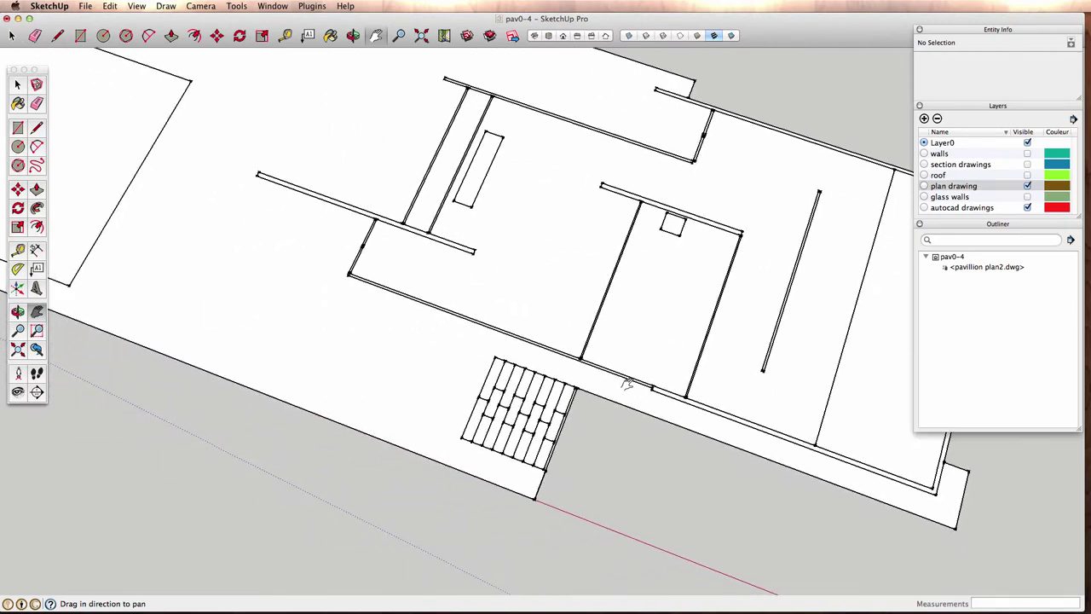
drag(853, 479, 802, 464)
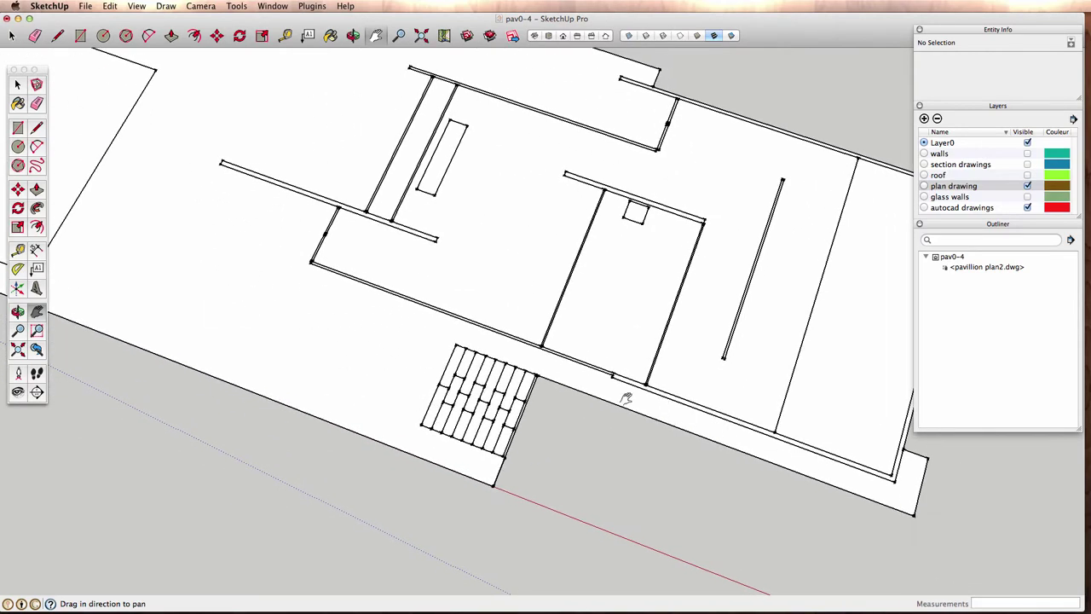
mouse_move(720, 290)
mouse_down()
mouse_move(523, 365)
mouse_move(559, 344)
mouse_up()
mouse_move(515, 243)
mouse_down()
mouse_move(567, 329)
mouse_move(682, 349)
mouse_up()
mouse_move(452, 281)
mouse_down()
mouse_move(499, 304)
mouse_move(375, 270)
mouse_move(475, 360)
mouse_up()
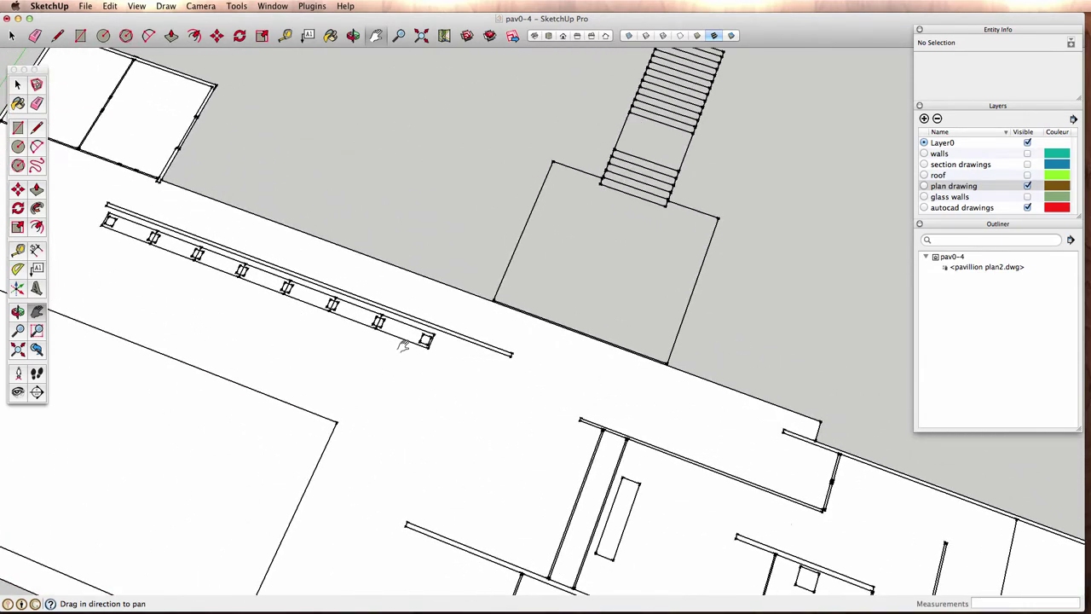
drag(404, 343, 458, 381)
scroll(458, 381, up, 1)
scroll(426, 366, up, 1)
scroll(408, 357, up, 1)
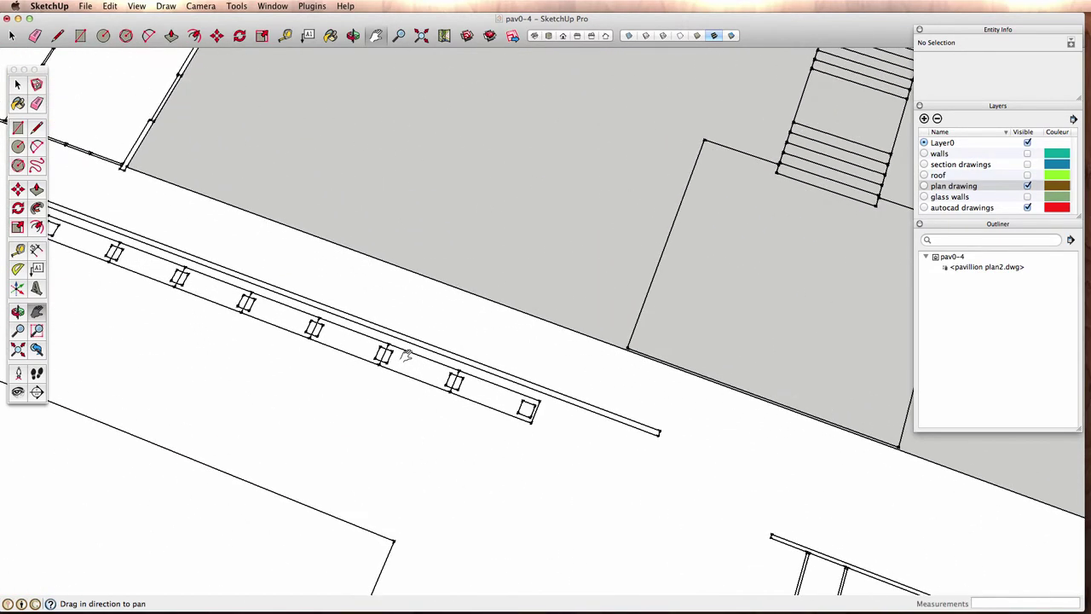
scroll(408, 357, up, 1)
scroll(154, 253, up, 1)
scroll(244, 202, up, 1)
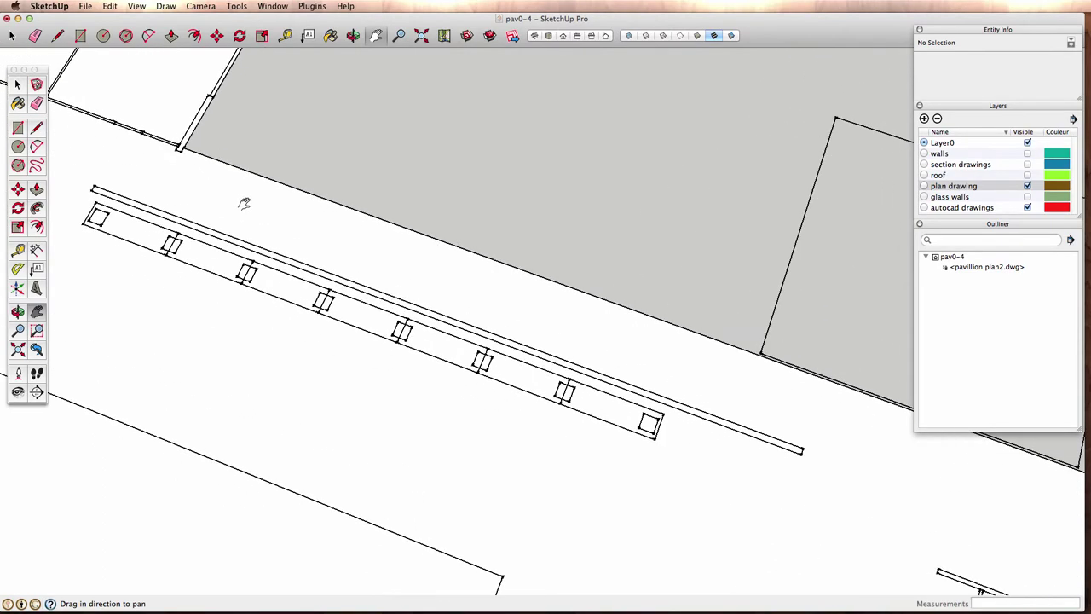
scroll(244, 216, down, 1)
scroll(400, 298, down, 1)
drag(507, 341, 390, 333)
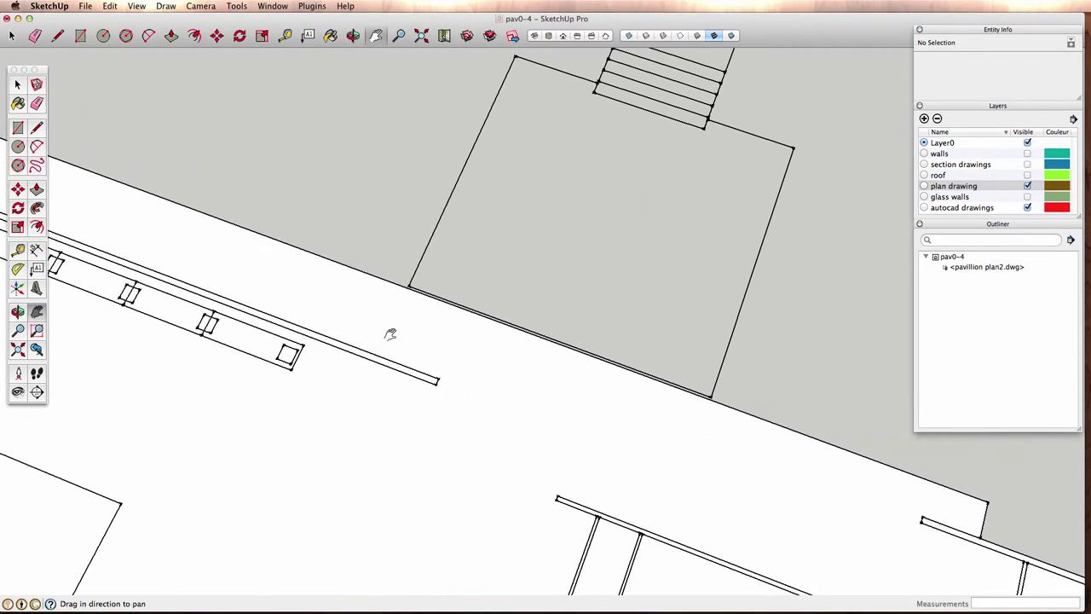
scroll(531, 390, up, 1)
scroll(469, 281, up, 2)
scroll(529, 238, down, 1)
mouse_move(645, 314)
mouse_down()
mouse_move(577, 398)
mouse_move(598, 340)
mouse_up()
scroll(622, 353, up, 1)
drag(645, 370, 548, 322)
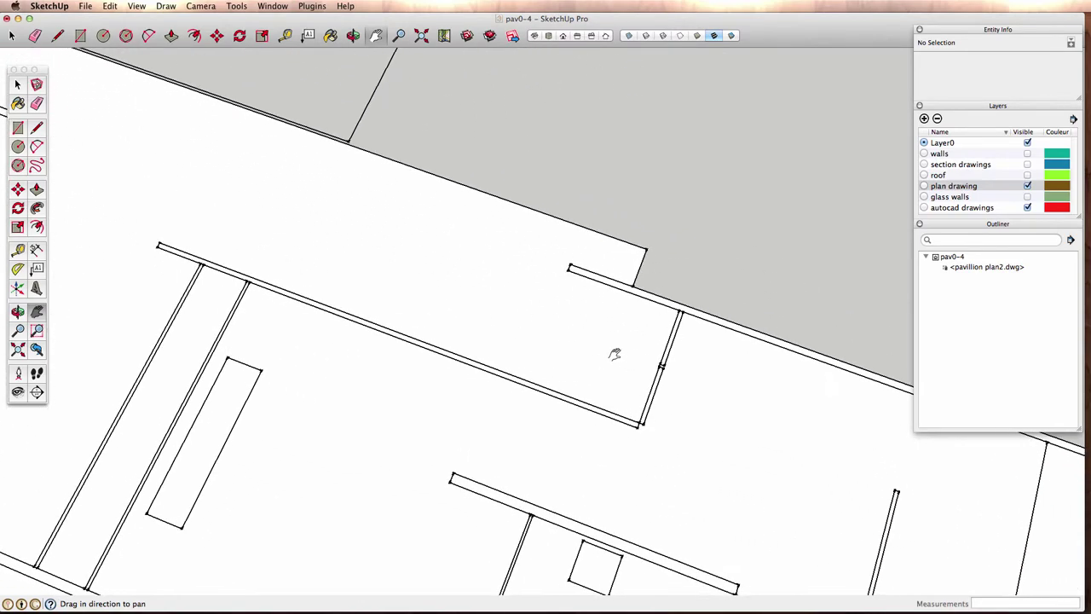
scroll(520, 290, down, 1)
scroll(635, 346, down, 2)
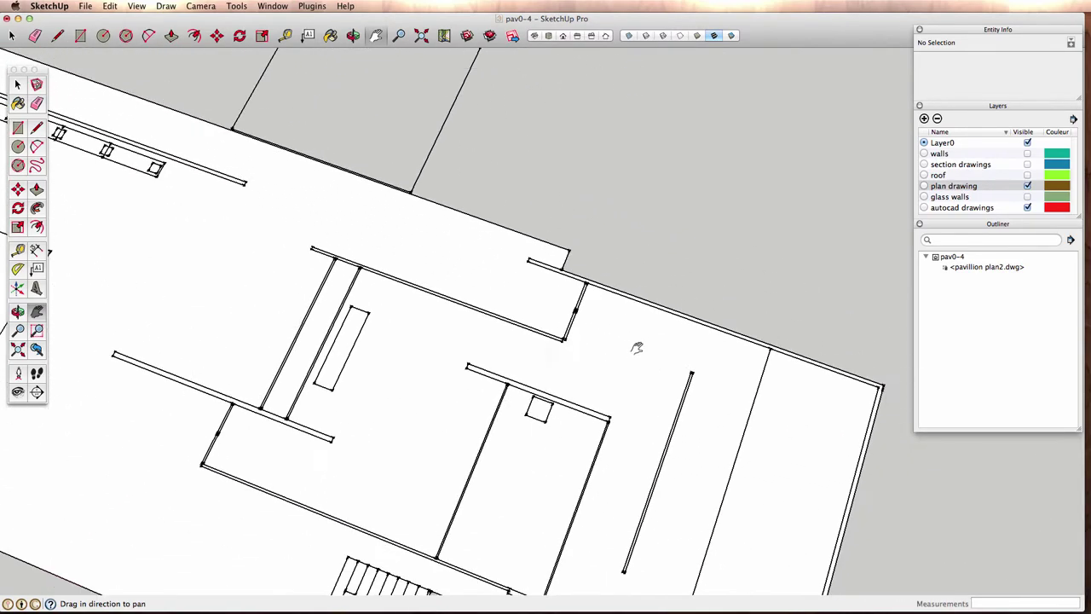
drag(635, 346, 611, 340)
scroll(625, 332, up, 1)
scroll(591, 312, down, 1)
scroll(519, 401, down, 1)
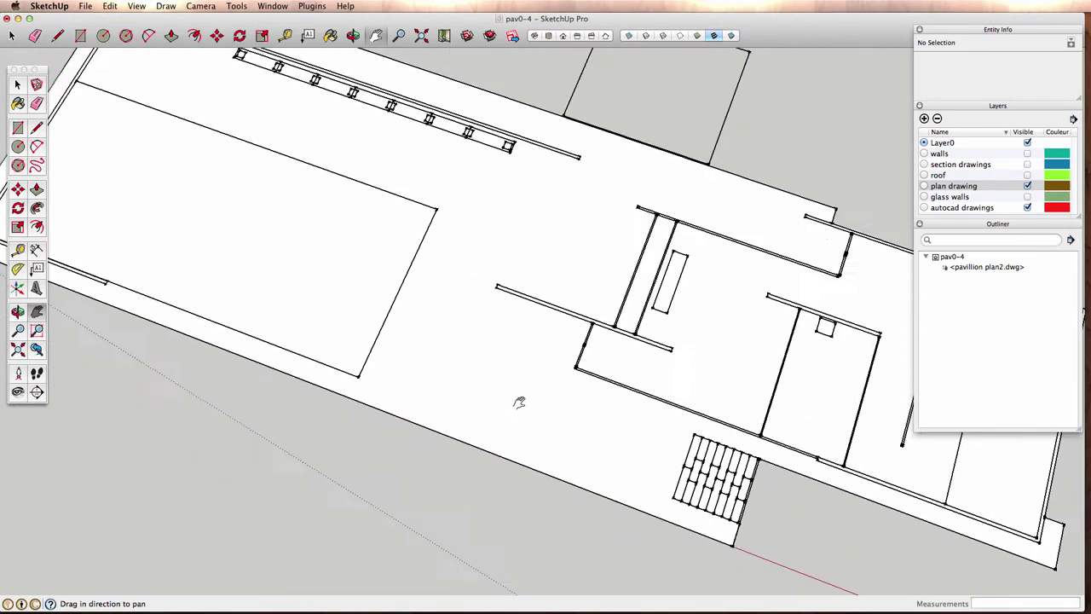
scroll(441, 352, down, 1)
scroll(554, 399, up, 1)
mouse_move(555, 399)
middle_down()
mouse_move(689, 358)
mouse_move(674, 365)
mouse_move(634, 344)
mouse_move(536, 349)
middle_up()
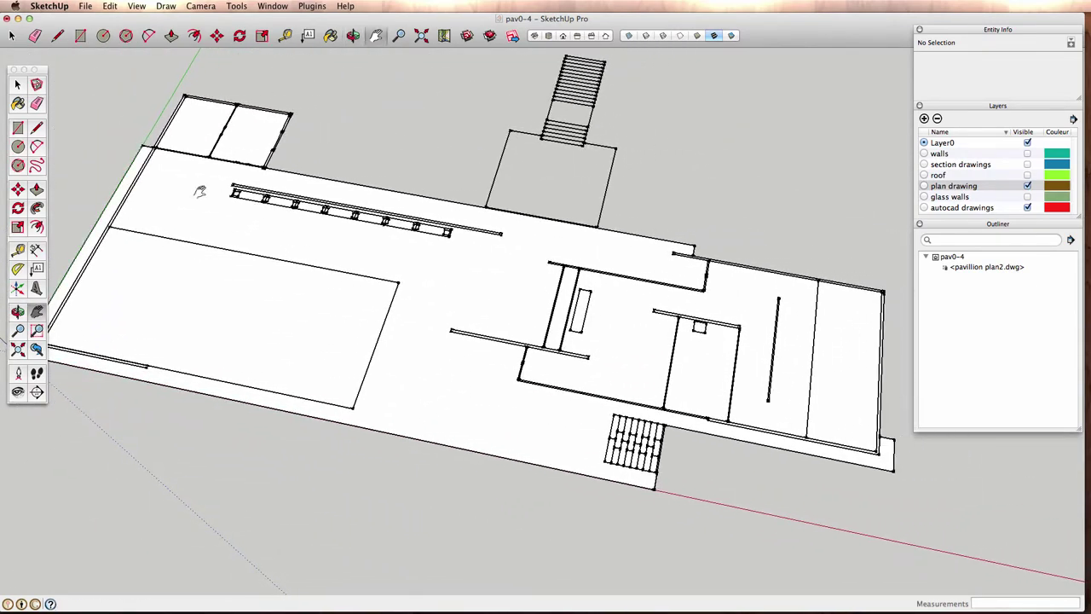
- Select the floor outline face, hide the plan drawing layer, and make it a component named 'plinth'
click(18, 86)
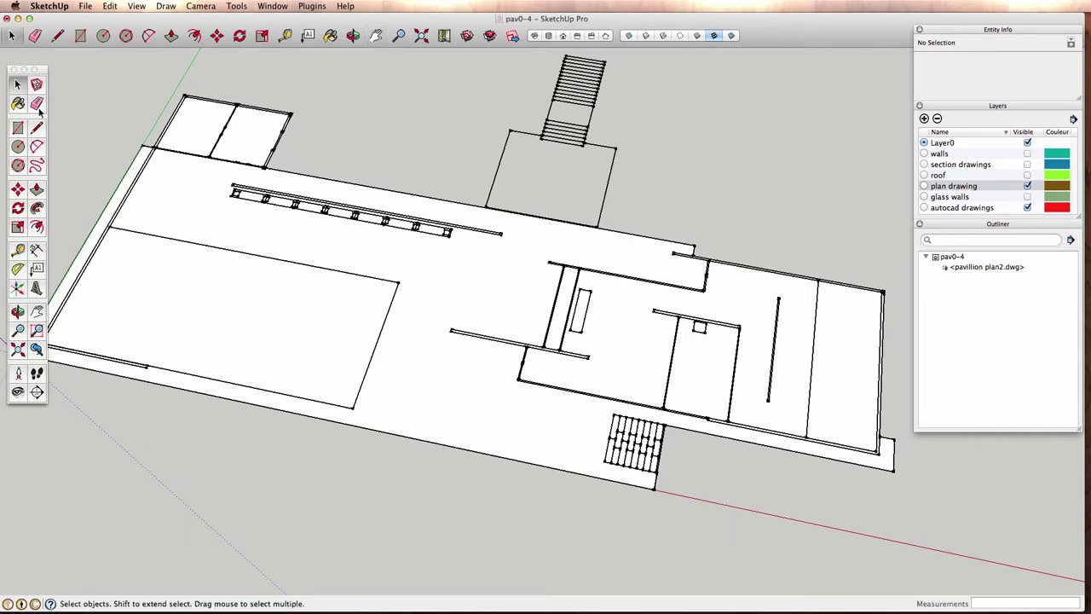
double_click(468, 282)
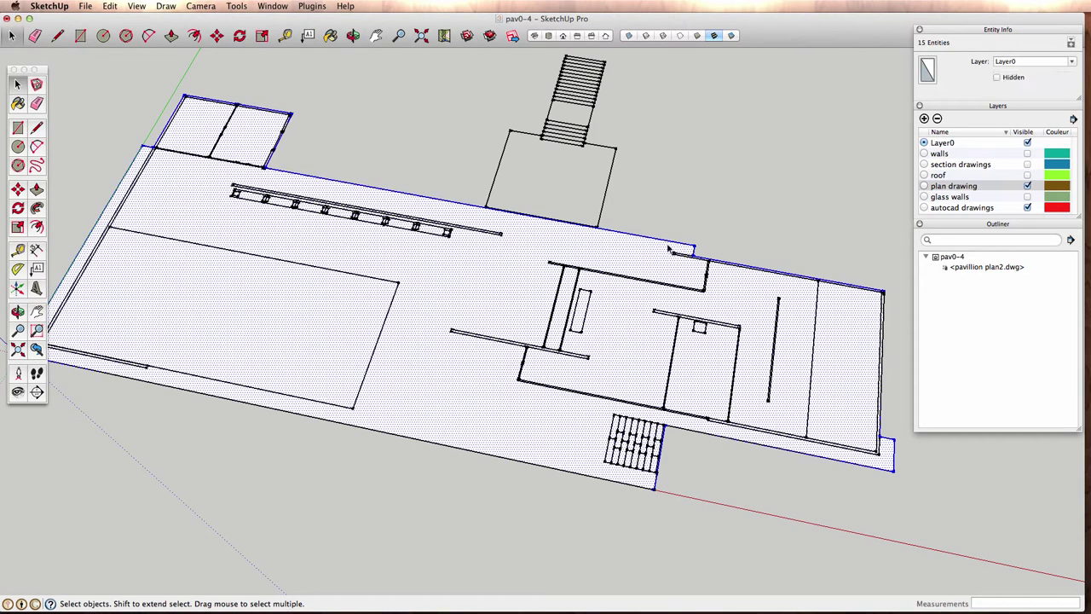
click(1026, 186)
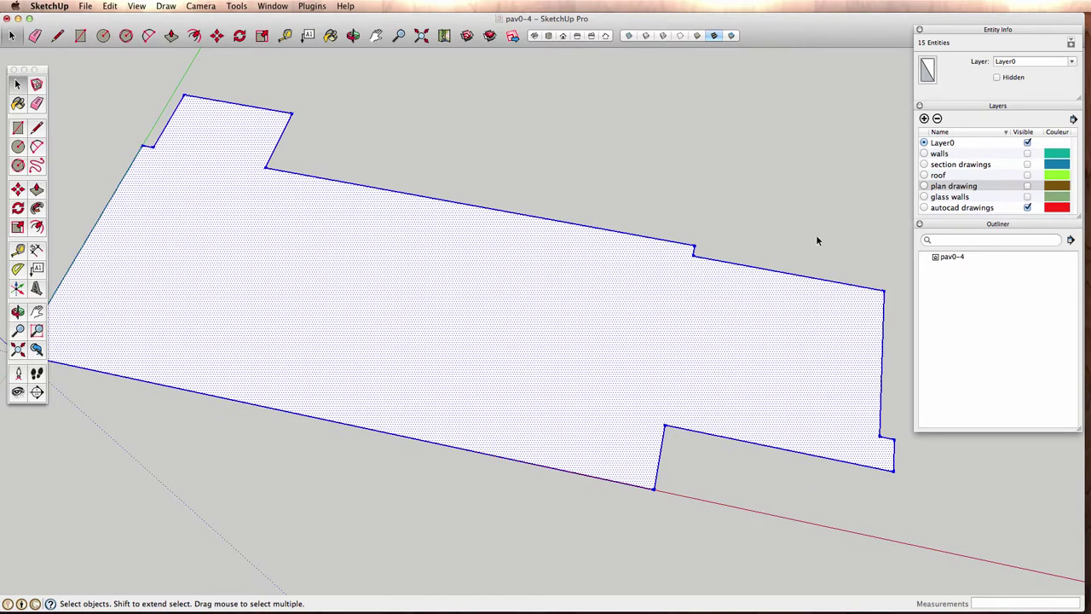
right_click(426, 296)
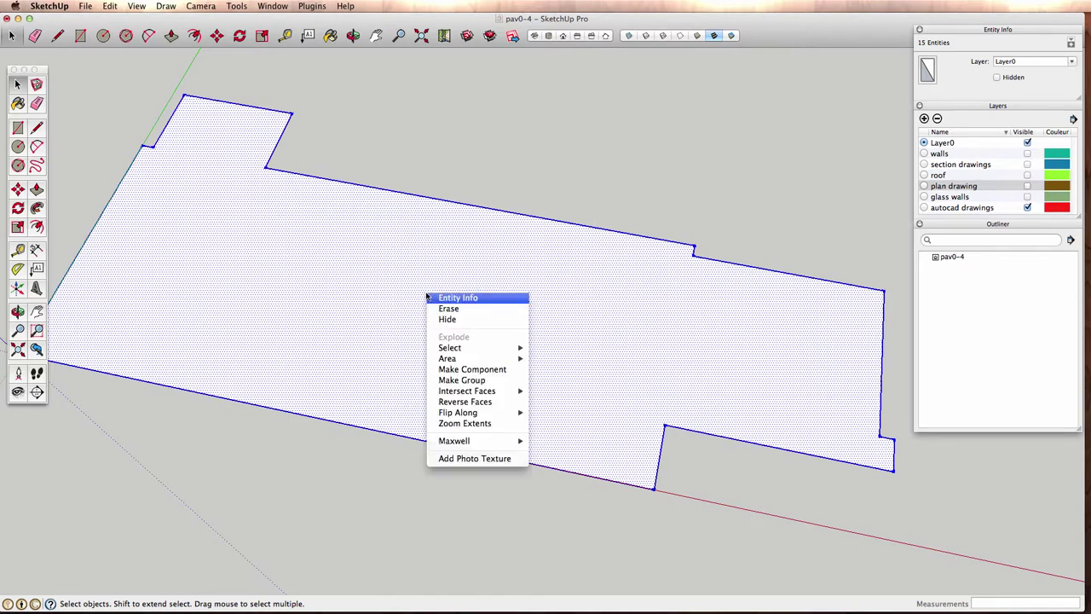
click(481, 369)
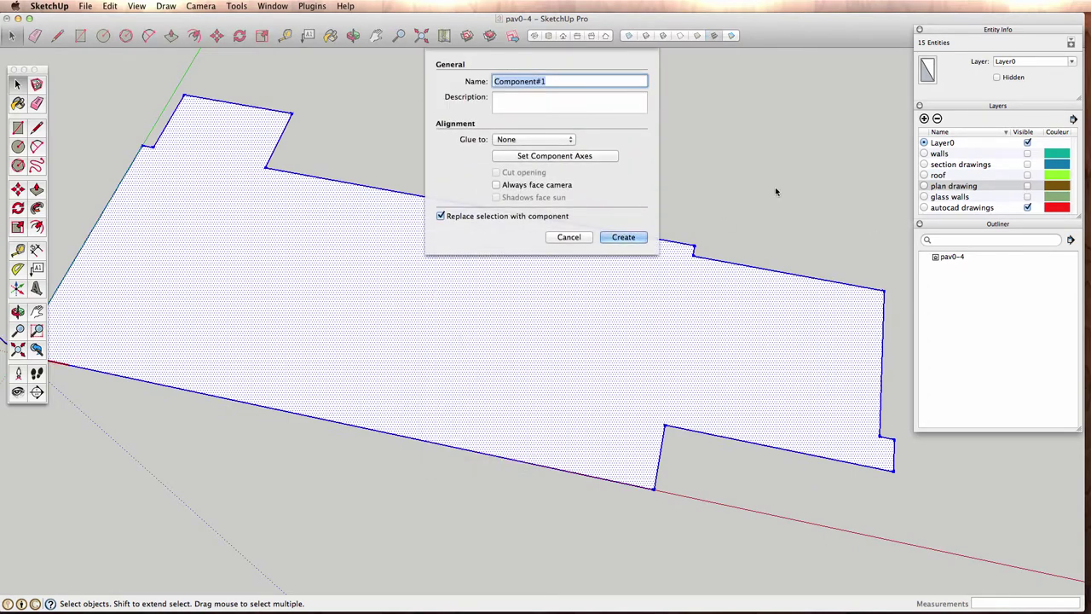
text(plinth)
key(Return)
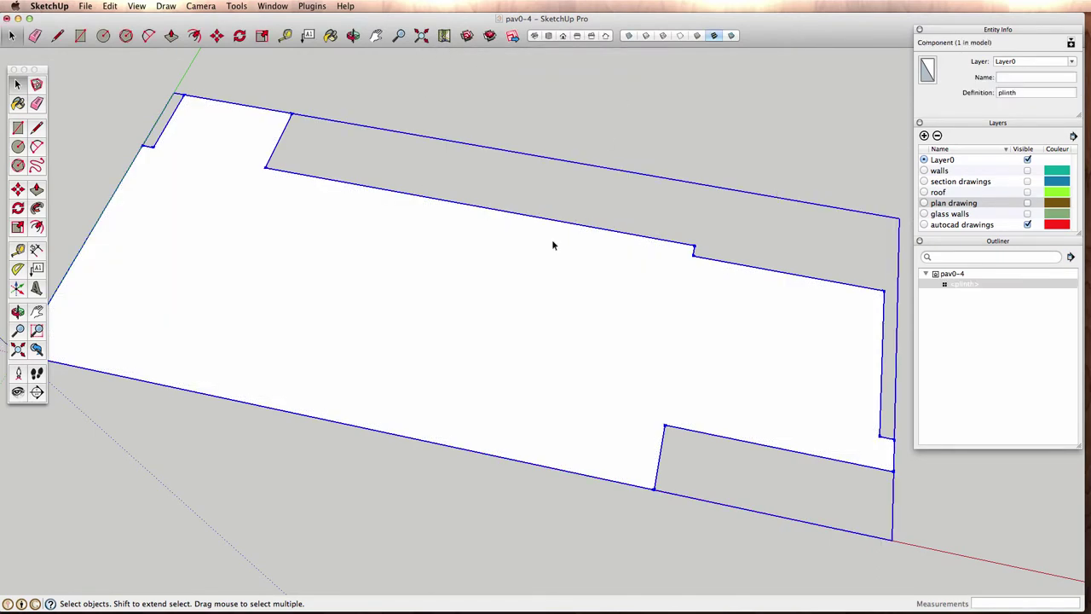
- Orbit around the plinth, toggle the plan drawing layer on and off, then drop to a low side view
mouse_move(460, 474)
middle_down()
mouse_move(492, 463)
mouse_move(438, 397)
mouse_move(445, 390)
mouse_move(433, 404)
mouse_move(348, 390)
mouse_move(358, 383)
middle_up()
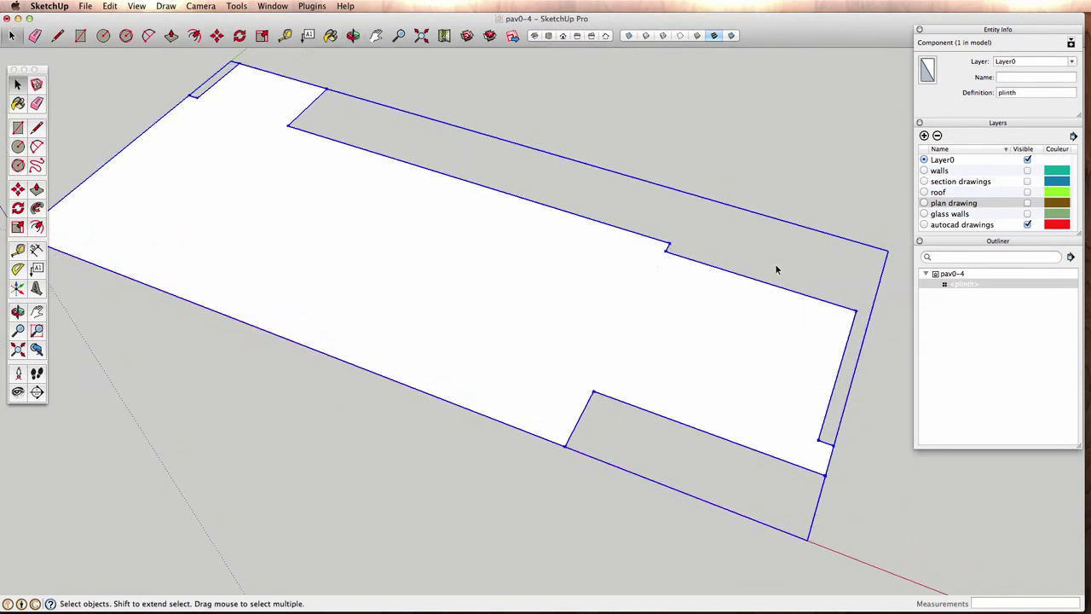
click(1027, 204)
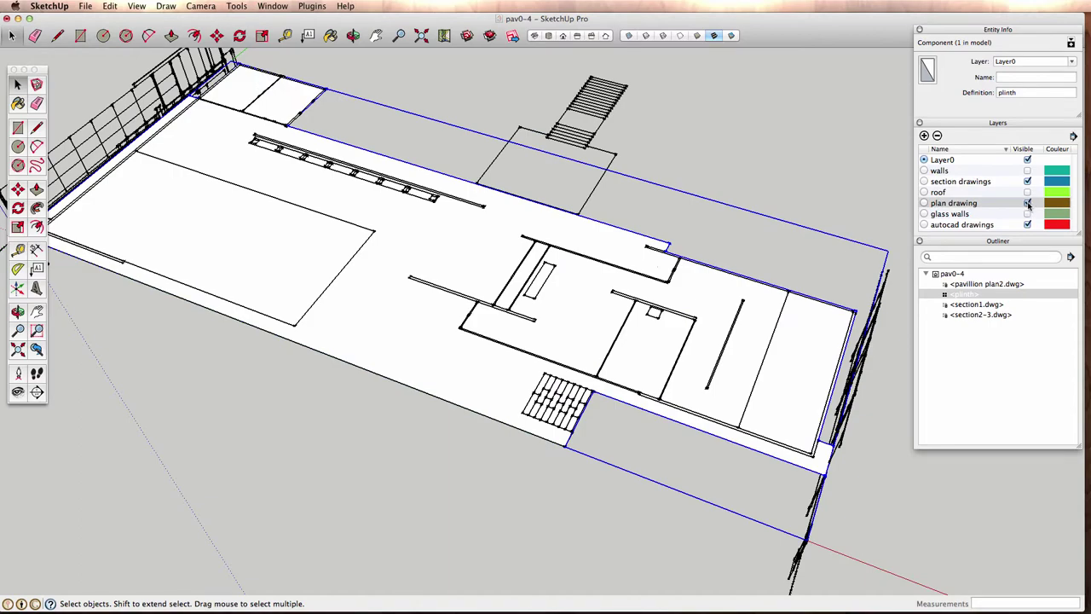
click(1026, 204)
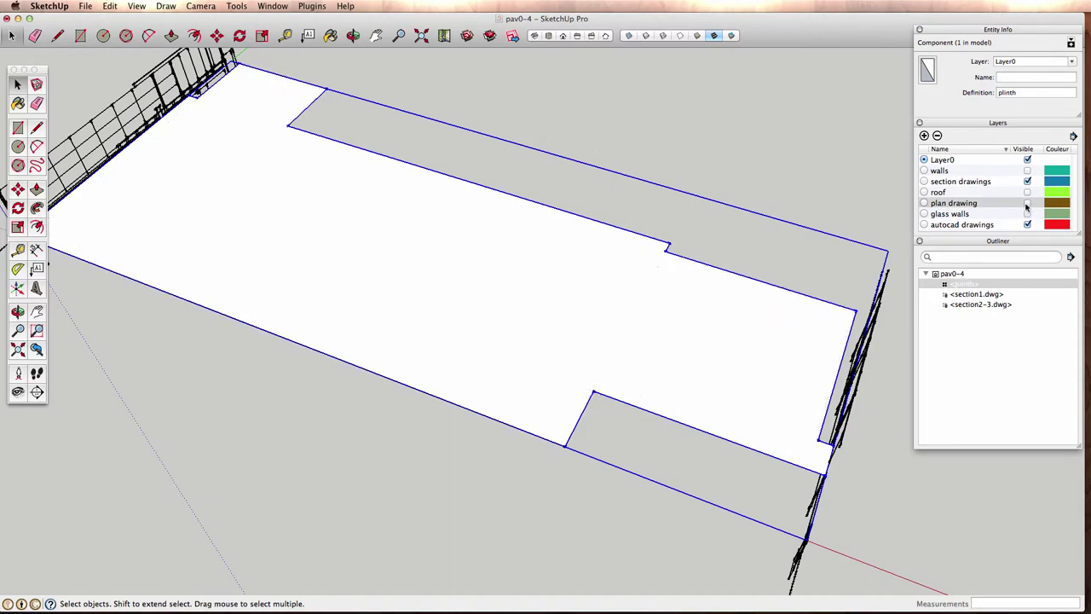
mouse_move(654, 457)
middle_down()
mouse_move(622, 305)
mouse_move(500, 239)
mouse_move(422, 214)
mouse_move(546, 404)
mouse_move(592, 409)
mouse_move(469, 382)
mouse_move(438, 370)
mouse_move(751, 336)
mouse_move(202, 424)
mouse_move(514, 356)
mouse_move(511, 373)
mouse_move(479, 389)
mouse_move(499, 397)
mouse_move(455, 394)
mouse_move(506, 384)
mouse_move(520, 390)
mouse_move(487, 394)
mouse_move(567, 404)
middle_up()
- Open the plinth component and push-pull its footprint face downward into a slab
scroll(497, 397, up, 5)
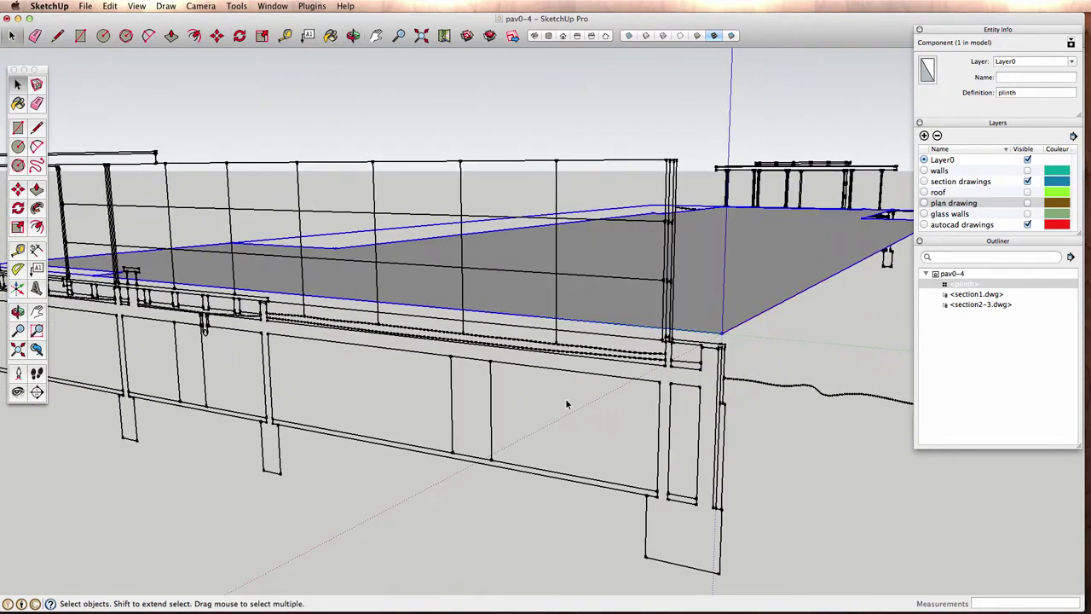
mouse_move(733, 399)
middle_down()
mouse_move(693, 348)
mouse_move(652, 331)
middle_up()
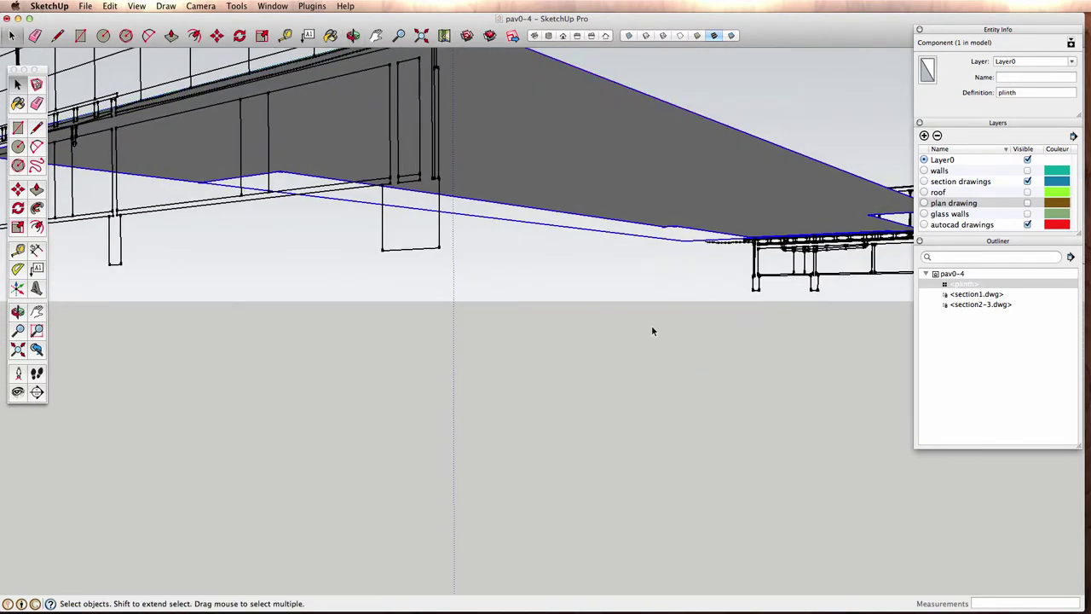
double_click(576, 139)
click(575, 142)
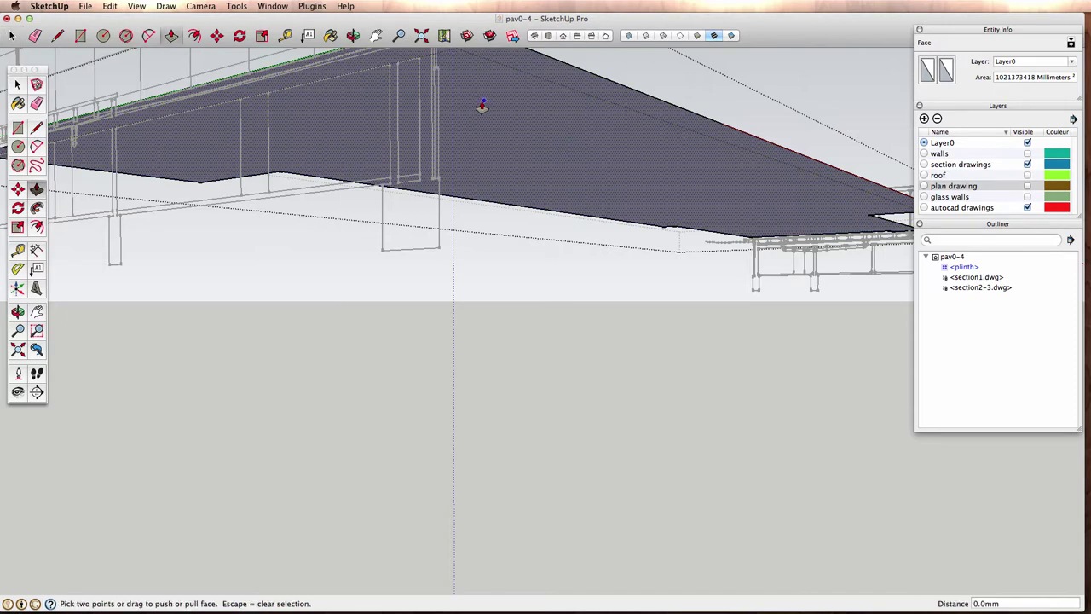
drag(481, 104, 465, 136)
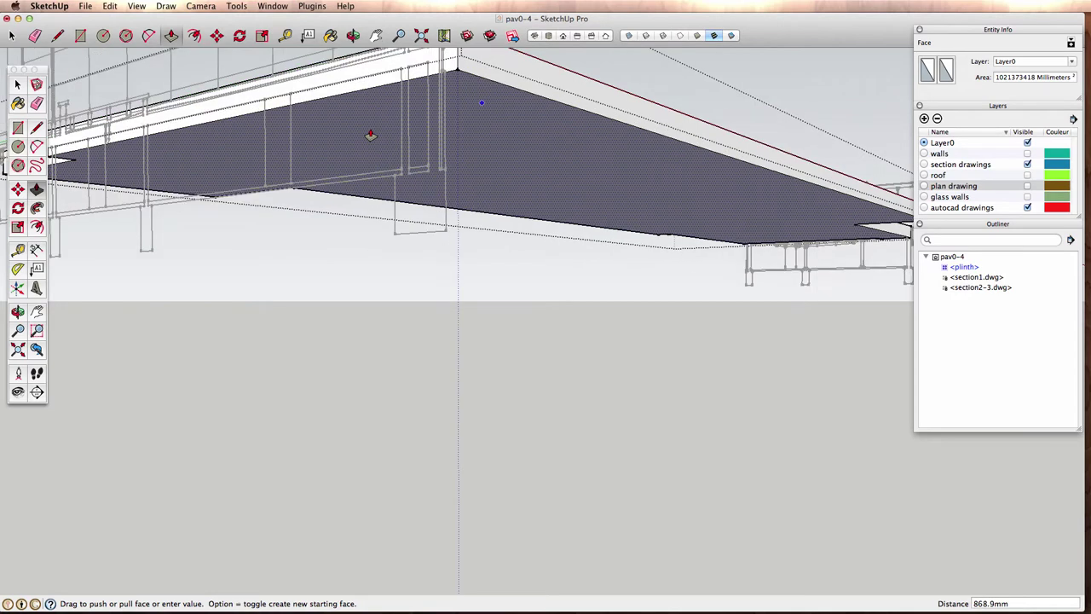
scroll(349, 119, up, 3)
drag(290, 90, 279, 85)
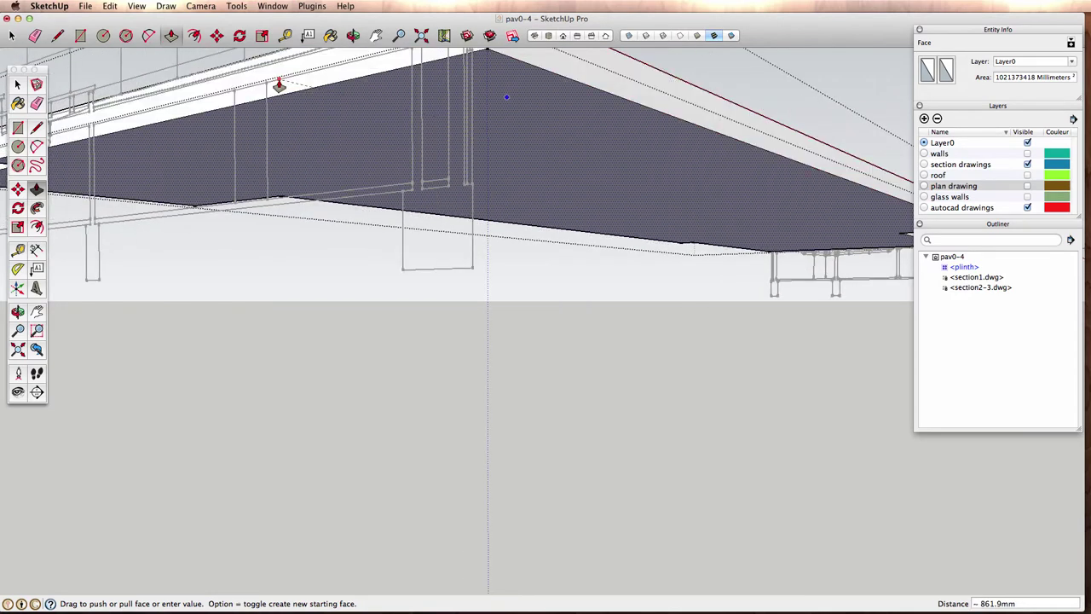
click(412, 380)
- From a side elevation, deepen the slab to about 579.8 mm to match the section
mouse_move(380, 324)
middle_down()
mouse_move(401, 345)
mouse_move(481, 327)
middle_up()
scroll(401, 345, up, 3)
scroll(401, 345, up, 3)
mouse_move(341, 422)
middle_down()
mouse_move(611, 424)
mouse_move(601, 409)
mouse_move(499, 414)
mouse_move(775, 400)
mouse_move(407, 373)
mouse_move(723, 409)
mouse_move(555, 341)
mouse_move(386, 383)
mouse_move(714, 389)
mouse_move(416, 397)
middle_up()
middle_drag(268, 436, 746, 455)
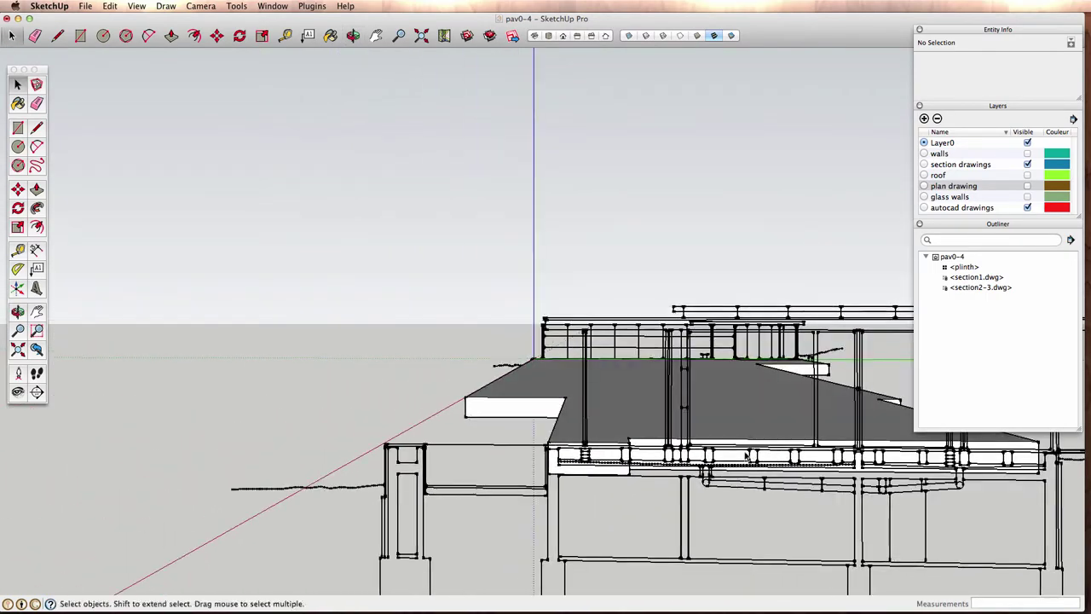
mouse_move(611, 452)
middle_down()
mouse_move(601, 369)
mouse_move(569, 388)
mouse_move(529, 455)
mouse_move(560, 400)
mouse_move(538, 351)
middle_up()
double_click(541, 341)
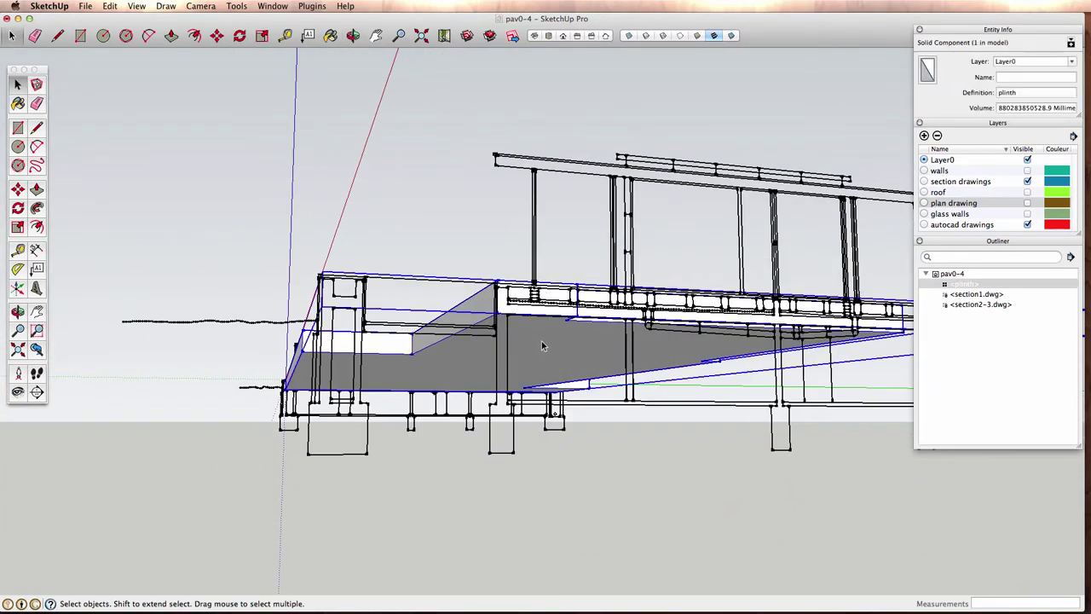
click(543, 342)
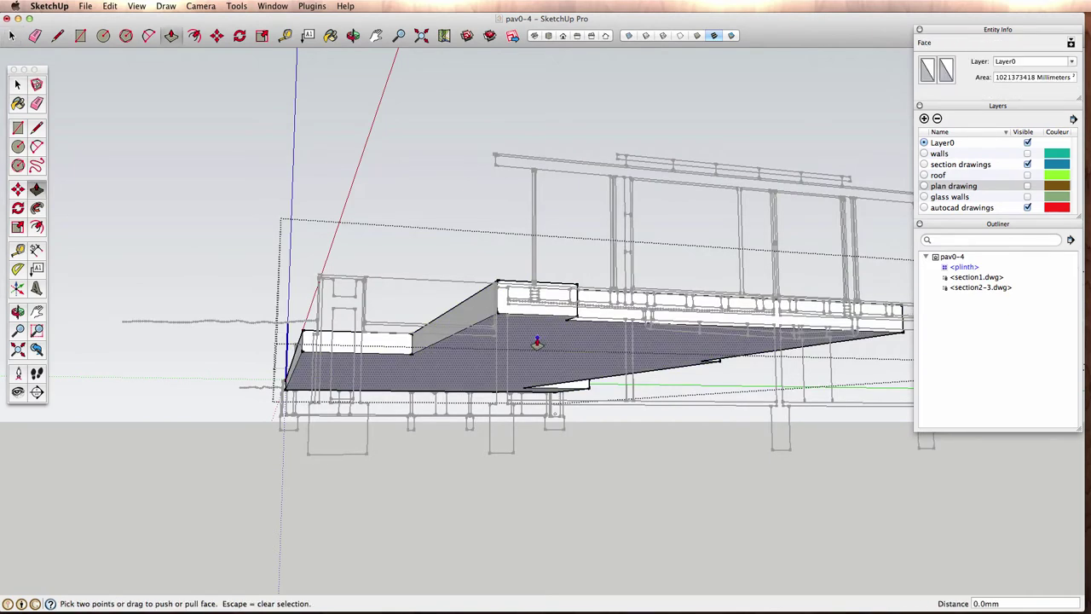
drag(534, 354, 506, 365)
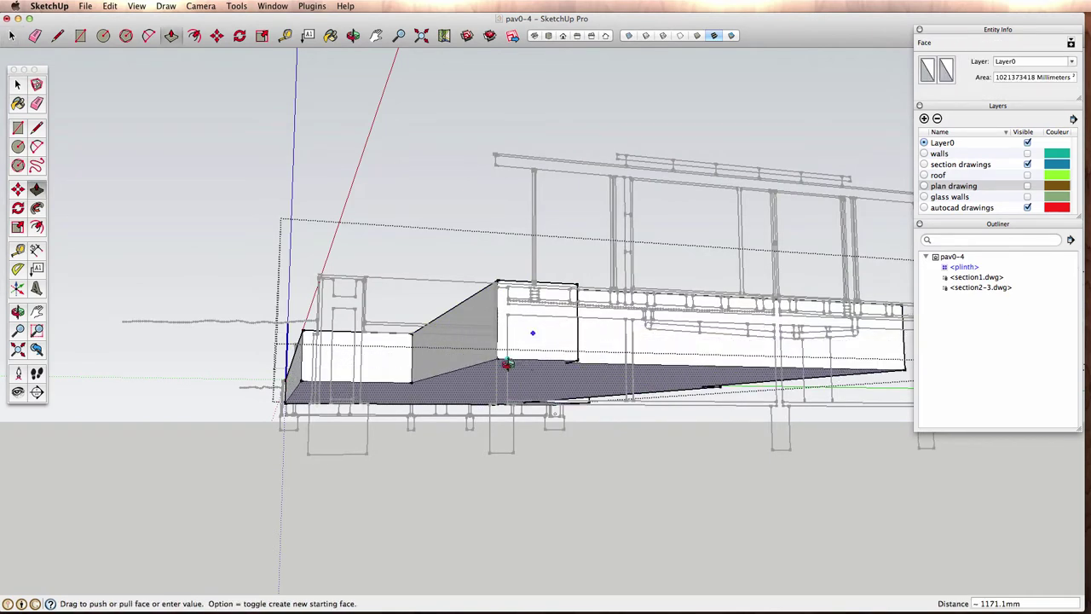
middle_drag(507, 365, 418, 456)
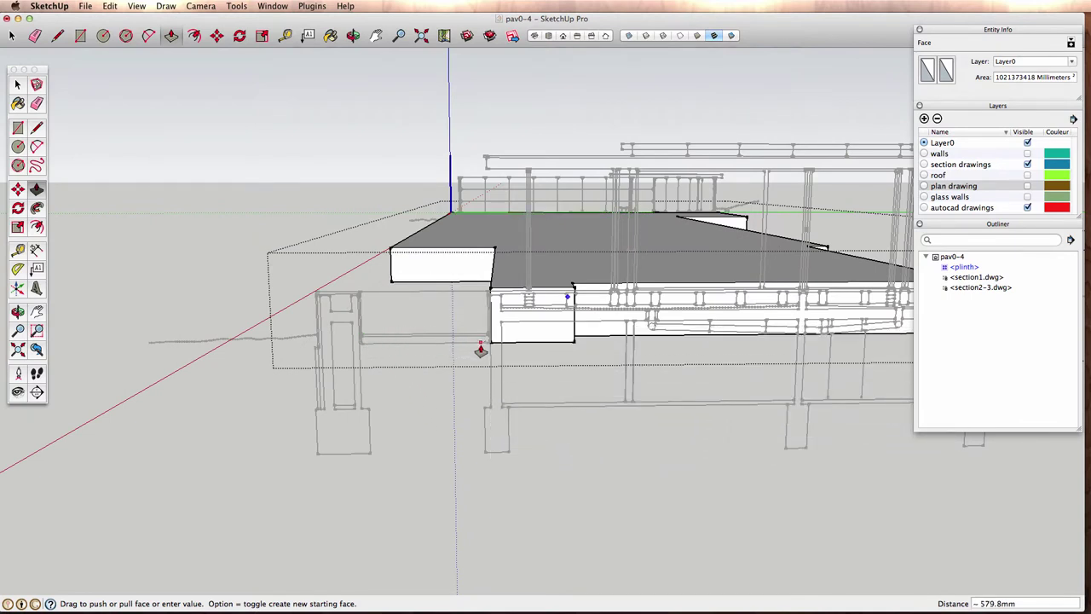
click(408, 467)
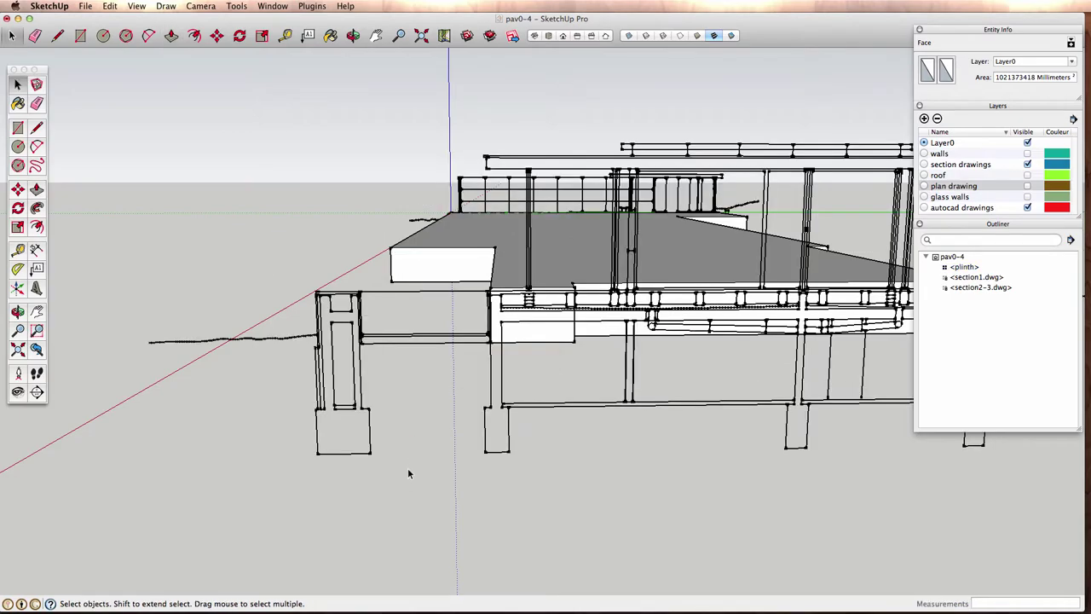
- Keep the camera in Perspective projection while viewing the finished slab
mouse_move(411, 484)
middle_down()
mouse_move(449, 308)
mouse_move(412, 304)
mouse_move(502, 389)
mouse_move(429, 302)
mouse_move(390, 307)
mouse_move(358, 358)
mouse_move(406, 373)
mouse_move(684, 373)
mouse_move(288, 372)
mouse_move(521, 373)
mouse_move(461, 401)
mouse_move(460, 421)
mouse_move(766, 383)
mouse_move(409, 433)
mouse_move(274, 410)
mouse_move(360, 390)
mouse_move(353, 321)
middle_up()
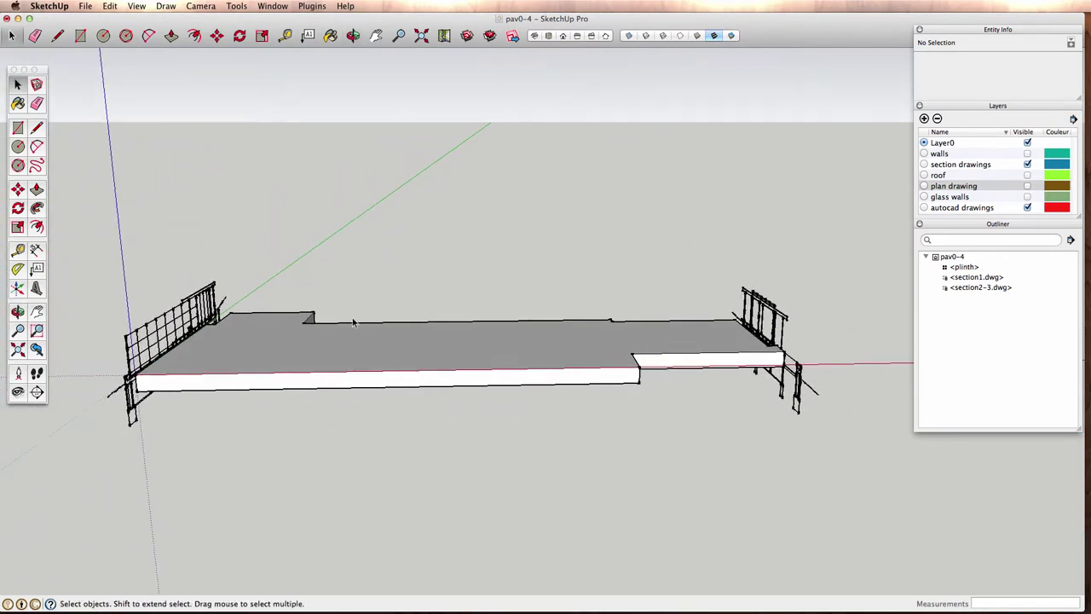
click(161, 6)
mouse_move(200, 6)
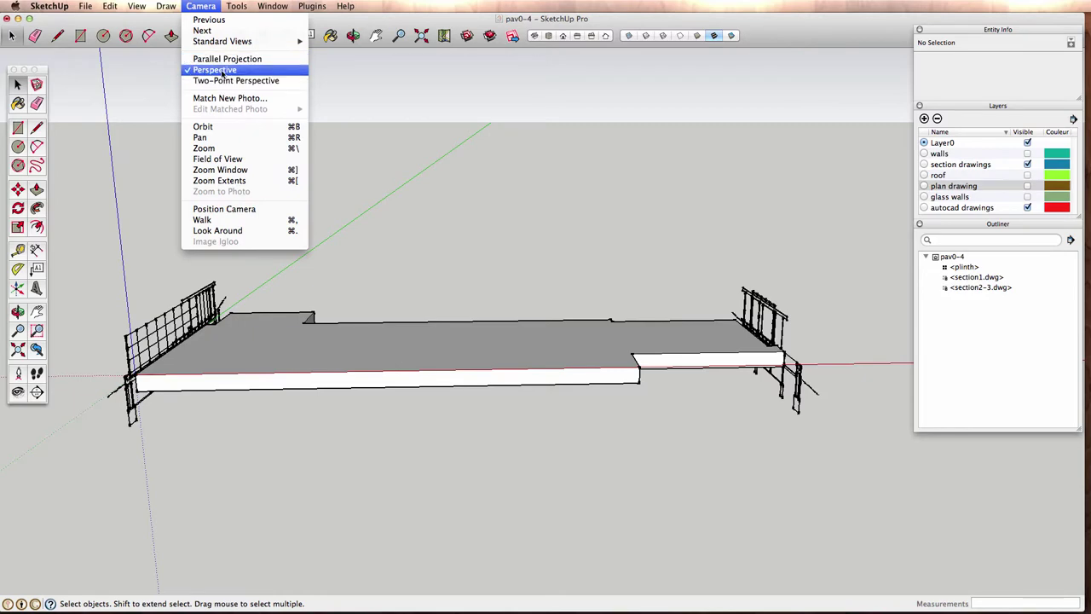
click(576, 205)
- Orbit and zoom in toward the pool end of the plinth
mouse_move(699, 341)
middle_down()
mouse_move(602, 429)
mouse_move(489, 458)
mouse_move(567, 431)
mouse_move(502, 409)
mouse_move(421, 426)
mouse_move(599, 368)
mouse_move(581, 382)
middle_up()
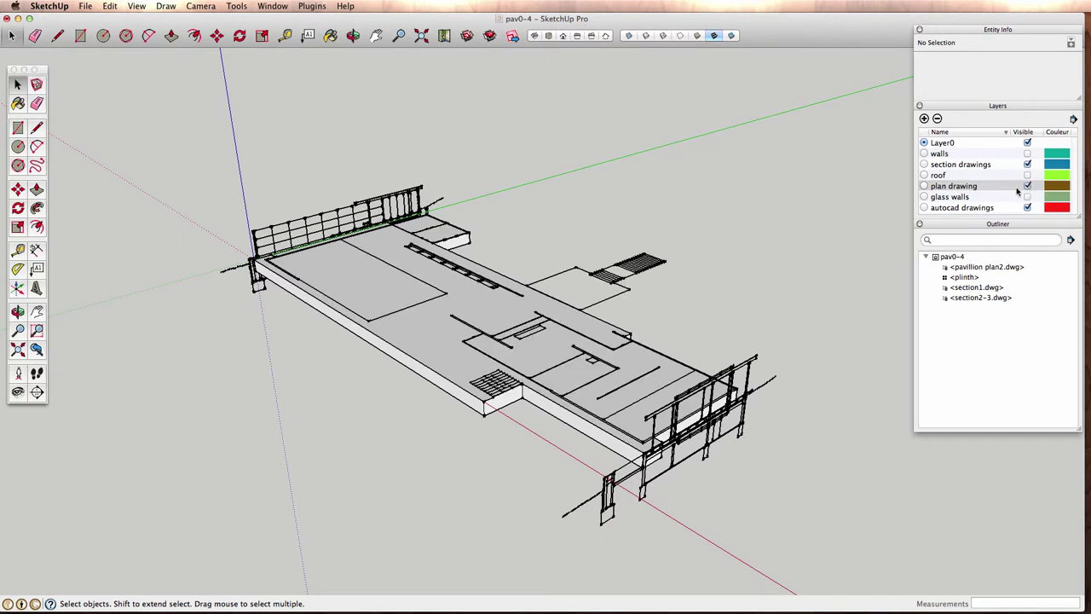
middle_drag(491, 406, 483, 478)
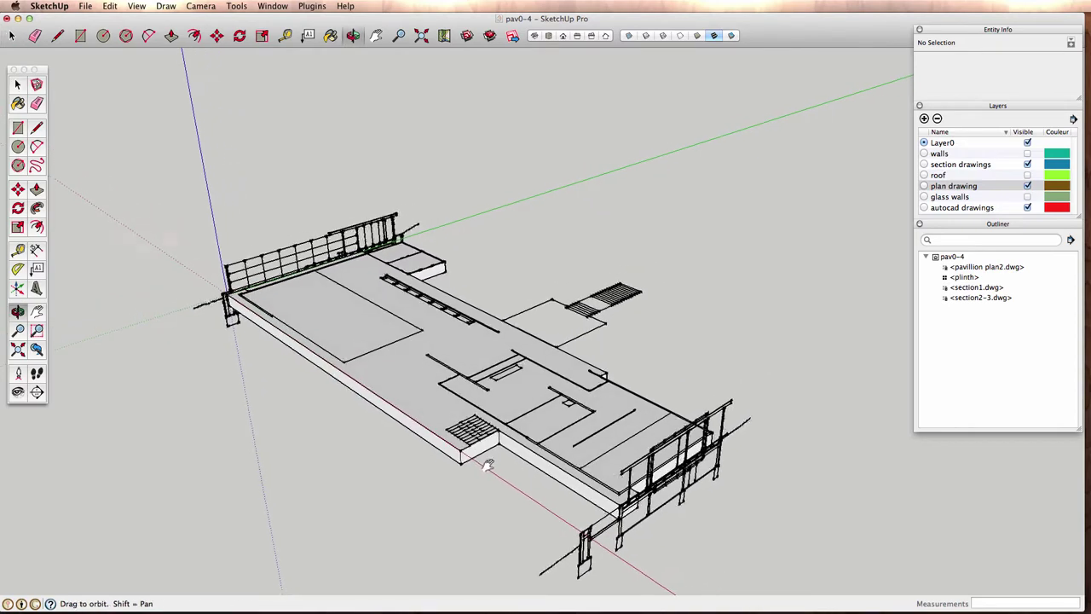
scroll(465, 474, up, 2)
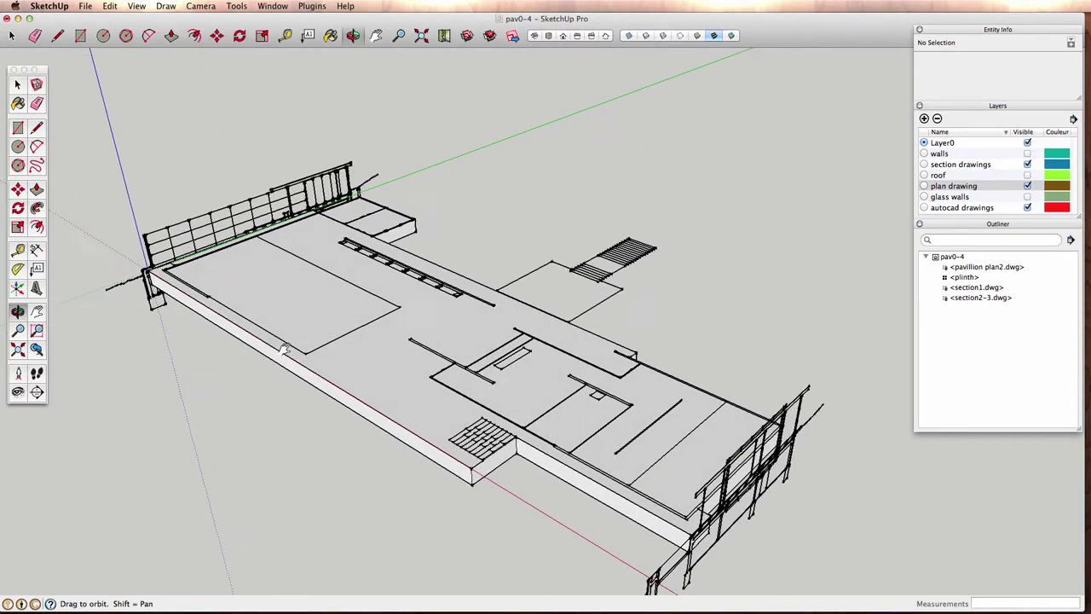
mouse_move(264, 323)
middle_down()
mouse_move(372, 381)
mouse_move(397, 439)
mouse_move(392, 426)
mouse_move(560, 482)
mouse_move(486, 477)
mouse_move(470, 504)
mouse_move(479, 488)
mouse_move(463, 460)
middle_up()
scroll(390, 421, up, 2)
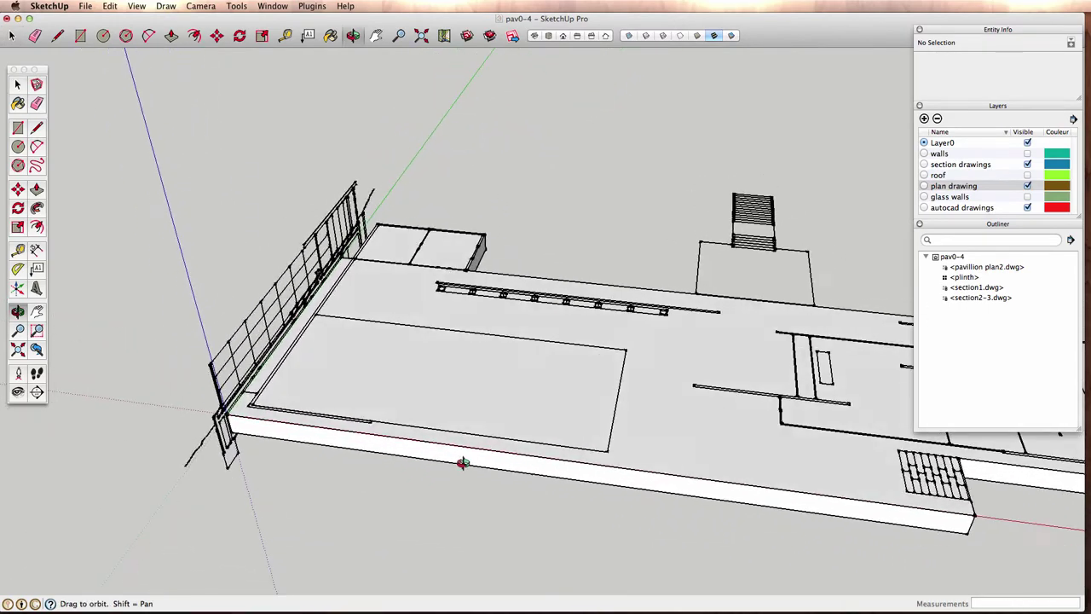
scroll(480, 421, up, 2)
scroll(446, 373, up, 2)
mouse_move(446, 372)
shift+middle_down()
mouse_move(477, 369)
mouse_move(487, 397)
mouse_move(468, 415)
mouse_move(523, 405)
shift+middle_up()
- Inside the plinth, push the large top rectangle 549 mm down as the first pool recess
click(523, 405)
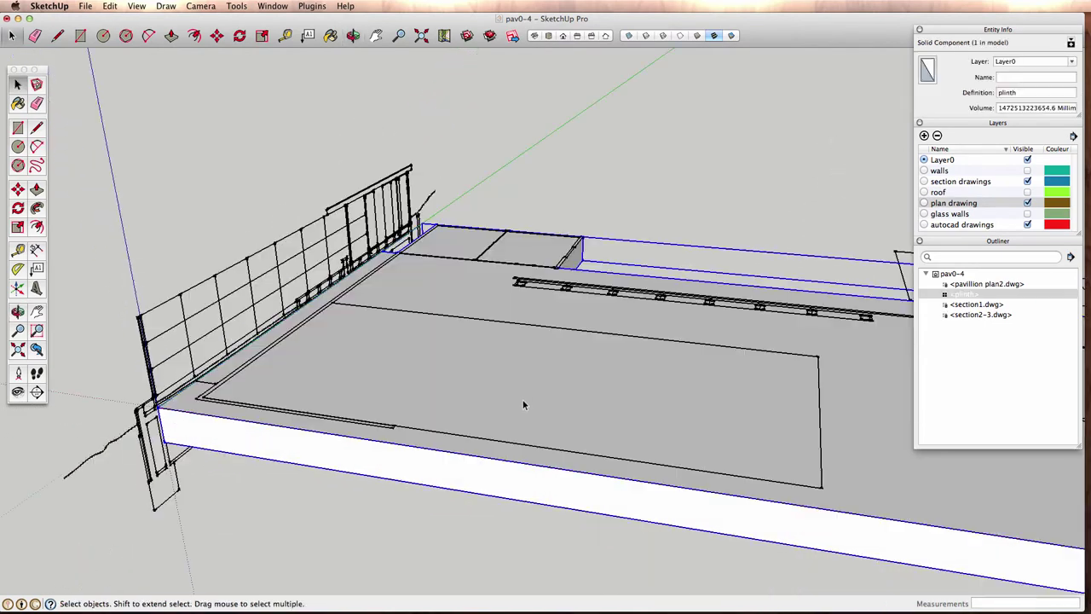
double_click(532, 397)
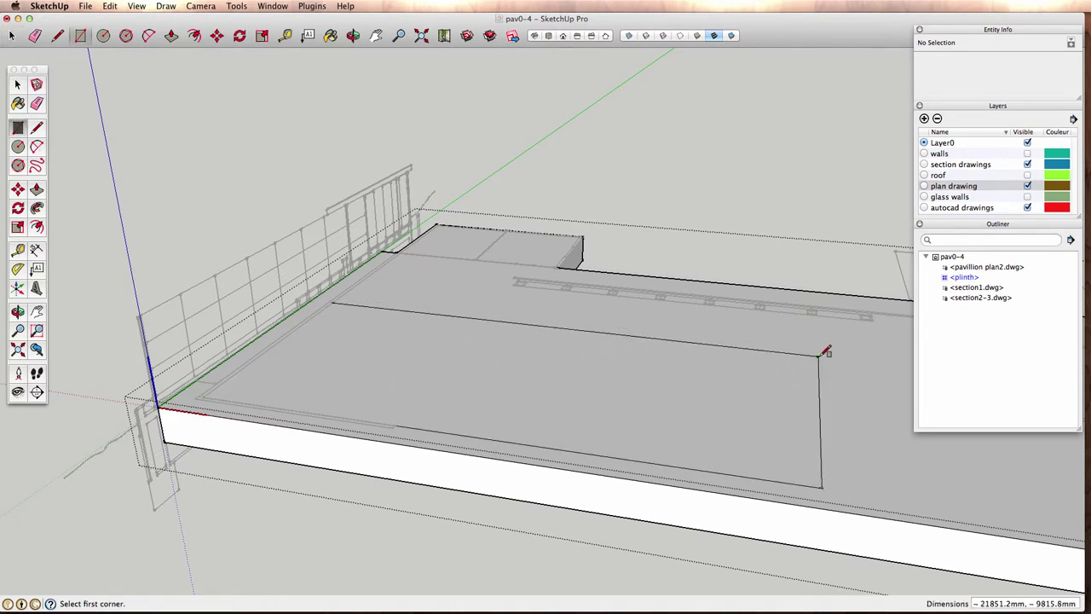
key(space)
click(582, 394)
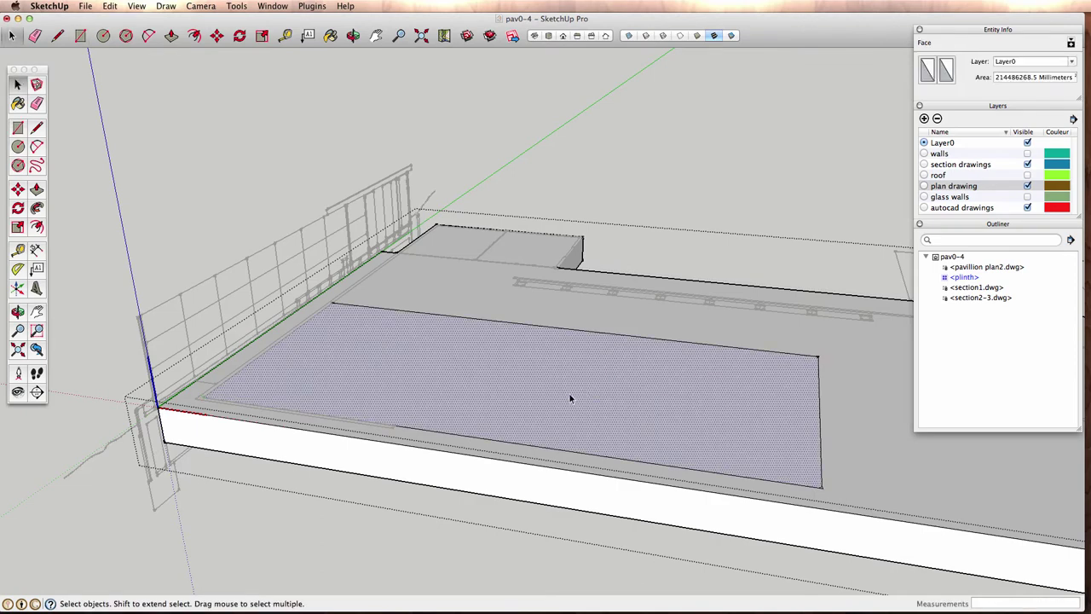
key(p)
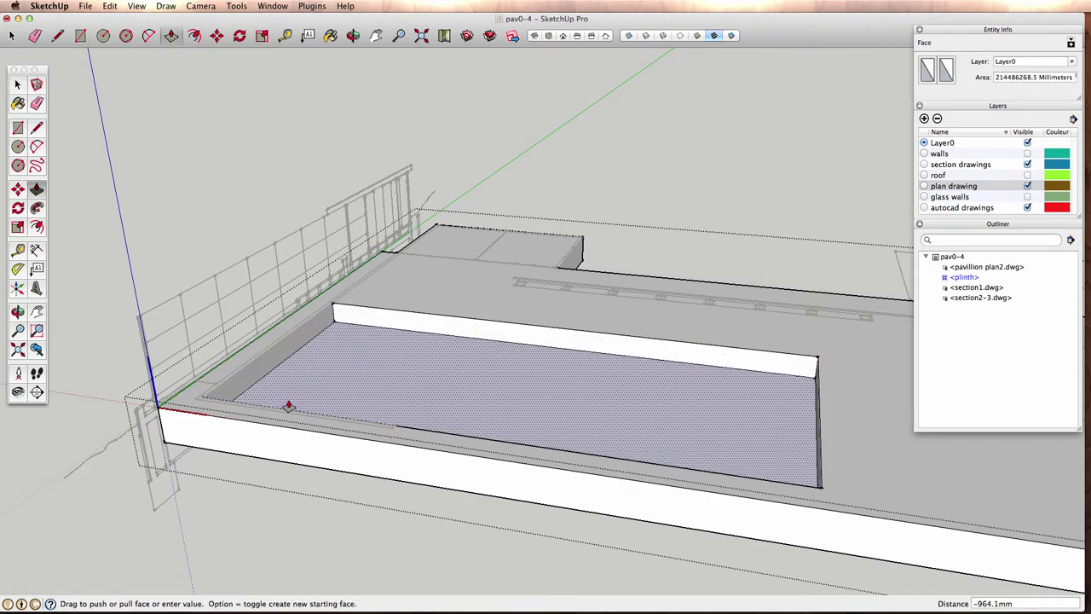
mouse_move(277, 412)
middle_down()
mouse_move(377, 419)
mouse_move(674, 389)
middle_up()
scroll(660, 430, up, 3)
scroll(652, 458, up, 3)
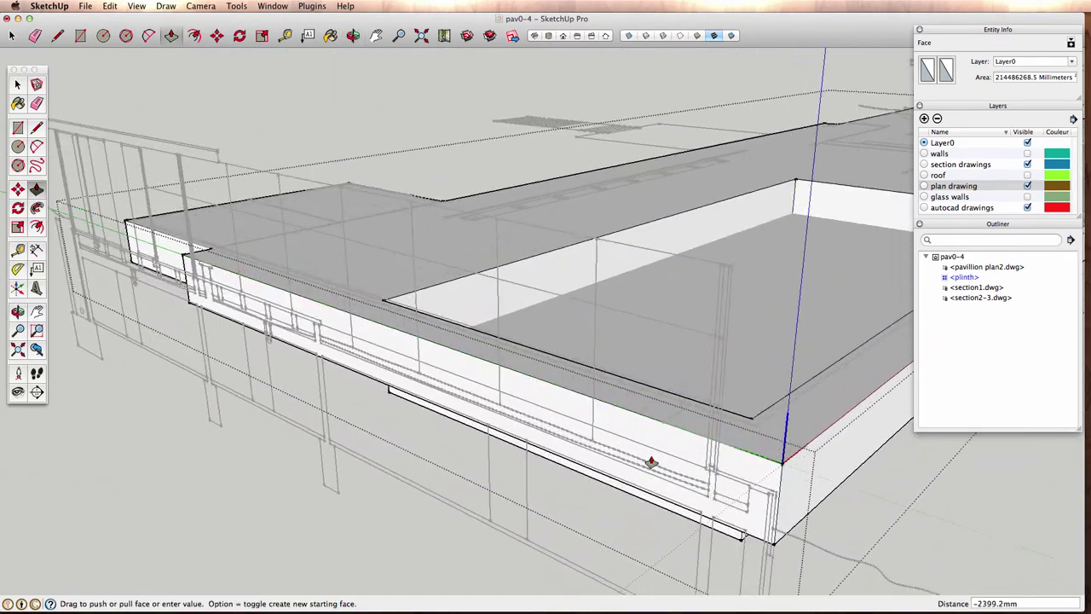
click(637, 475)
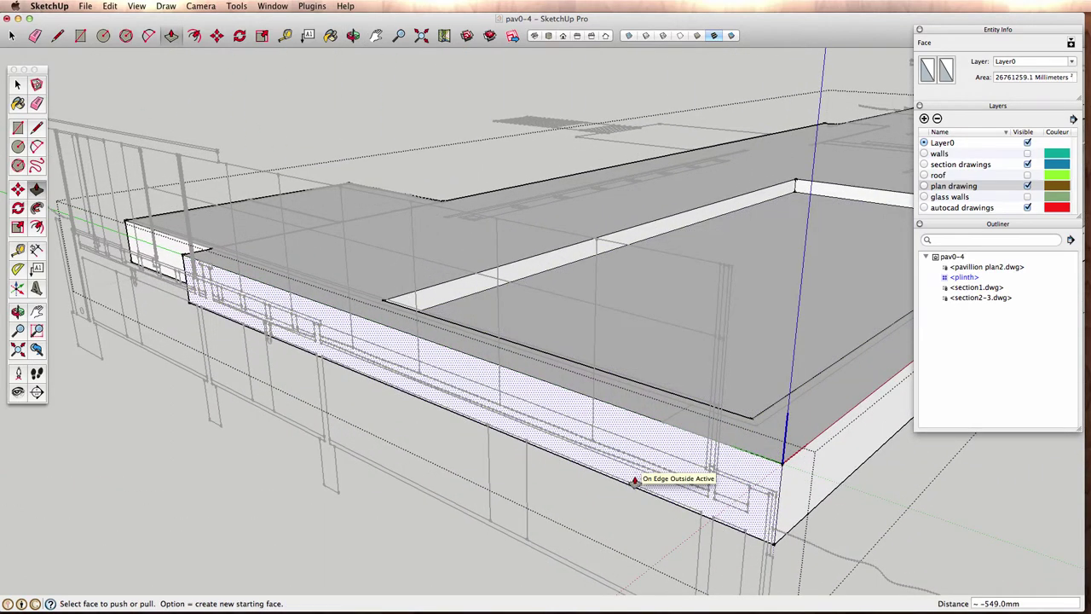
key(space)
mouse_move(935, 524)
middle_down()
mouse_move(296, 470)
mouse_move(433, 396)
middle_up()
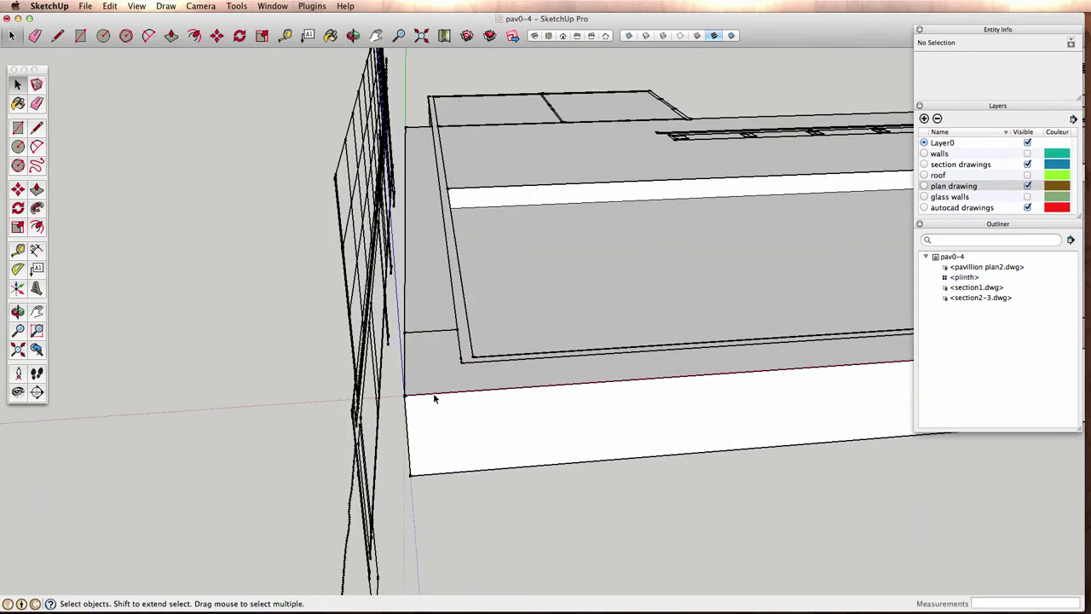
mouse_move(669, 333)
middle_down()
mouse_move(516, 346)
mouse_move(506, 385)
mouse_move(399, 417)
mouse_move(639, 336)
mouse_move(495, 305)
mouse_move(539, 320)
mouse_move(523, 361)
mouse_move(674, 264)
middle_up()
- Draw a new rectangle at the far end of the plinth's top face
scroll(782, 299, down, 3)
mouse_move(783, 298)
middle_down()
mouse_move(606, 338)
mouse_move(528, 392)
mouse_move(761, 390)
mouse_move(770, 365)
mouse_move(645, 395)
mouse_move(779, 329)
mouse_move(591, 399)
mouse_move(597, 392)
mouse_move(570, 407)
mouse_move(564, 426)
mouse_move(550, 409)
mouse_move(641, 382)
mouse_move(625, 414)
mouse_move(605, 390)
mouse_move(599, 415)
mouse_move(610, 393)
middle_up()
click(614, 394)
click(618, 392)
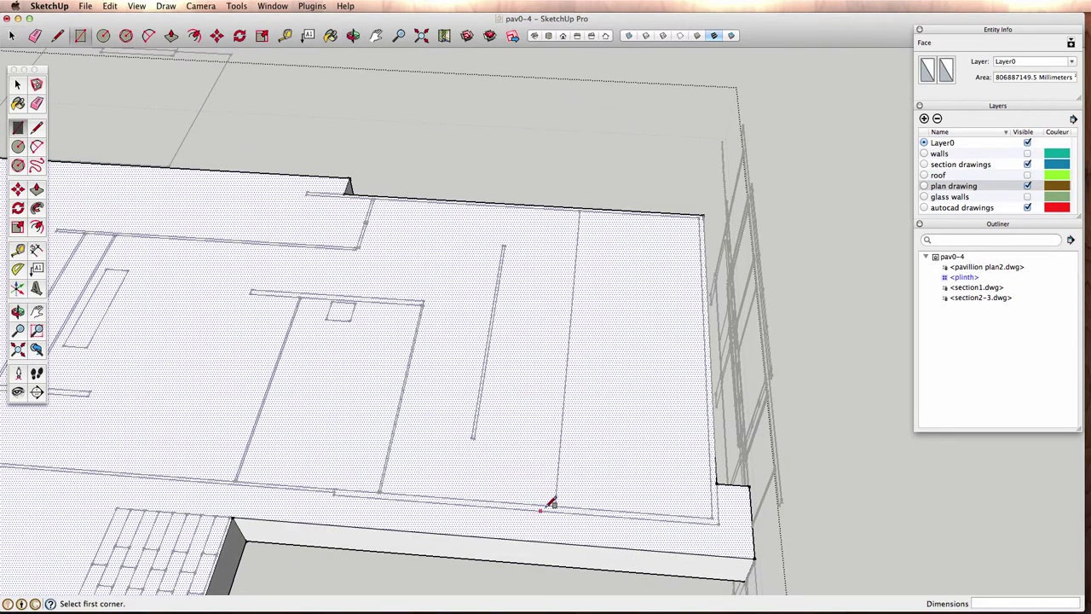
click(701, 215)
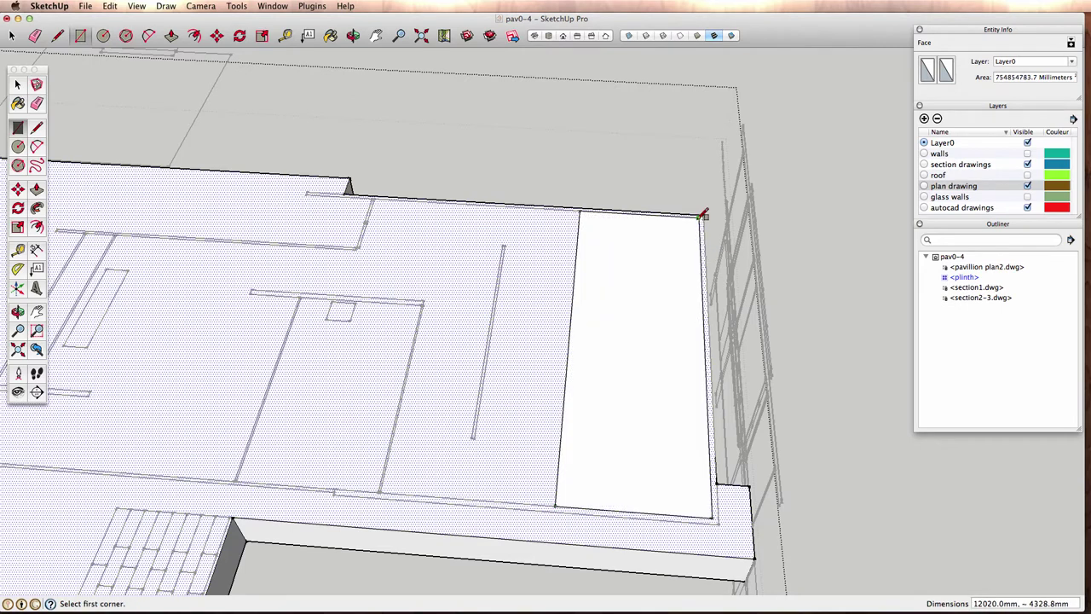
key(space)
click(628, 305)
- Push the new rectangle about 549 mm down into a narrow recess along the front edge
key(p)
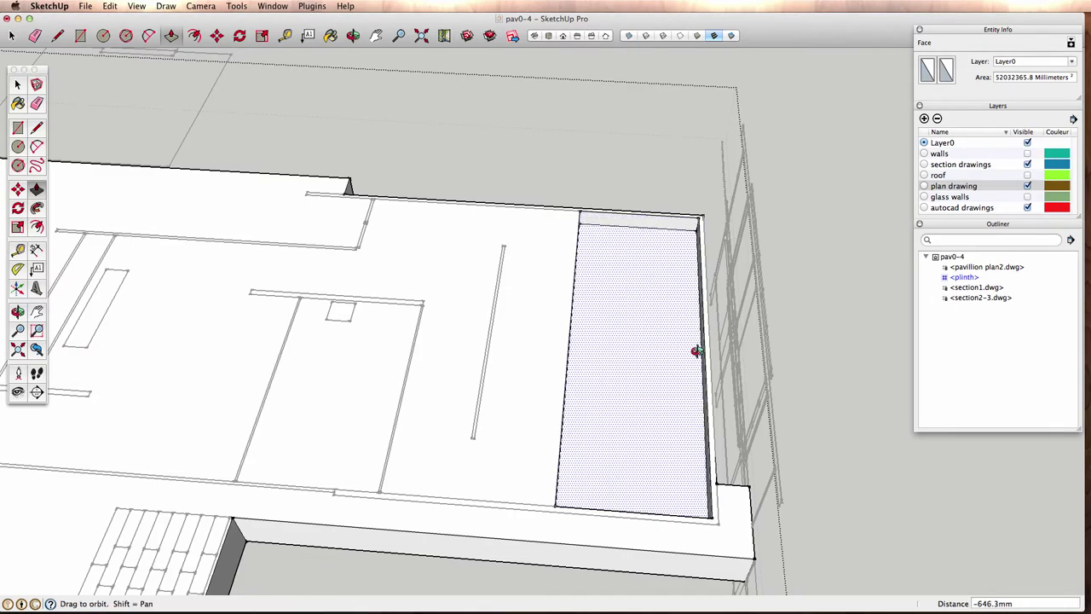
mouse_move(697, 352)
middle_down()
mouse_move(611, 394)
mouse_move(397, 282)
mouse_move(255, 176)
middle_up()
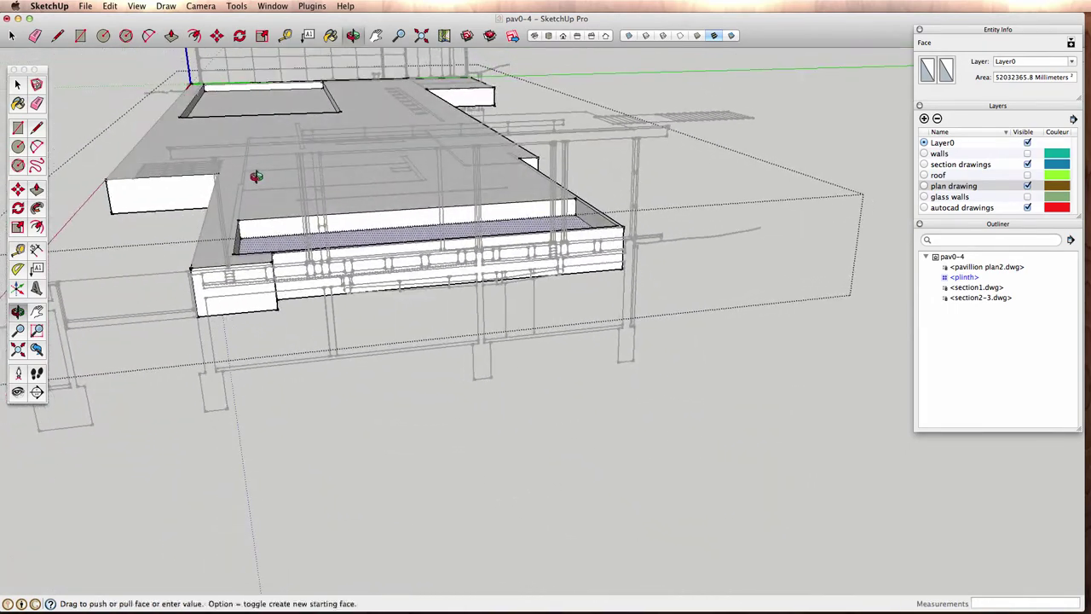
mouse_move(255, 176)
mouse_down()
mouse_move(408, 311)
mouse_move(334, 269)
mouse_up()
scroll(387, 310, up, 4)
scroll(384, 304, up, 4)
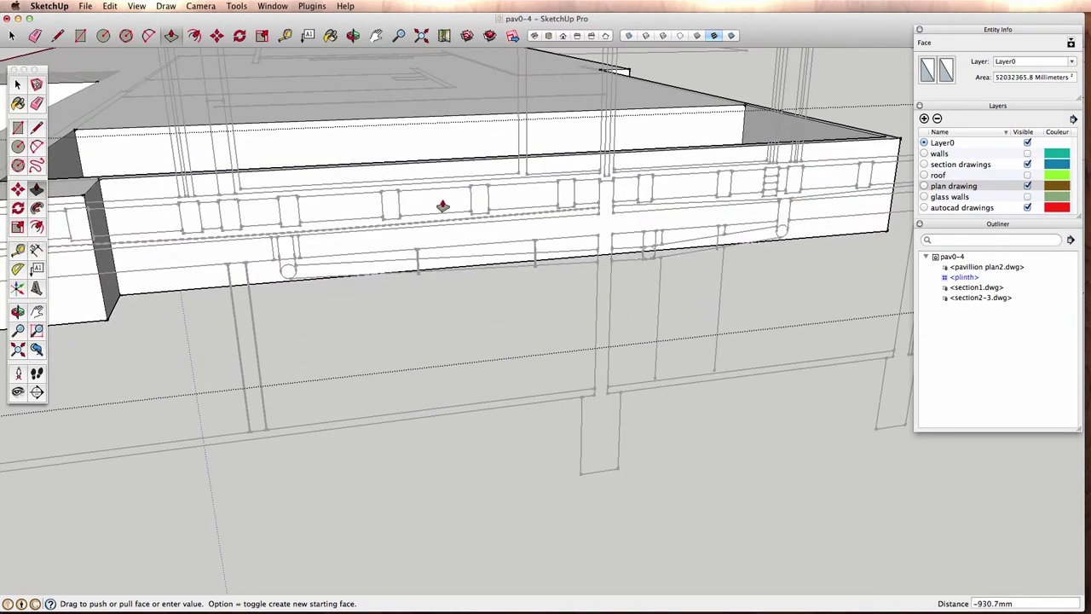
drag(442, 205, 509, 183)
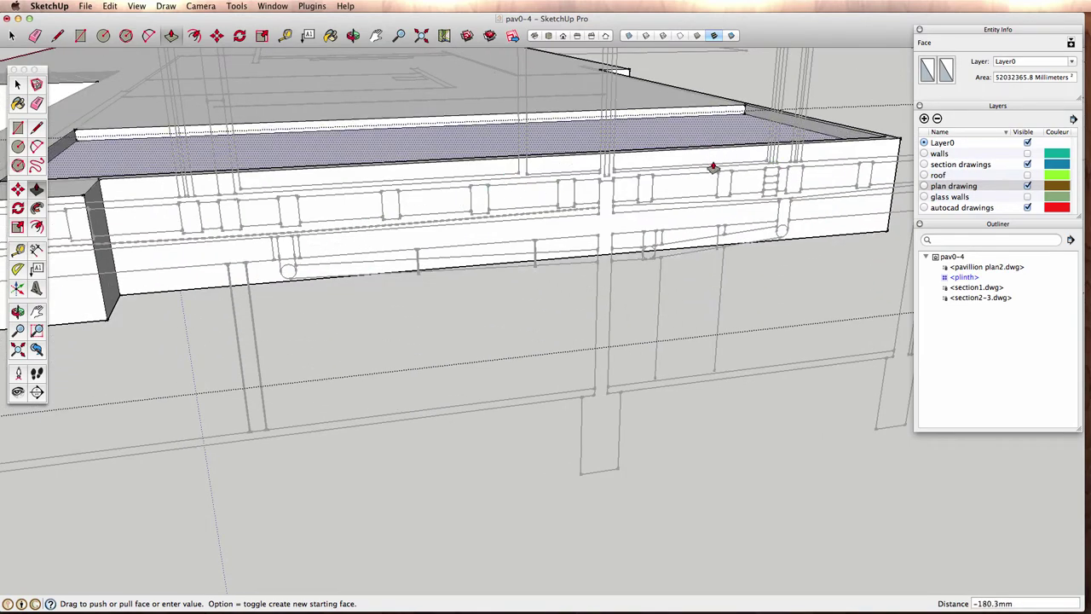
mouse_move(788, 227)
middle_down()
mouse_move(645, 250)
mouse_move(438, 214)
mouse_move(517, 241)
mouse_move(557, 114)
mouse_move(577, 102)
mouse_move(638, 285)
mouse_move(720, 236)
mouse_move(674, 239)
mouse_move(723, 236)
middle_up()
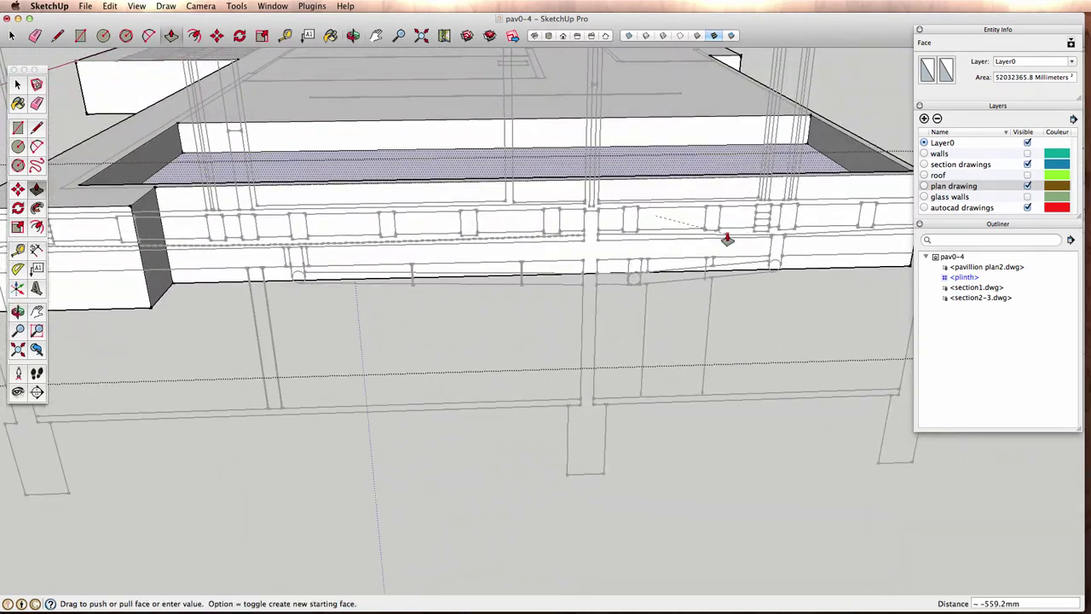
scroll(725, 236, down, 3)
scroll(726, 240, down, 2)
scroll(727, 240, down, 3)
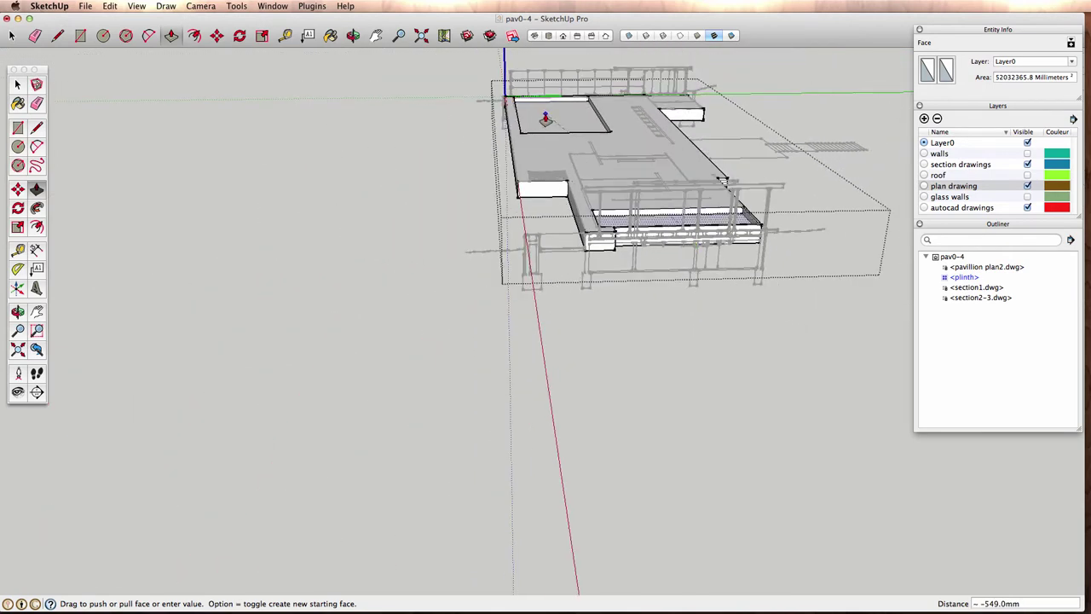
- Leave the plinth group and hide the section drawings layer
key(space)
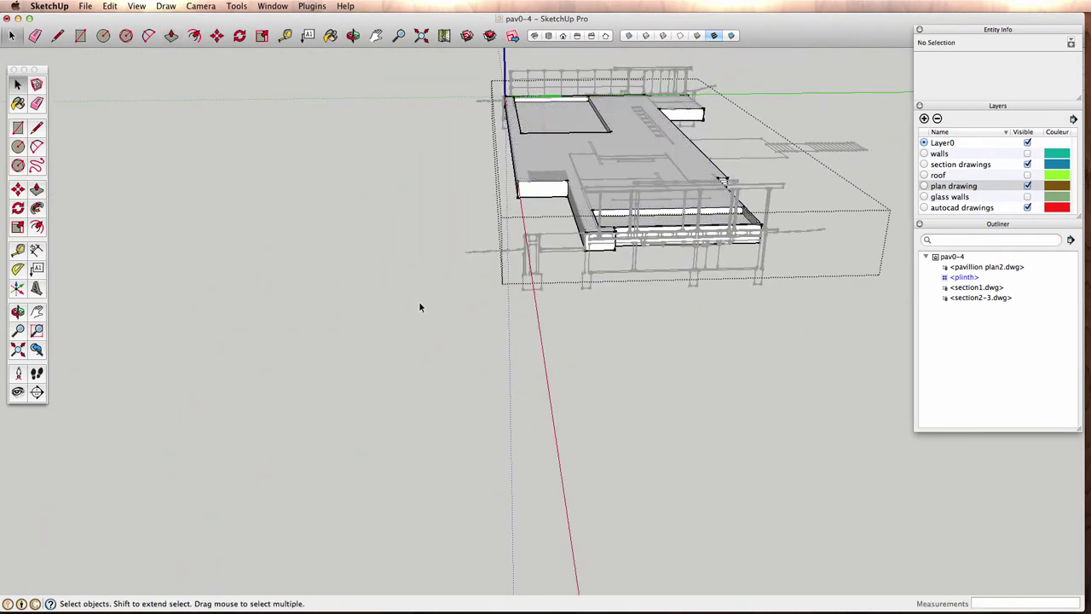
click(418, 301)
mouse_move(473, 201)
middle_down()
mouse_move(504, 222)
mouse_move(521, 217)
middle_up()
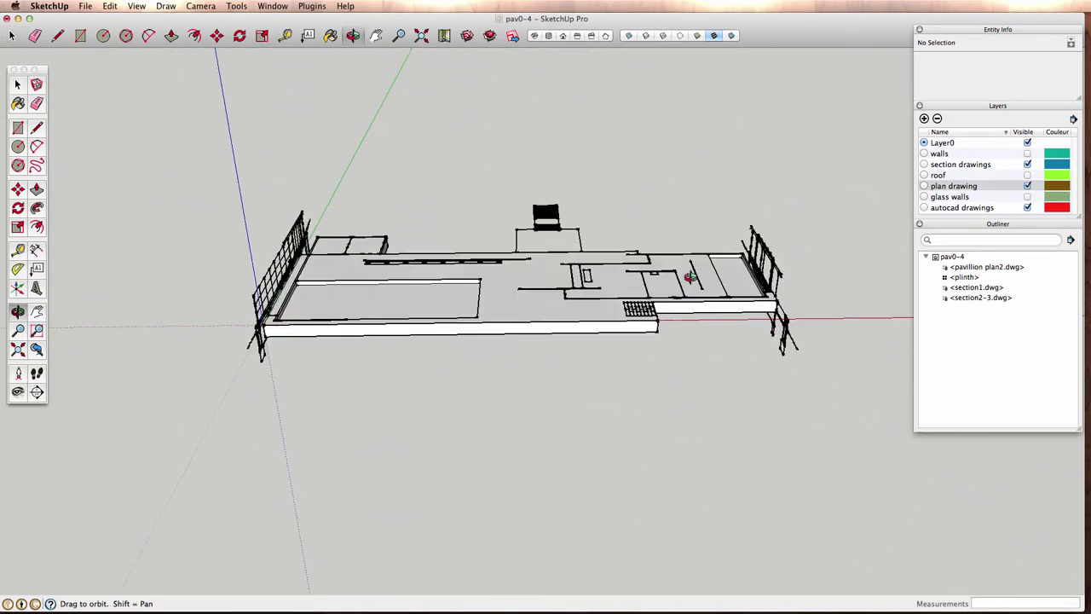
mouse_move(532, 248)
middle_down()
mouse_move(597, 344)
mouse_move(579, 358)
mouse_move(604, 386)
middle_up()
scroll(605, 384, up, 3)
scroll(607, 370, up, 3)
scroll(607, 371, up, 2)
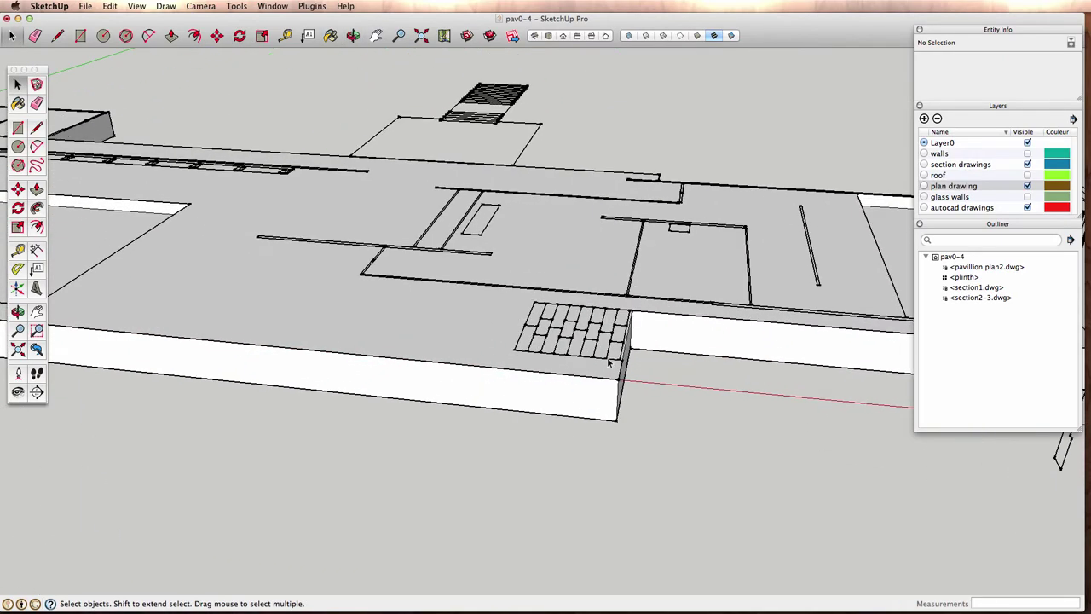
scroll(618, 358, up, 2)
mouse_move(628, 346)
middle_down()
mouse_move(609, 377)
mouse_move(541, 373)
mouse_move(616, 382)
mouse_move(500, 383)
mouse_move(486, 365)
mouse_move(549, 345)
mouse_move(450, 335)
middle_up()
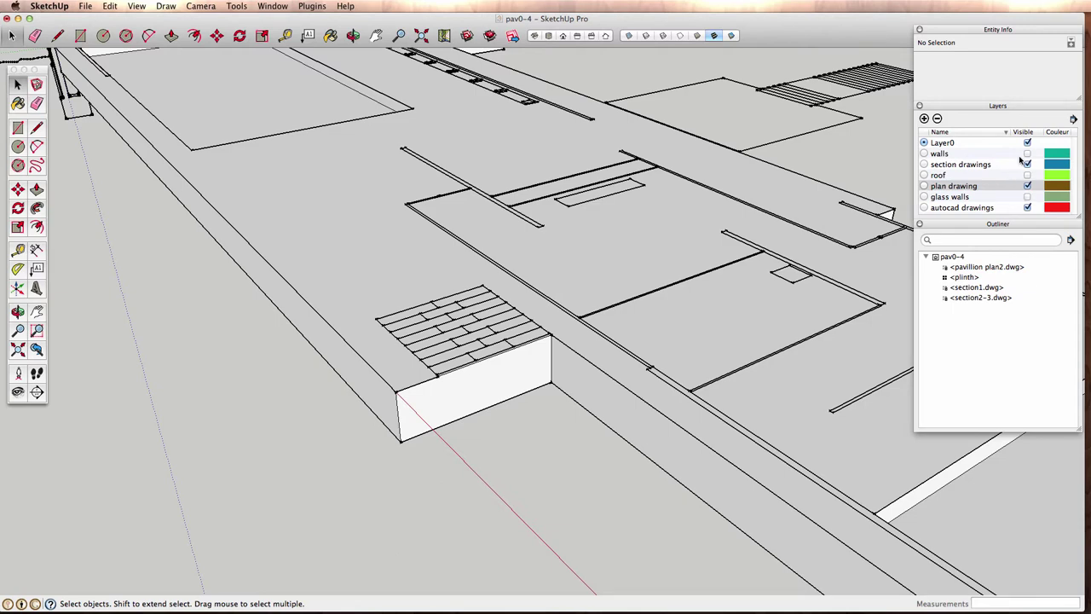
click(1028, 164)
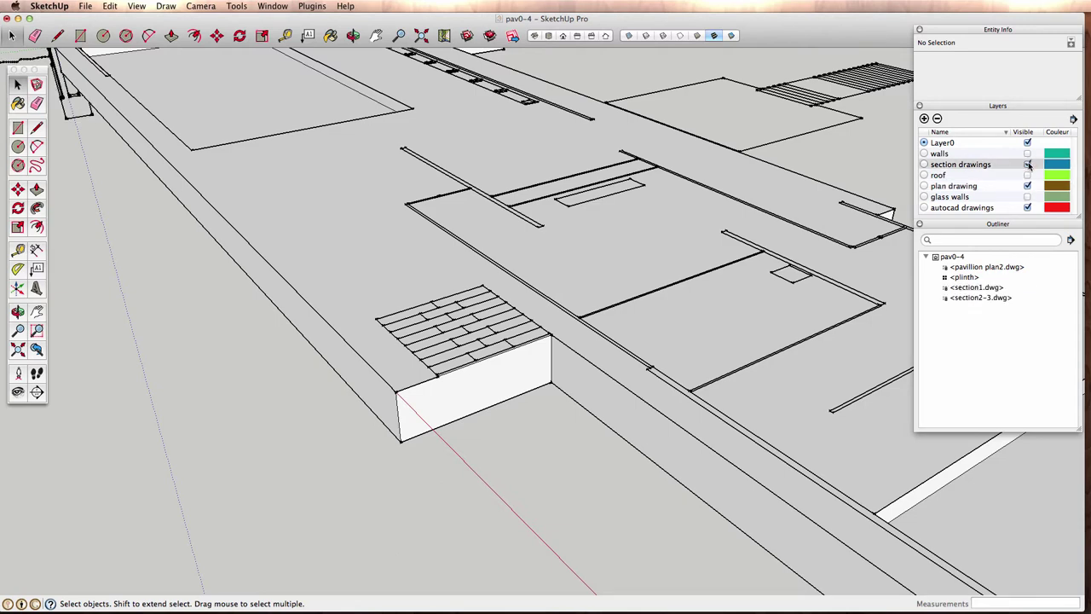
- Open the plinth group from a top-down view of the floor plan
mouse_move(728, 394)
middle_down()
mouse_move(670, 372)
mouse_move(542, 294)
mouse_move(661, 448)
mouse_move(580, 386)
middle_up()
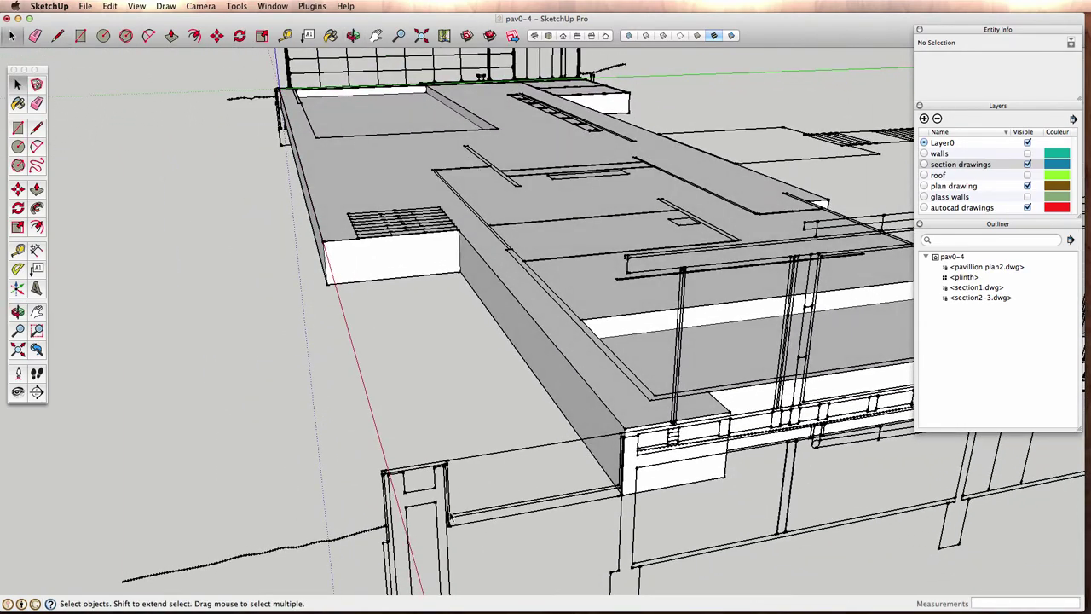
mouse_move(357, 438)
middle_down()
mouse_move(369, 414)
mouse_move(400, 438)
mouse_move(460, 434)
mouse_move(627, 461)
middle_up()
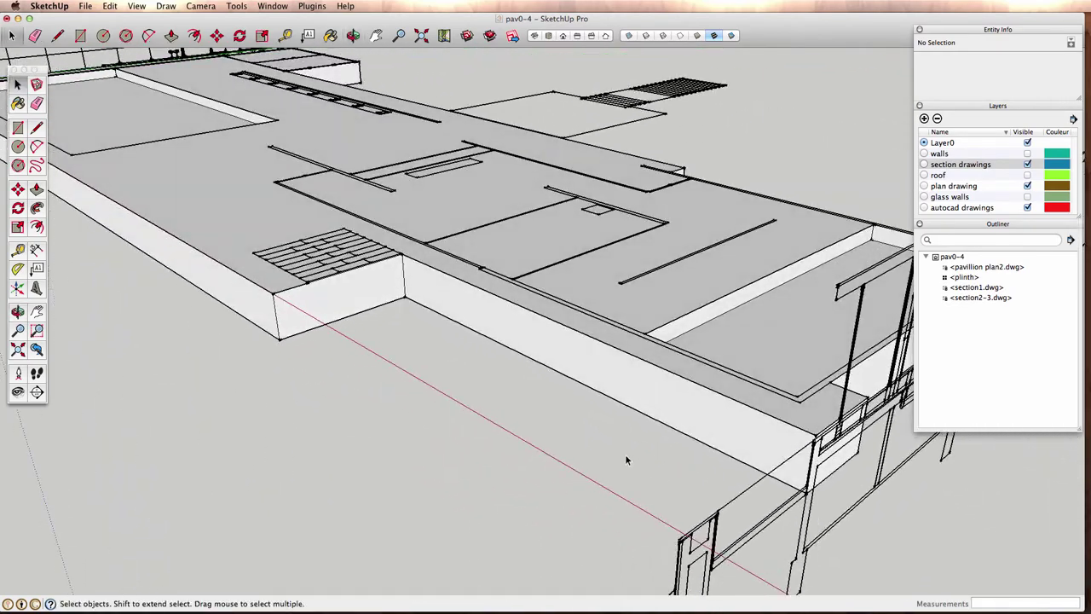
mouse_move(275, 342)
middle_down()
mouse_move(370, 409)
mouse_move(545, 475)
mouse_move(643, 535)
middle_up()
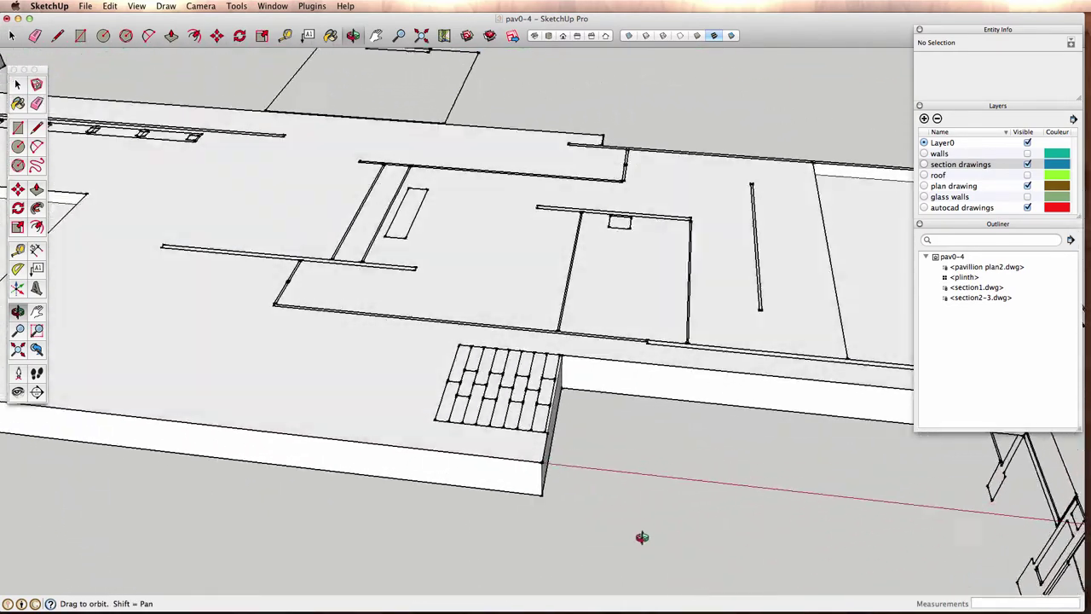
scroll(520, 426, up, 3)
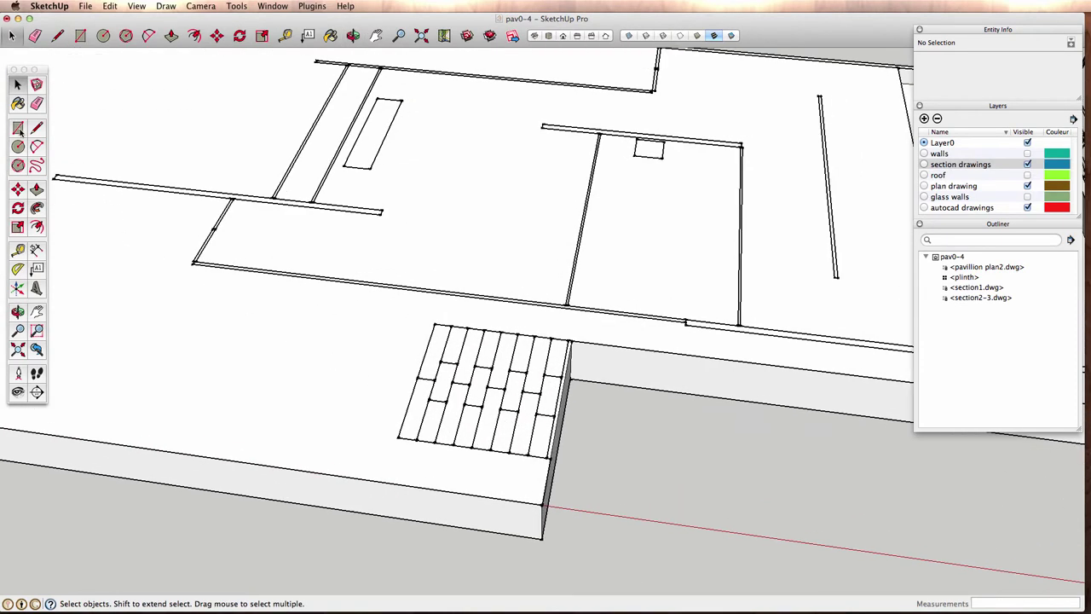
double_click(351, 375)
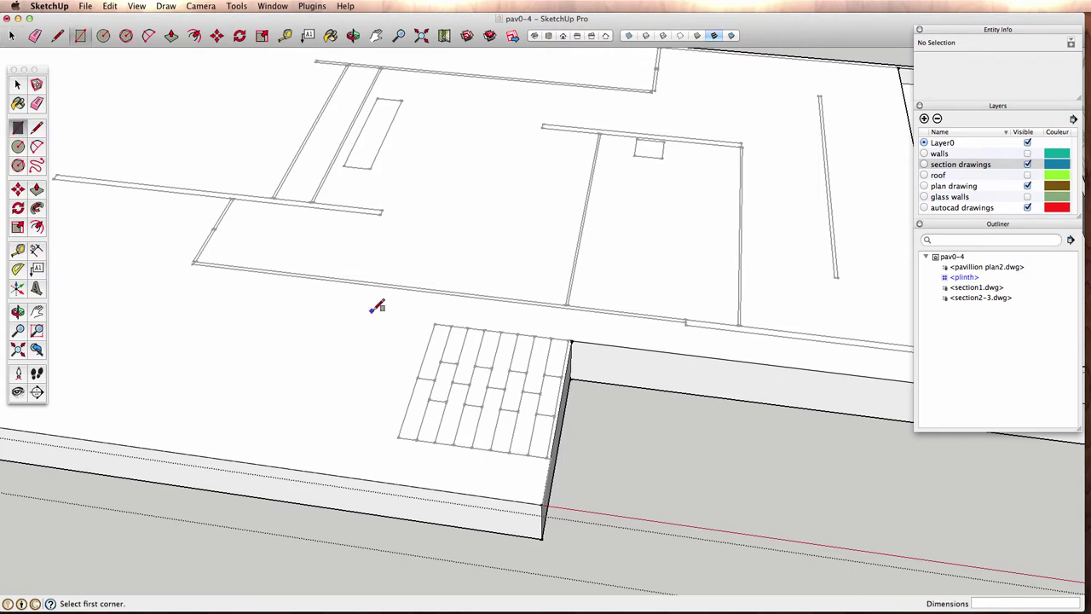
scroll(503, 430, up, 2)
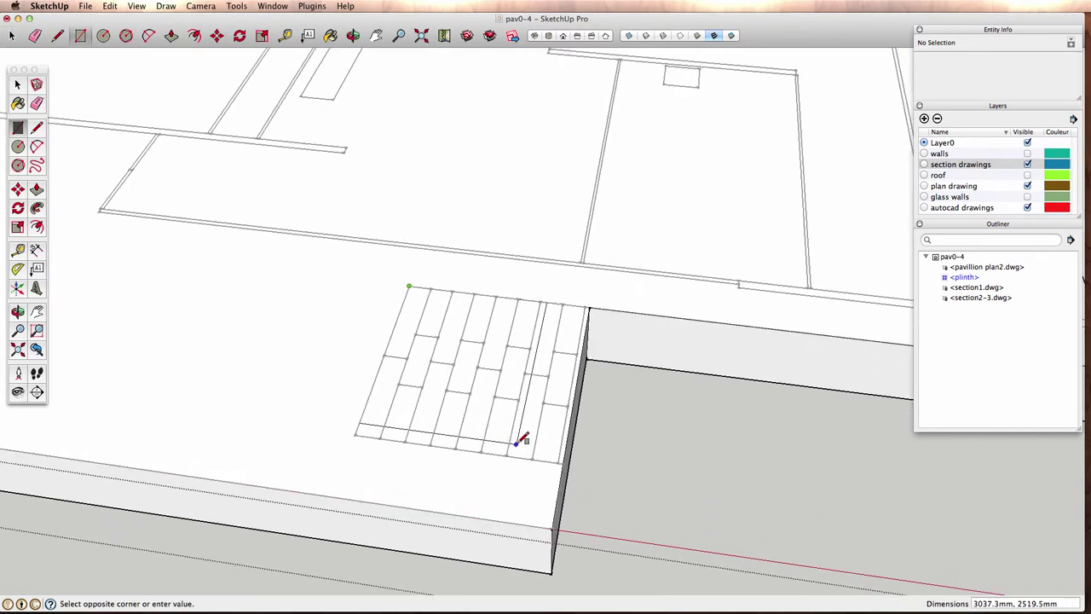
scroll(519, 441, up, 2)
scroll(538, 468, up, 2)
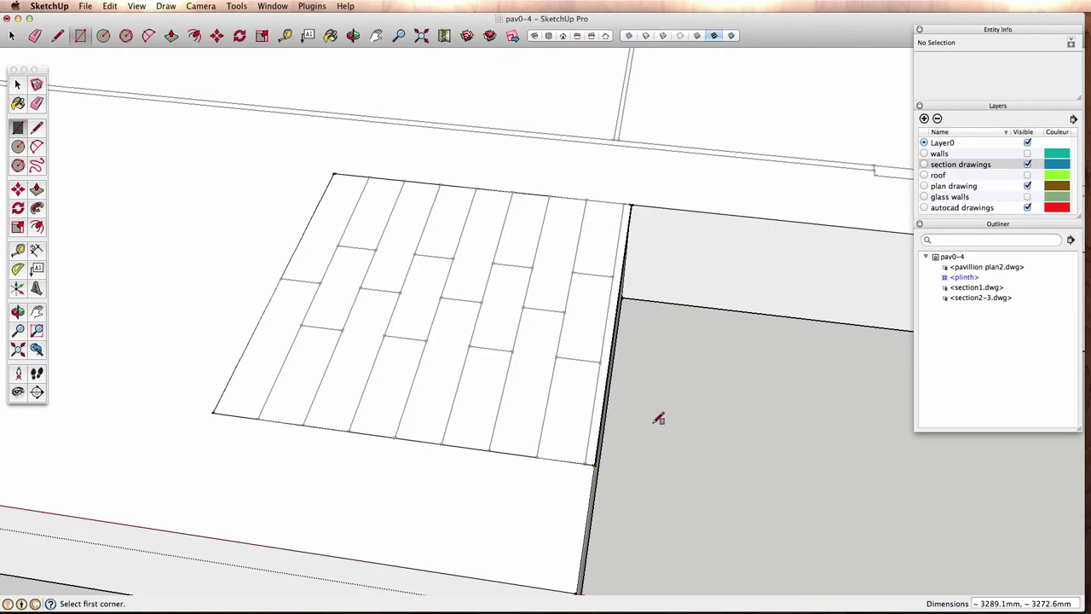
- Select the new rectangle face (about 10741836.1 mm²) covering the entrance stairs
key(space)
click(521, 378)
scroll(770, 489, down, 3)
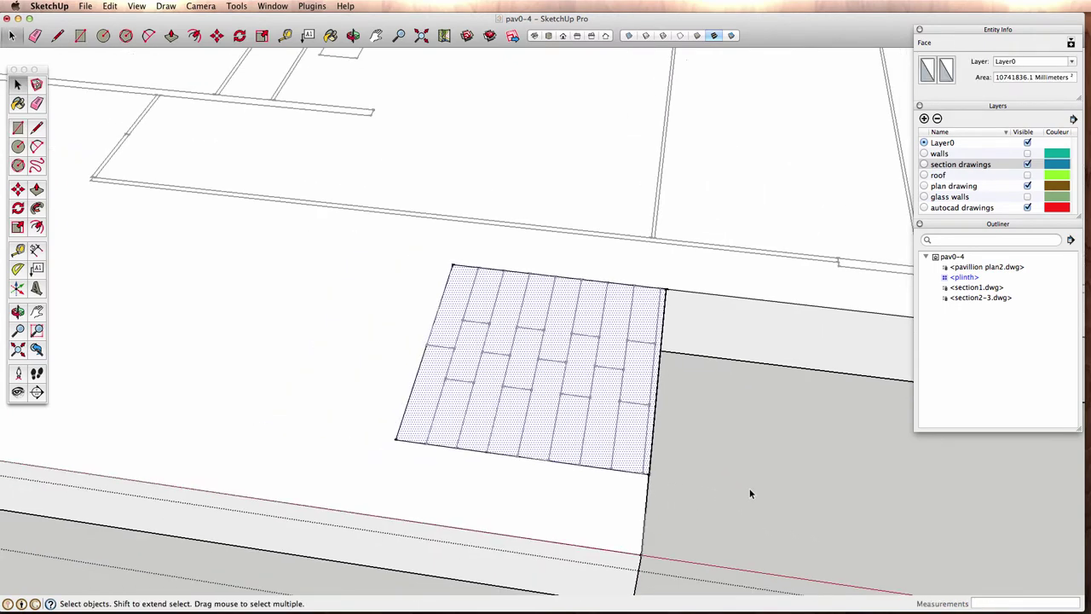
mouse_move(750, 497)
middle_down()
mouse_move(789, 494)
mouse_move(506, 375)
middle_up()
scroll(506, 375, down, 3)
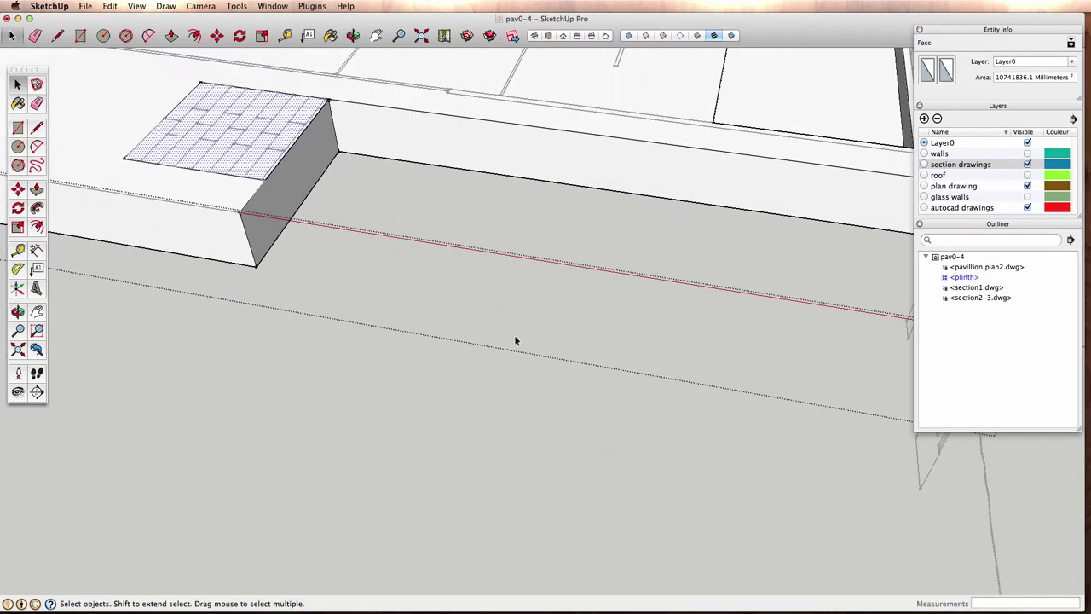
scroll(548, 305, down, 2)
mouse_move(548, 306)
middle_down()
mouse_move(596, 322)
mouse_move(642, 312)
middle_up()
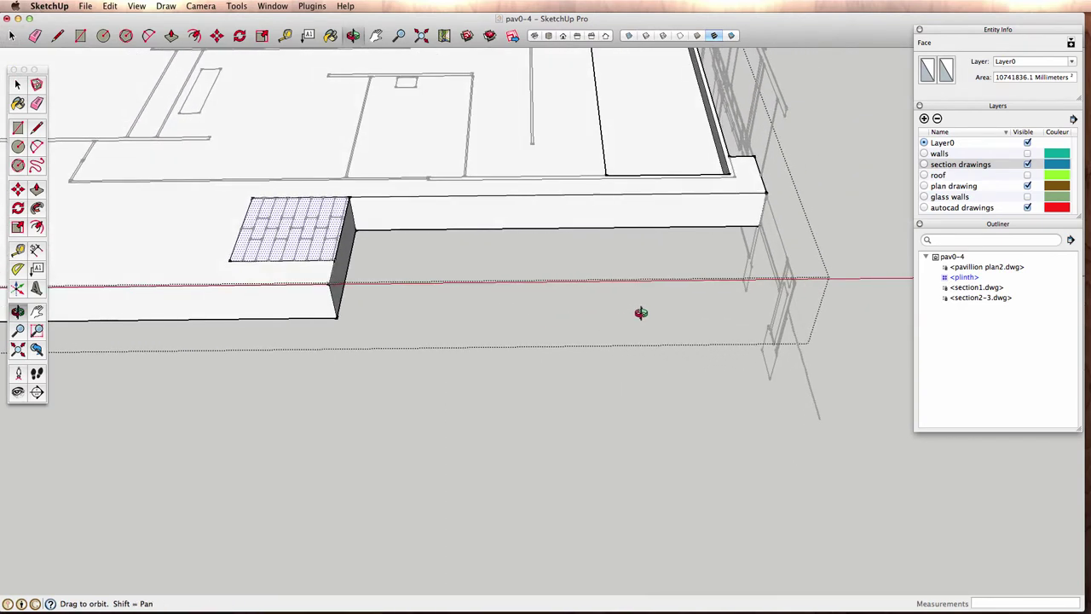
- Try pushing the stair face down with Push/Pull, then undo that attempt
click(37, 190)
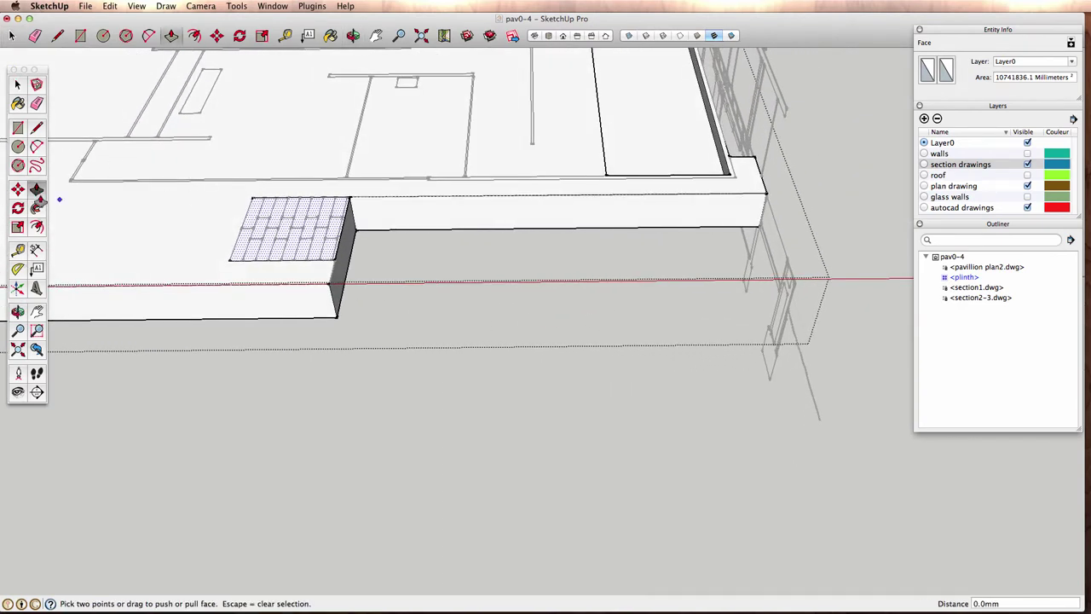
drag(318, 248, 324, 253)
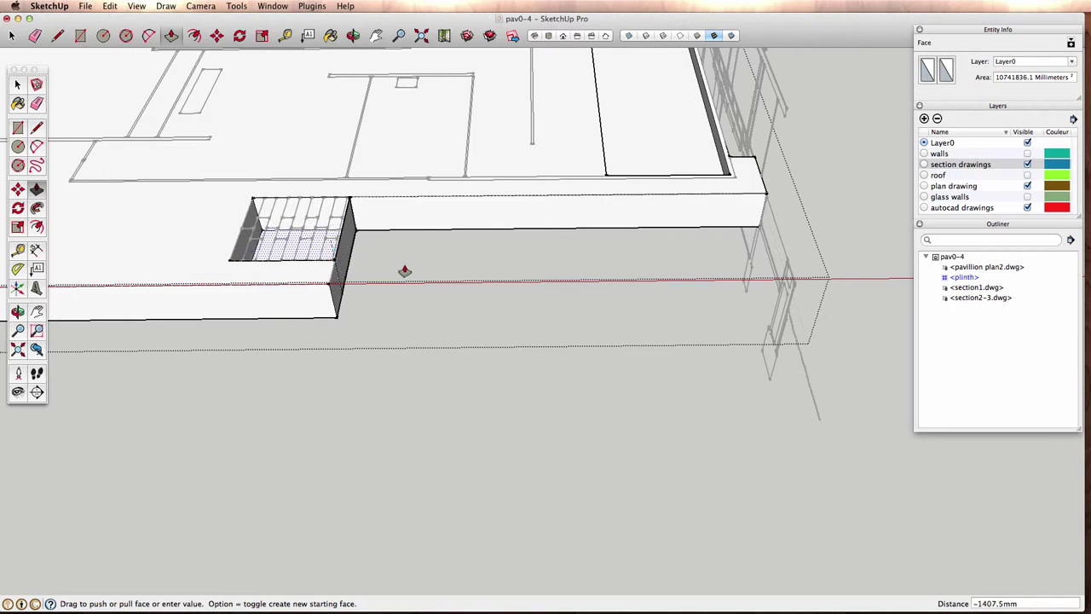
mouse_move(405, 271)
mouse_down()
mouse_move(706, 259)
mouse_move(771, 271)
mouse_up()
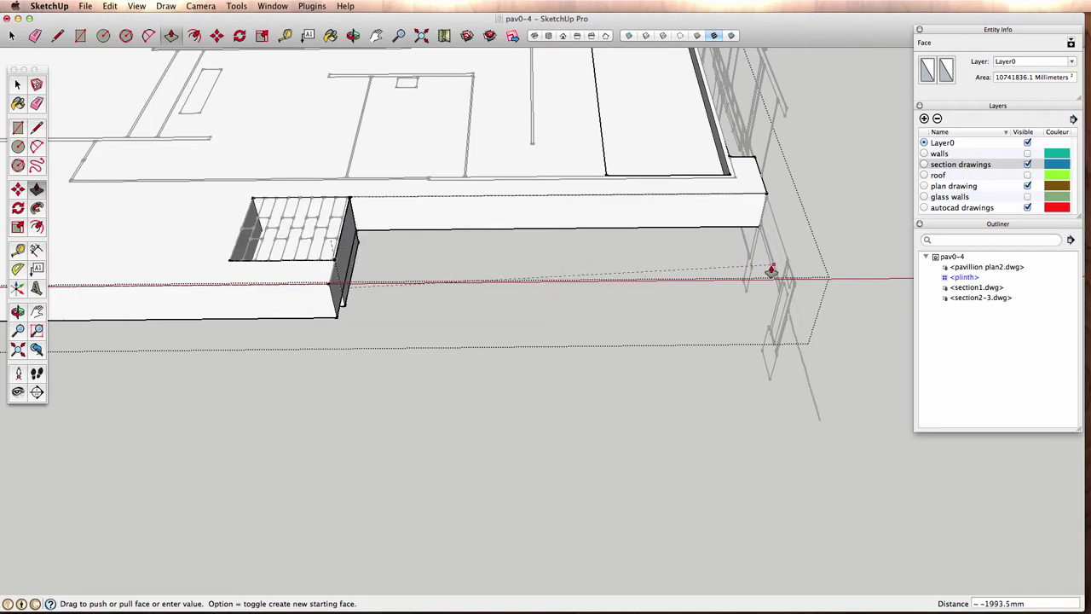
mouse_move(771, 271)
middle_down()
mouse_move(520, 301)
mouse_move(357, 213)
mouse_move(422, 266)
middle_up()
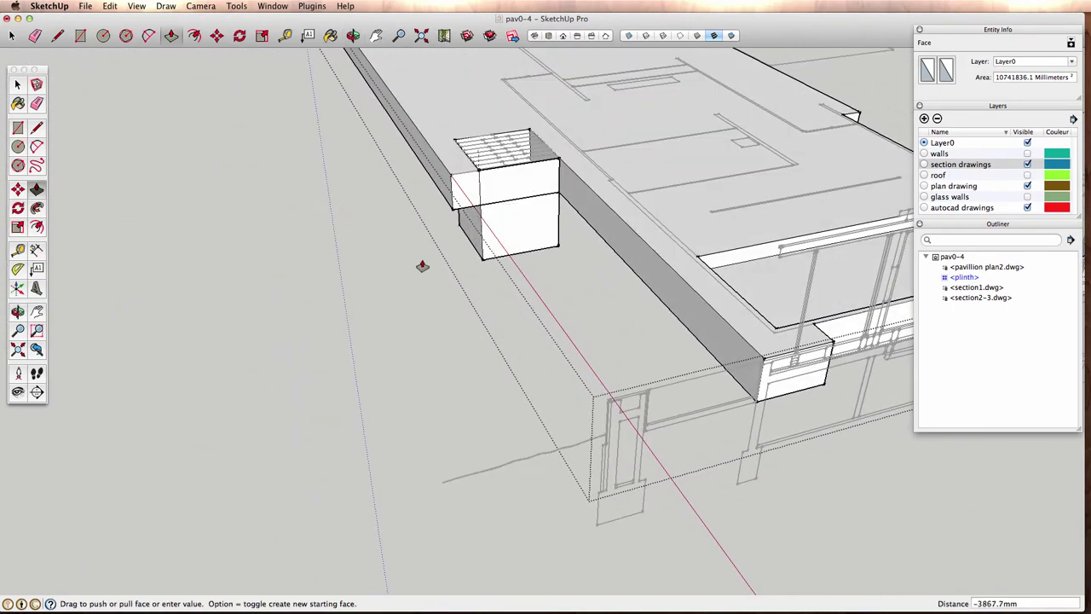
mouse_move(689, 443)
middle_down()
mouse_move(546, 360)
mouse_move(674, 465)
middle_up()
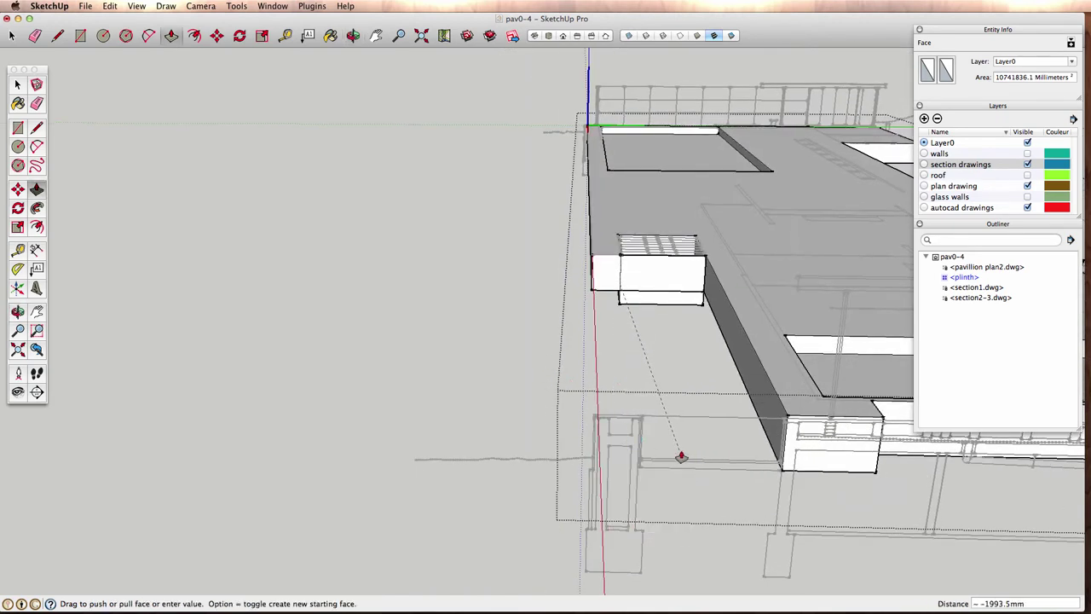
mouse_move(681, 457)
mouse_down()
mouse_move(653, 282)
mouse_move(661, 208)
mouse_up()
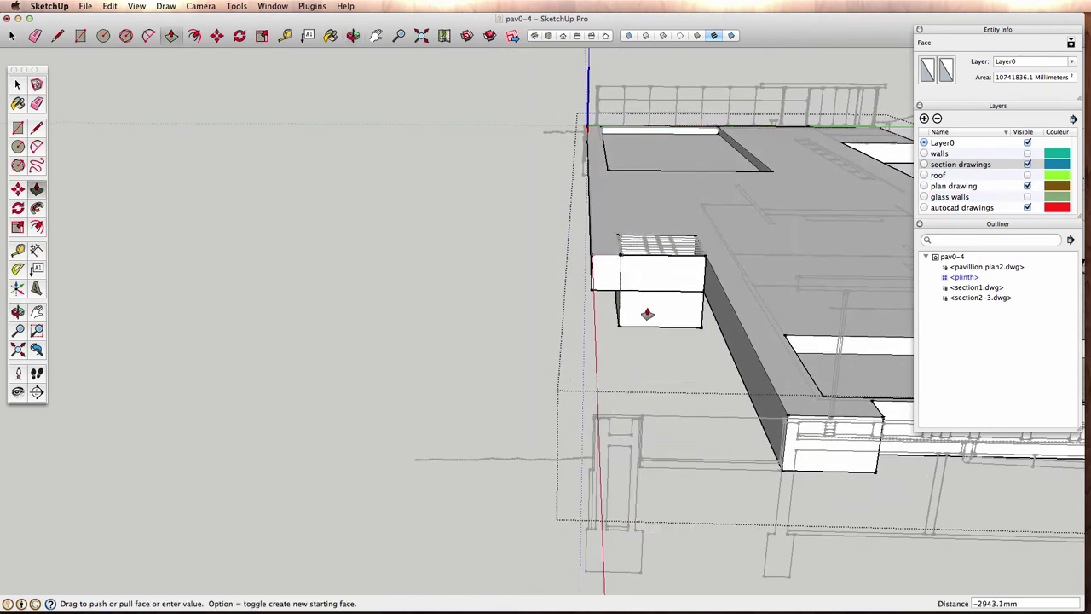
click(648, 344)
key(super+z)
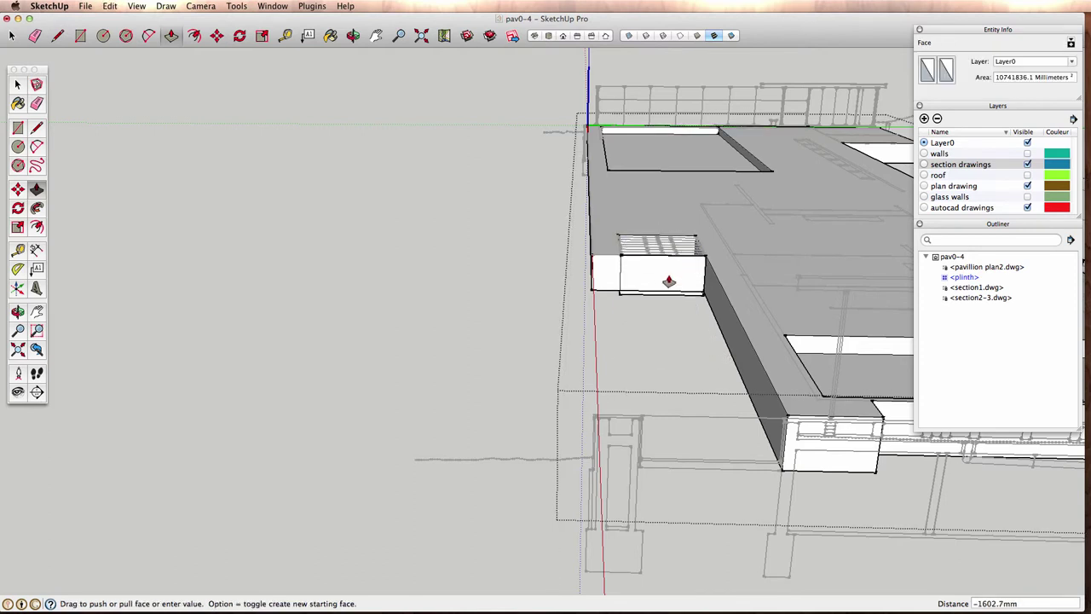
- Push the stair face about 1195.1 mm down to form the sunken stairwell
mouse_move(669, 281)
mouse_down()
mouse_move(664, 451)
mouse_move(685, 460)
mouse_up()
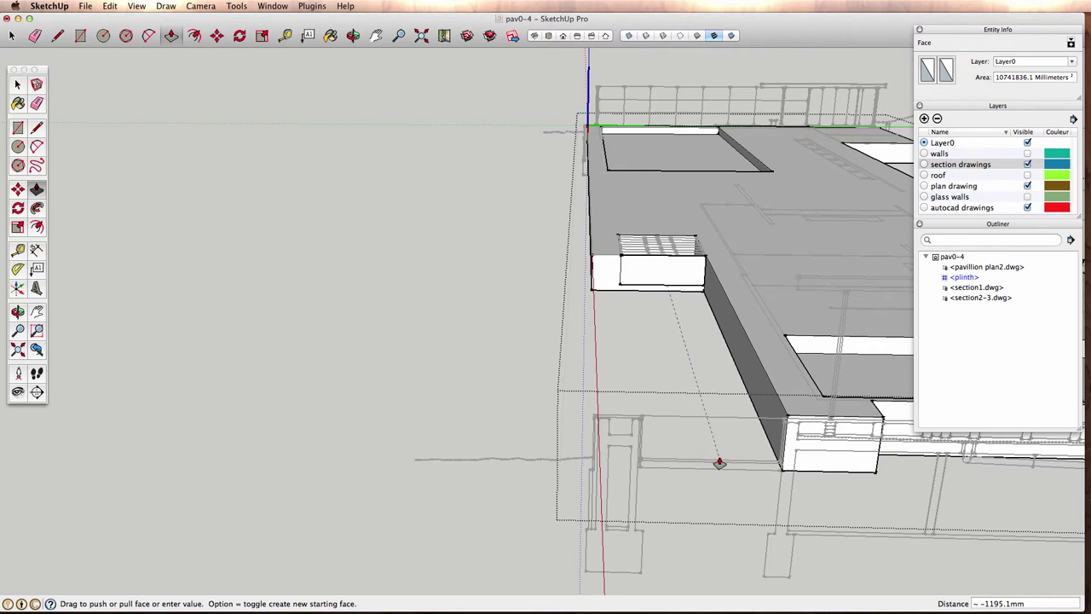
middle_drag(719, 463, 674, 347)
drag(673, 346, 695, 320)
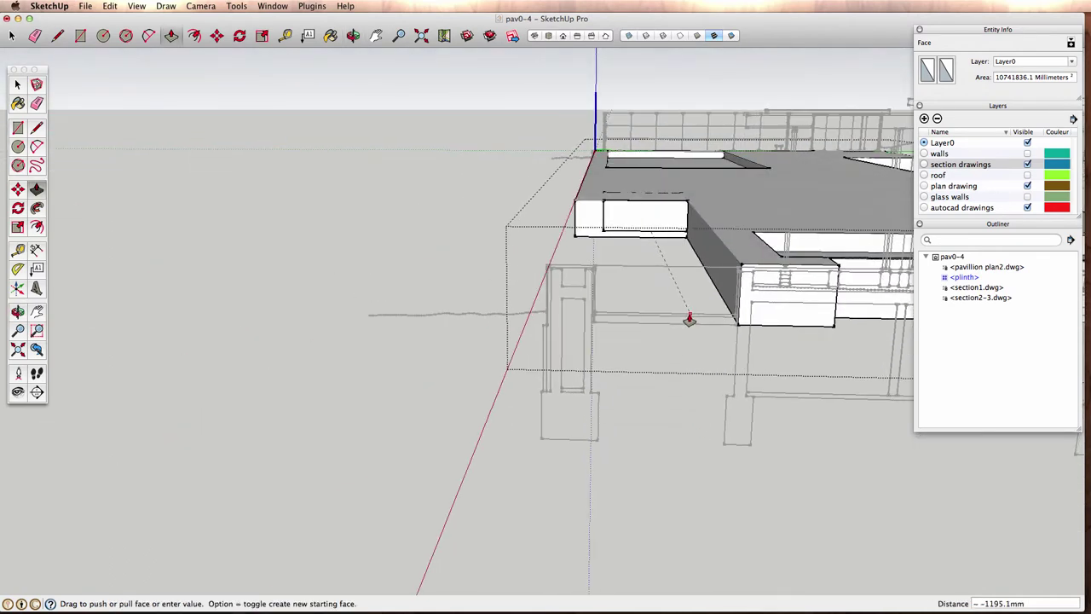
click(690, 320)
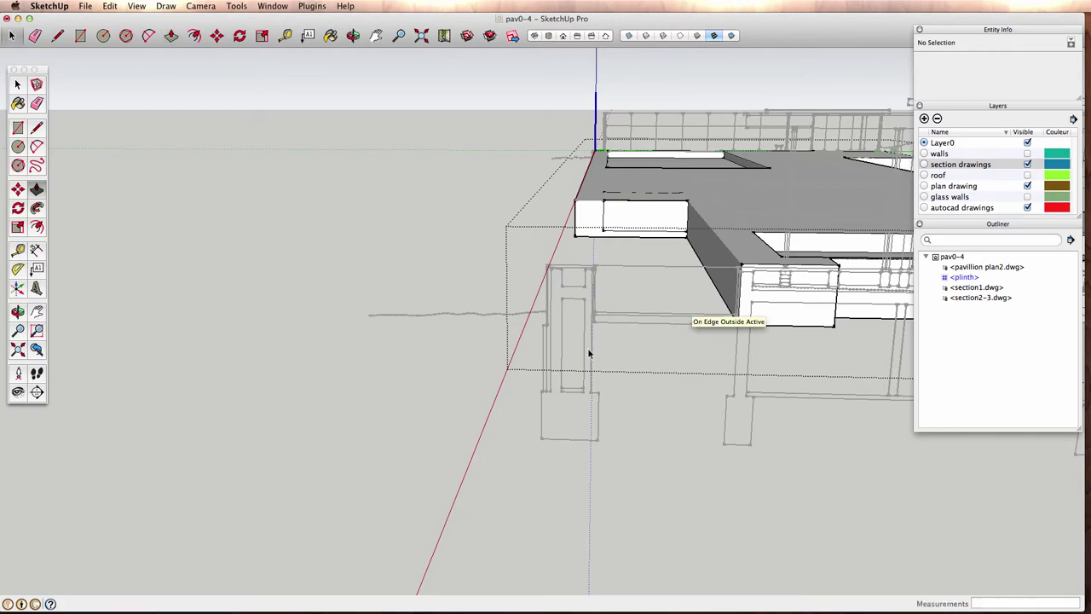
mouse_move(395, 368)
middle_down()
mouse_move(404, 390)
mouse_move(531, 487)
mouse_move(634, 353)
mouse_move(487, 373)
mouse_move(536, 360)
mouse_move(555, 377)
middle_up()
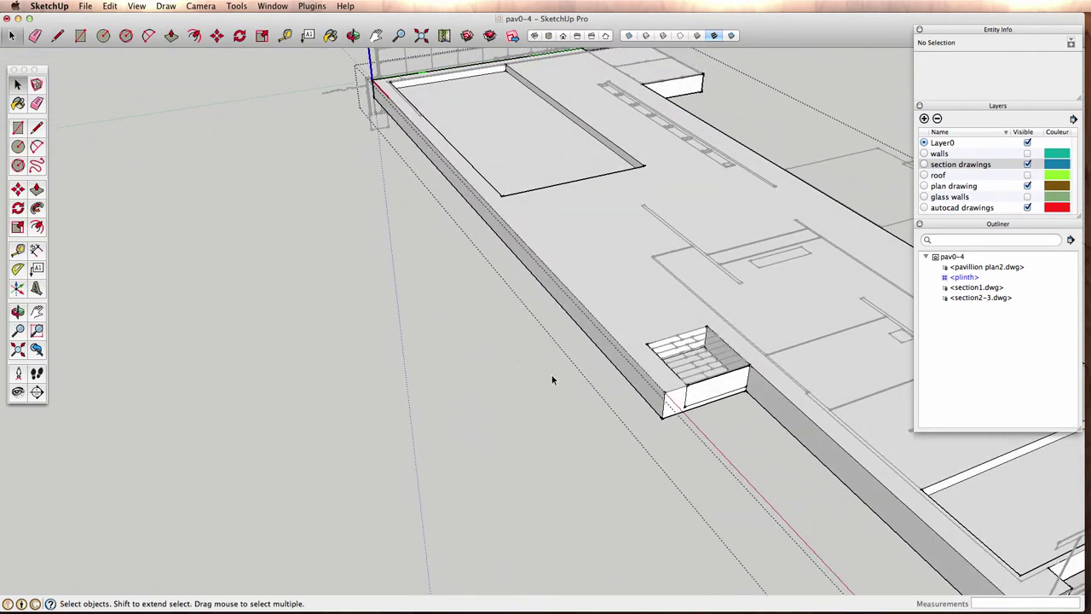
- Delete the entrance recess's front face to open it up
scroll(757, 407, up, 3)
click(753, 397)
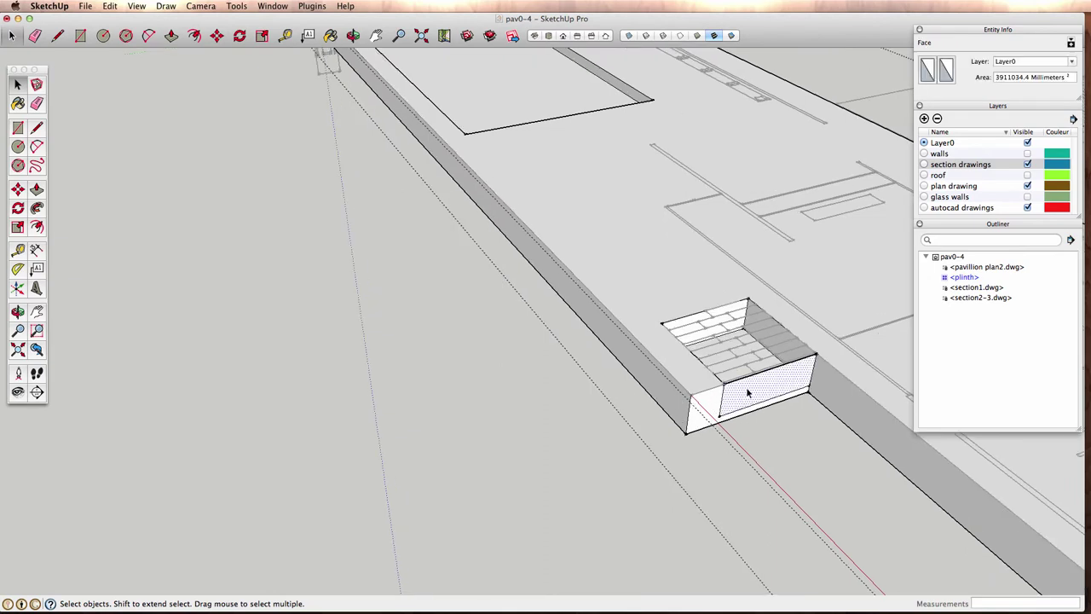
key(Delete)
click(743, 383)
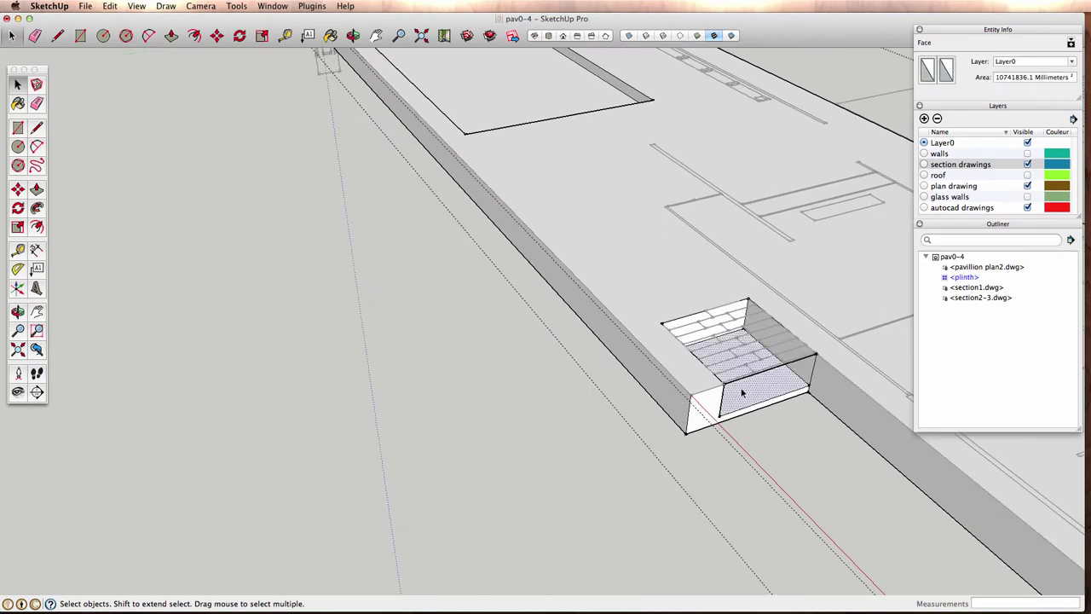
mouse_move(632, 421)
middle_down()
mouse_move(477, 418)
mouse_move(687, 331)
middle_up()
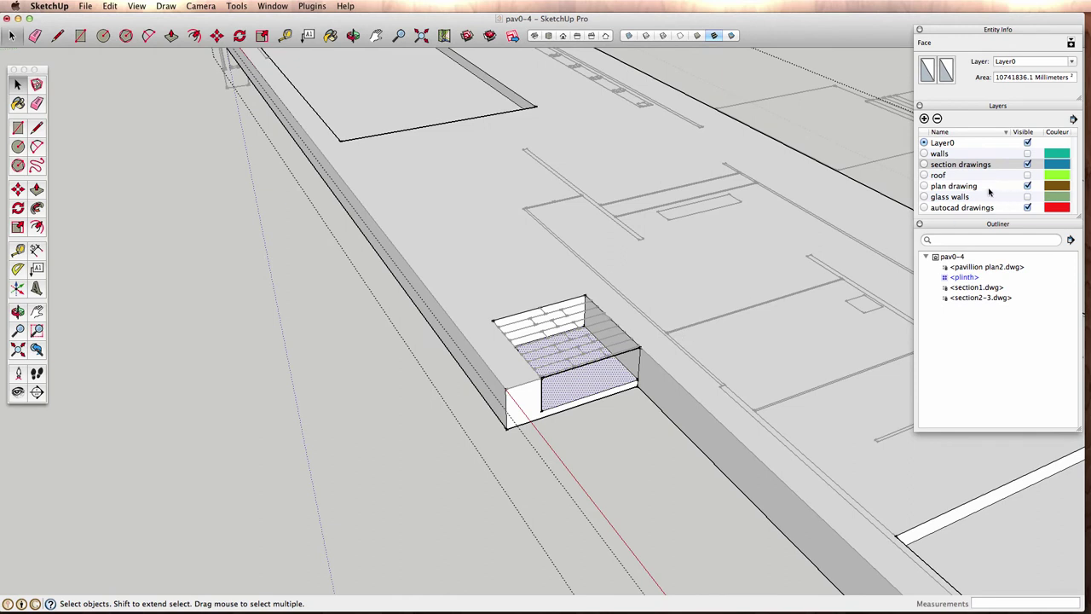
- Hide the autocad drawings layer and inspect the entrance recess
click(1027, 208)
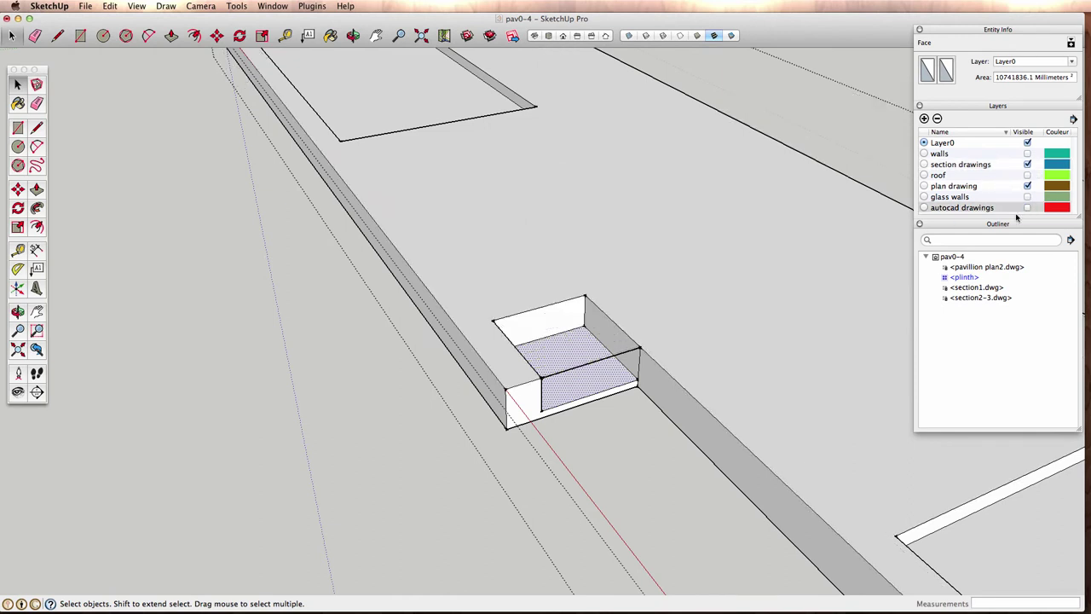
scroll(551, 401, up, 2)
scroll(573, 364, up, 2)
scroll(592, 355, up, 2)
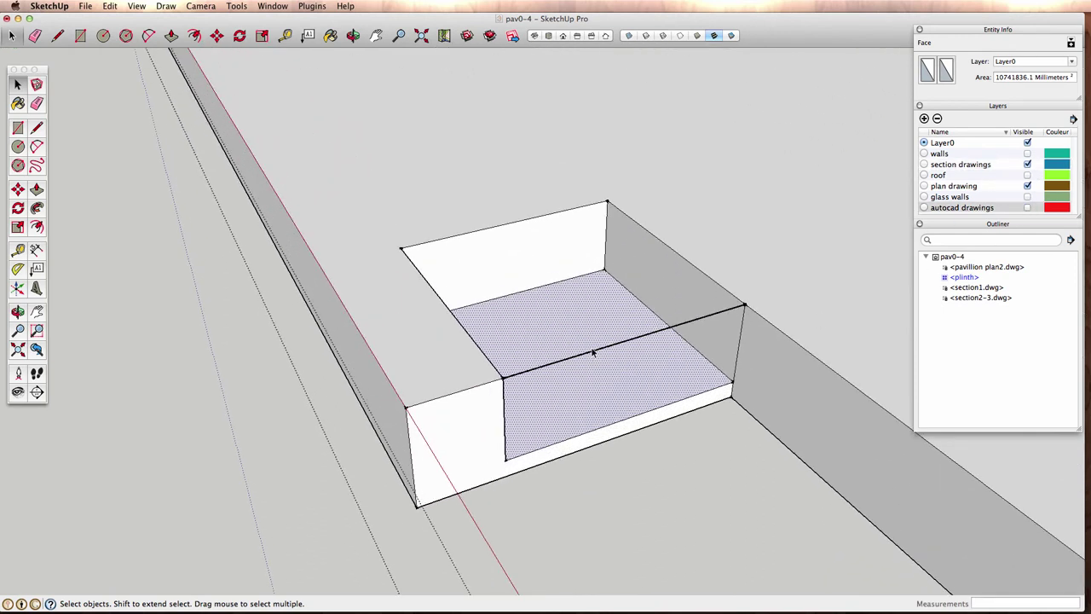
click(550, 517)
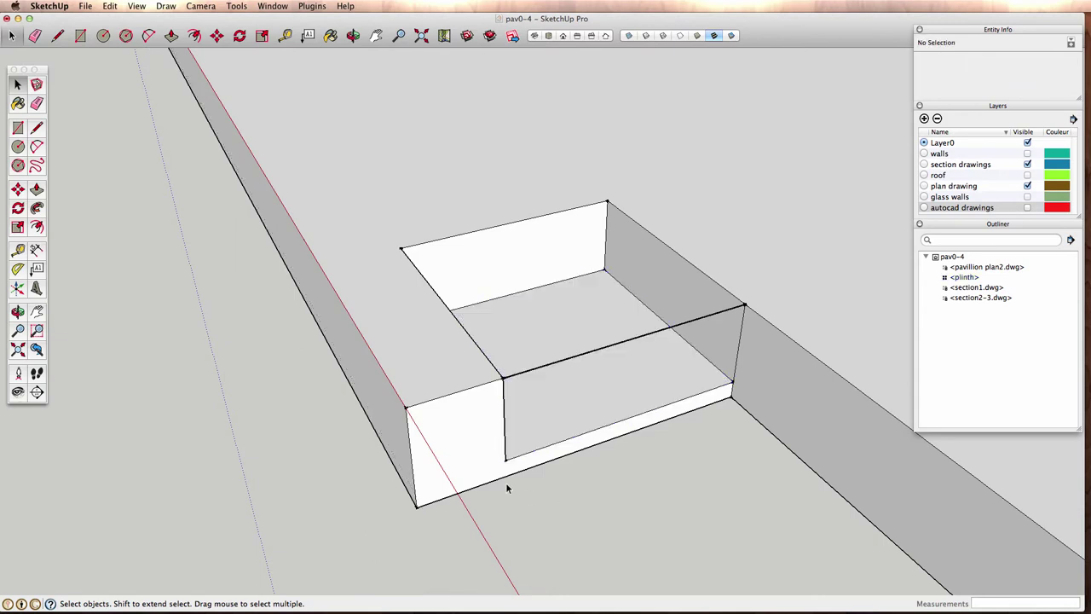
scroll(603, 421, down, 3)
scroll(600, 424, down, 3)
mouse_move(600, 425)
middle_down()
mouse_move(495, 406)
mouse_move(568, 406)
mouse_move(468, 451)
mouse_move(476, 478)
middle_up()
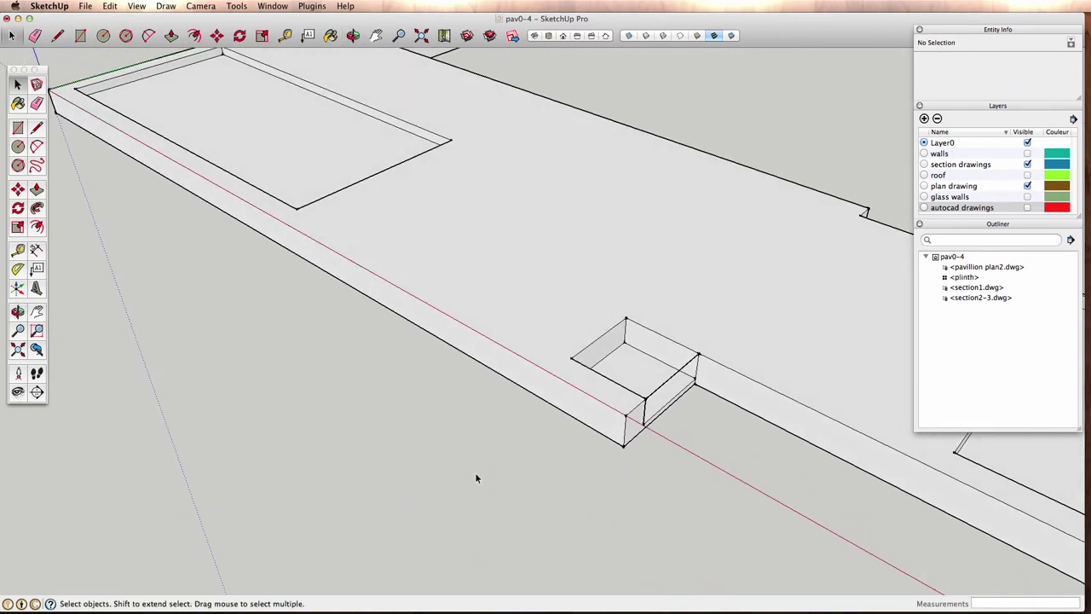
mouse_move(605, 388)
middle_down()
mouse_move(616, 348)
mouse_move(597, 356)
mouse_move(617, 337)
mouse_move(602, 323)
mouse_move(596, 336)
middle_up()
scroll(617, 339, up, 2)
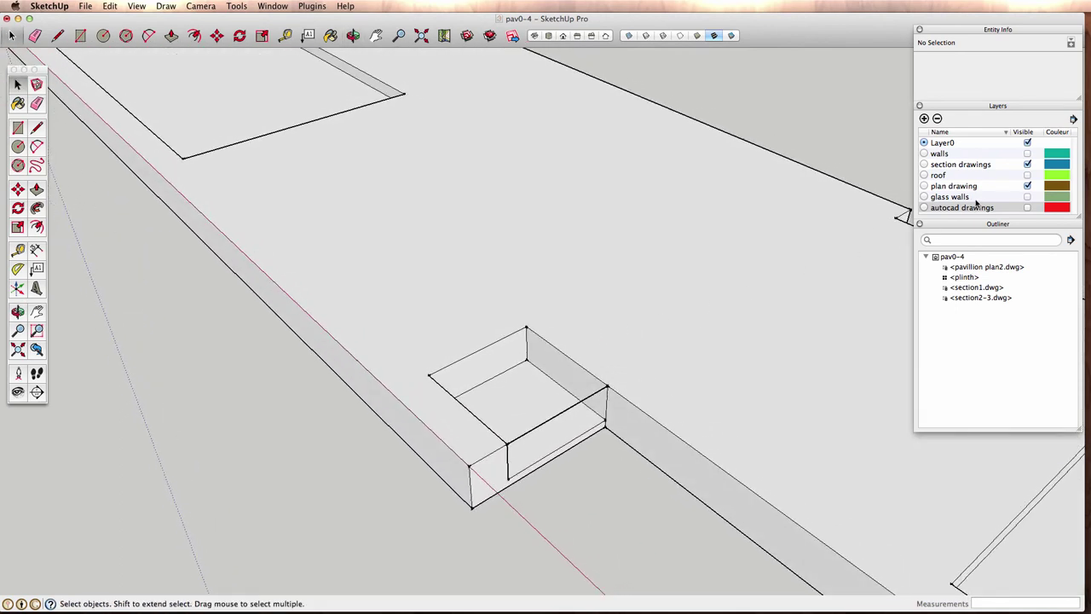
- Toggle the autocad drawings layer, leaving it hidden to show the bare plinth
click(1027, 207)
click(1027, 207)
click(1027, 207)
mouse_move(549, 412)
middle_down()
mouse_move(438, 440)
mouse_move(554, 434)
mouse_move(591, 459)
mouse_move(584, 446)
mouse_move(553, 455)
mouse_move(571, 422)
mouse_move(602, 423)
middle_up()
scroll(548, 420, down, 3)
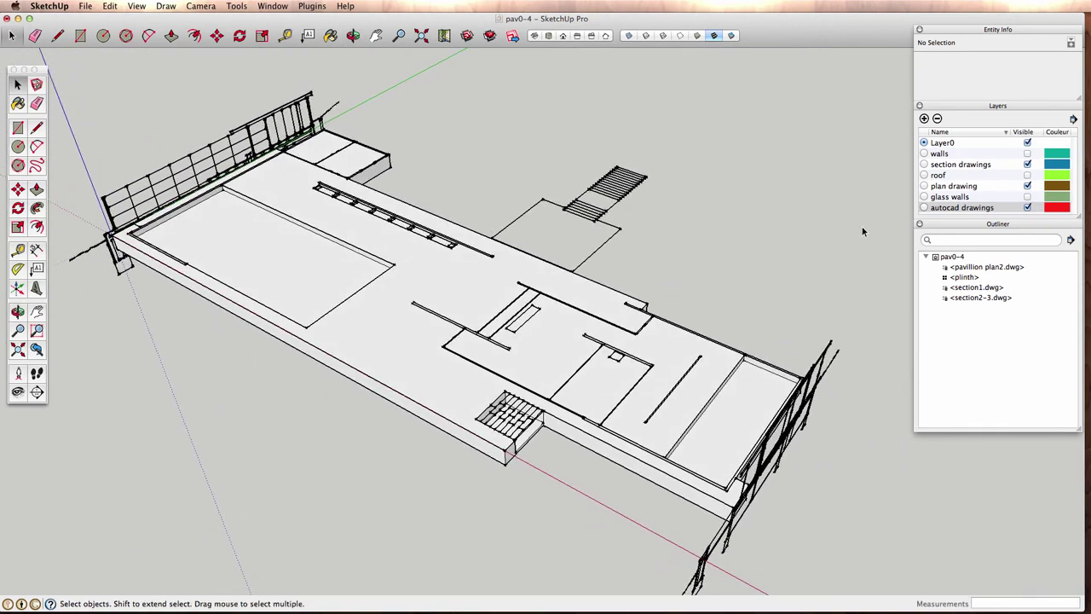
click(1026, 208)
mouse_move(611, 324)
middle_down()
mouse_move(555, 383)
mouse_move(494, 288)
mouse_move(480, 231)
mouse_move(567, 205)
mouse_move(604, 231)
mouse_move(616, 282)
mouse_move(606, 321)
mouse_move(546, 347)
mouse_move(293, 358)
mouse_move(525, 360)
mouse_move(529, 395)
mouse_move(499, 316)
mouse_move(747, 341)
mouse_move(404, 387)
mouse_move(537, 441)
middle_up()
- Inside the plinth component, delete the stray edge across the top of the entrance recess
scroll(554, 384, up, 3)
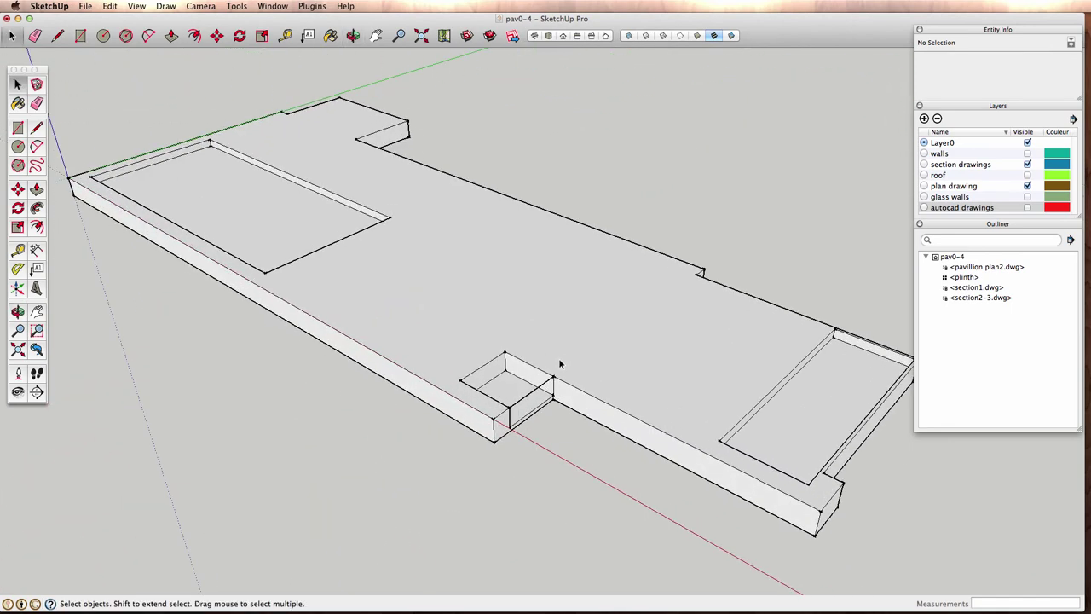
scroll(548, 353, up, 3)
click(549, 345)
double_click(537, 416)
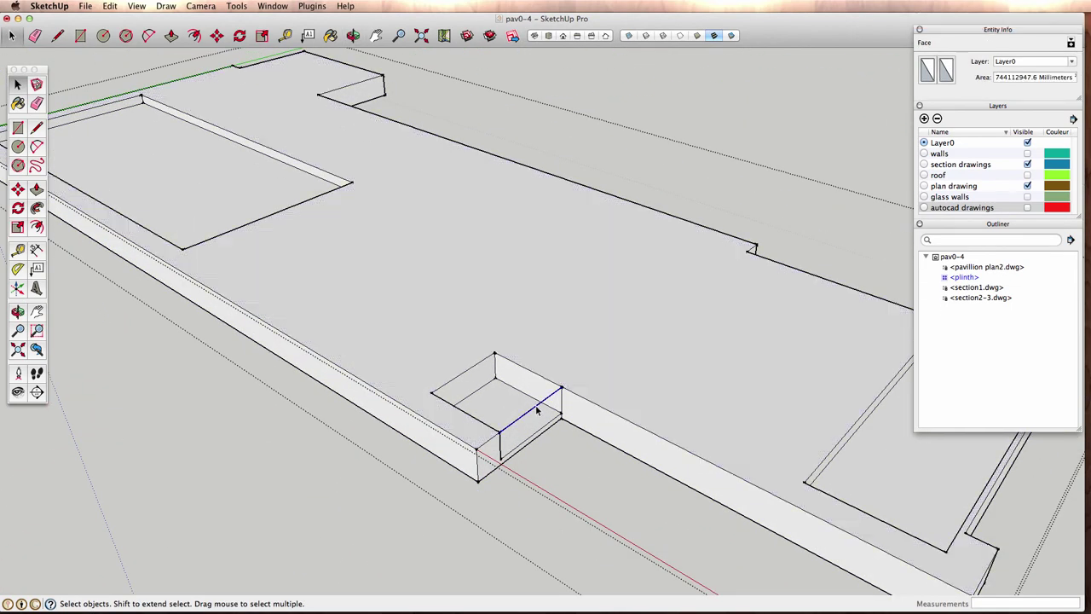
key(Escape)
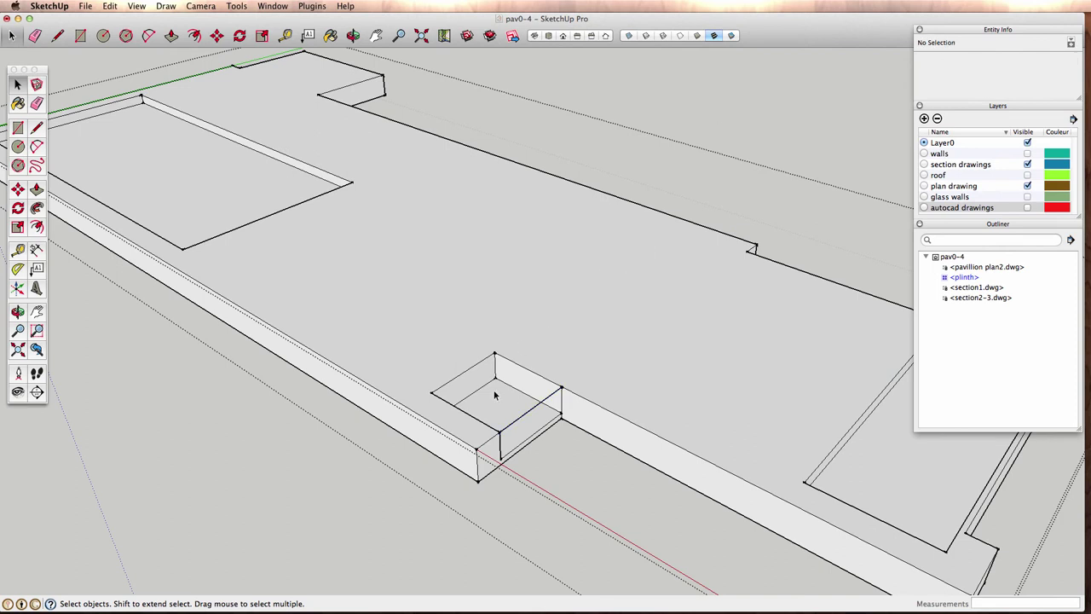
scroll(518, 416, up, 2)
scroll(524, 417, up, 2)
click(526, 418)
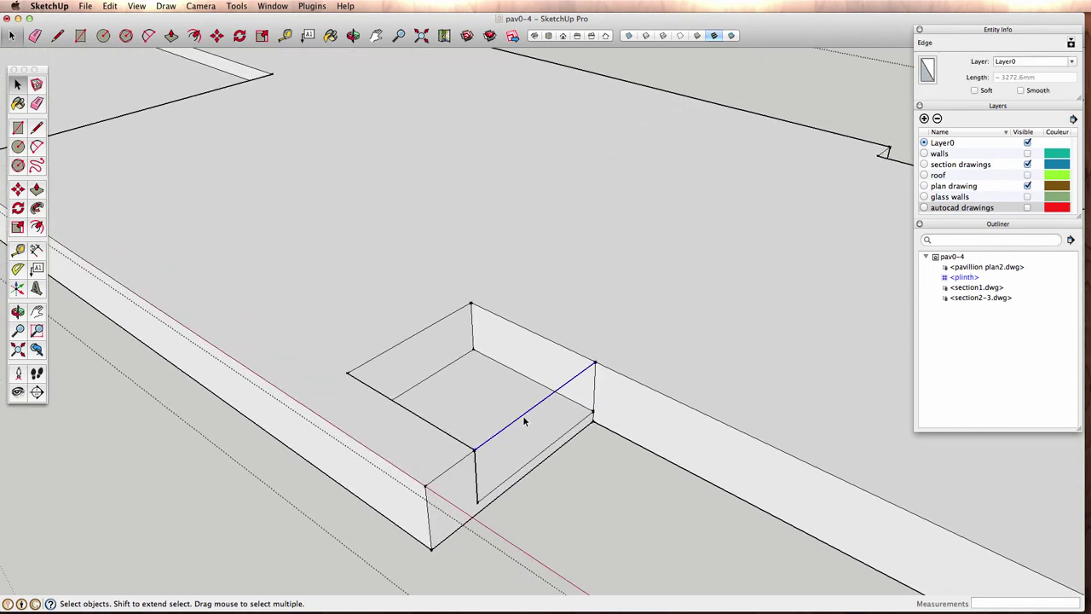
key(Escape)
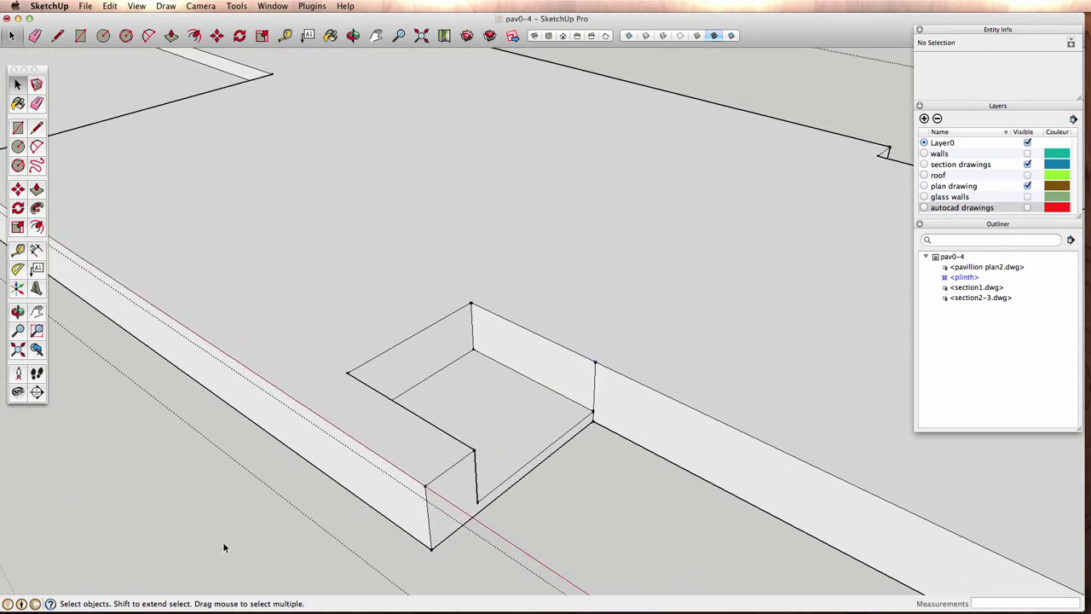
- Re-enter the plinth component and delete the stray vertical edge on the recess wall
scroll(257, 483, down, 2)
scroll(257, 482, down, 3)
scroll(329, 470, down, 1)
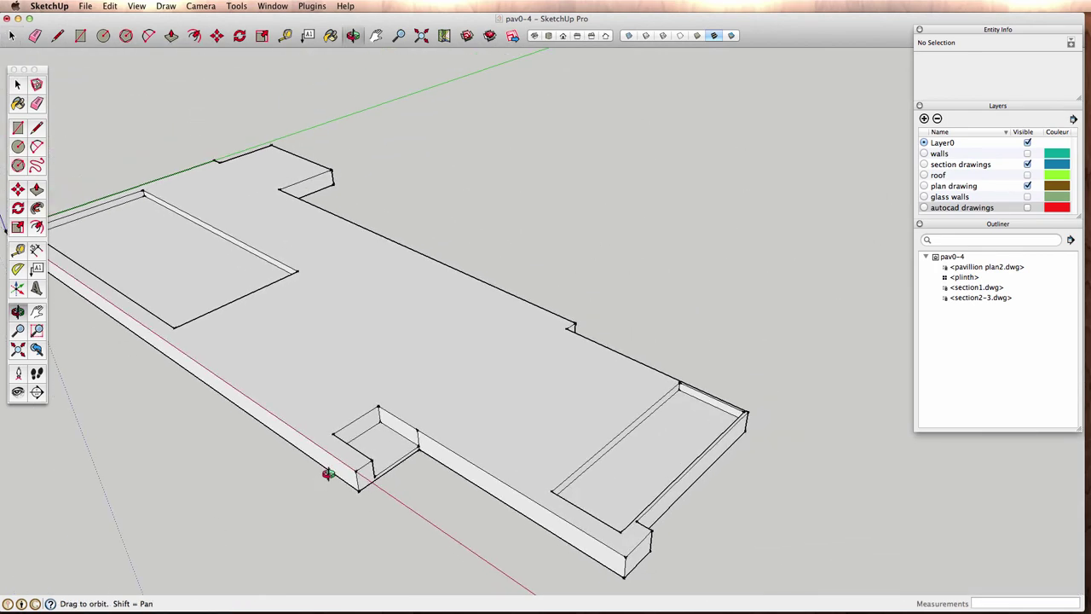
scroll(464, 473, down, 2)
scroll(516, 460, up, 3)
scroll(519, 455, up, 3)
scroll(519, 455, up, 2)
click(510, 451)
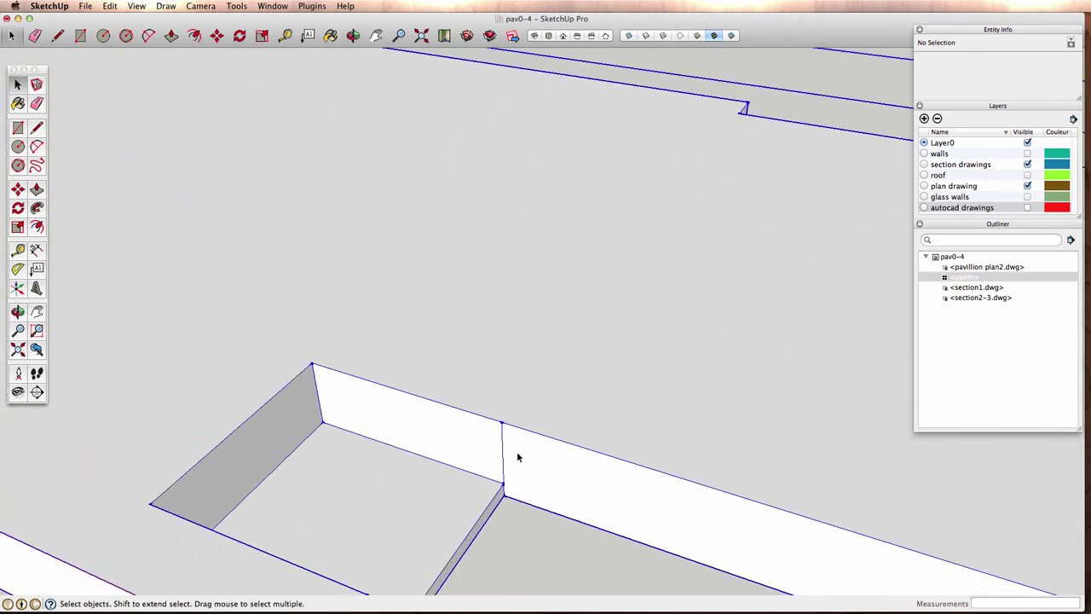
double_click(509, 452)
click(502, 467)
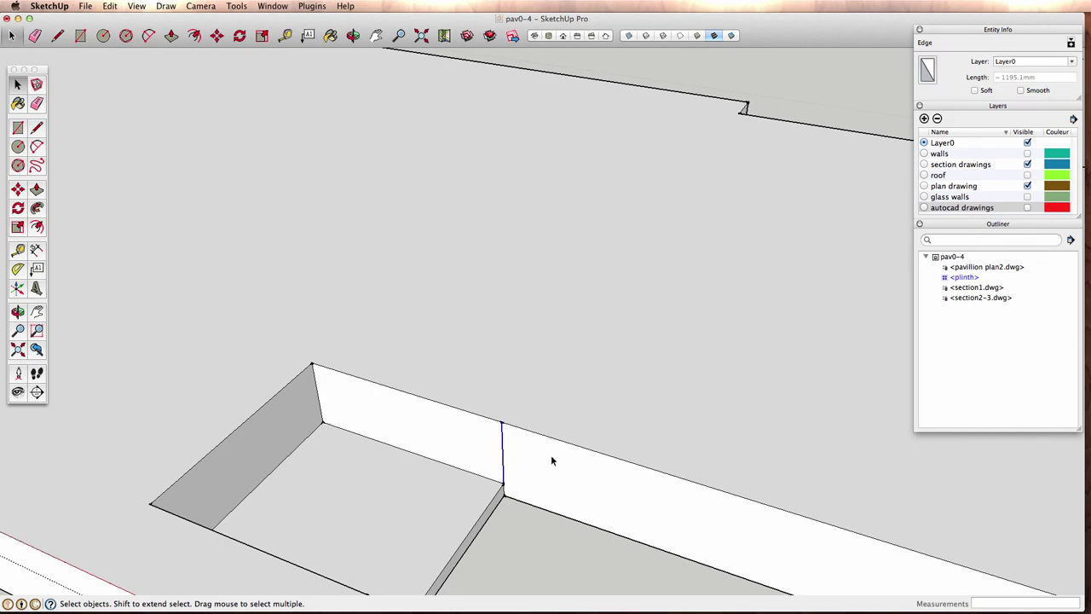
key(Escape)
- Orbit out to check the cleaned plinth from above and from an oblique angle
scroll(519, 529, down, 2)
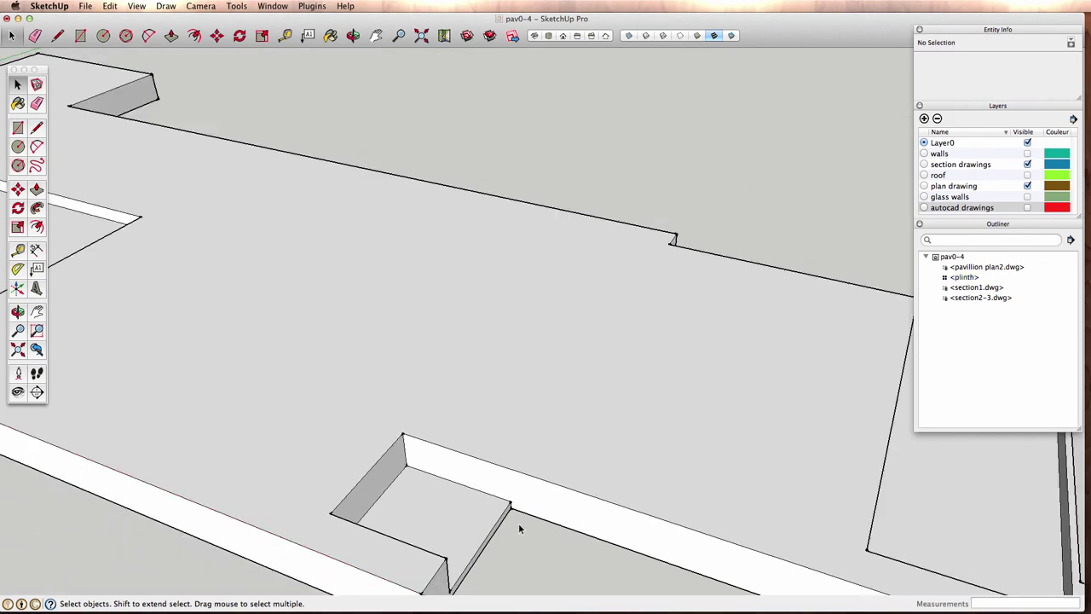
scroll(518, 528, down, 2)
mouse_move(482, 514)
middle_down()
mouse_move(174, 491)
mouse_move(312, 443)
mouse_move(385, 492)
middle_up()
scroll(384, 492, down, 2)
mouse_move(466, 402)
middle_down()
mouse_move(568, 383)
mouse_move(517, 401)
mouse_move(532, 414)
mouse_move(504, 383)
mouse_move(537, 390)
mouse_move(540, 363)
mouse_move(563, 362)
middle_up()
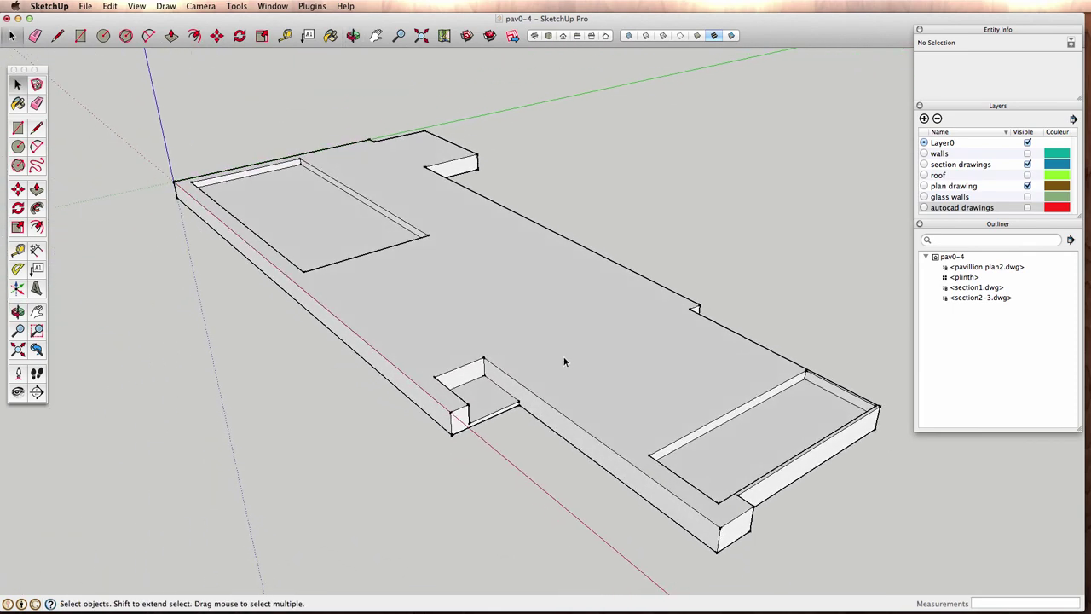
- Save the plinth model as a new file, pav0-5, via File > Save As
click(86, 6)
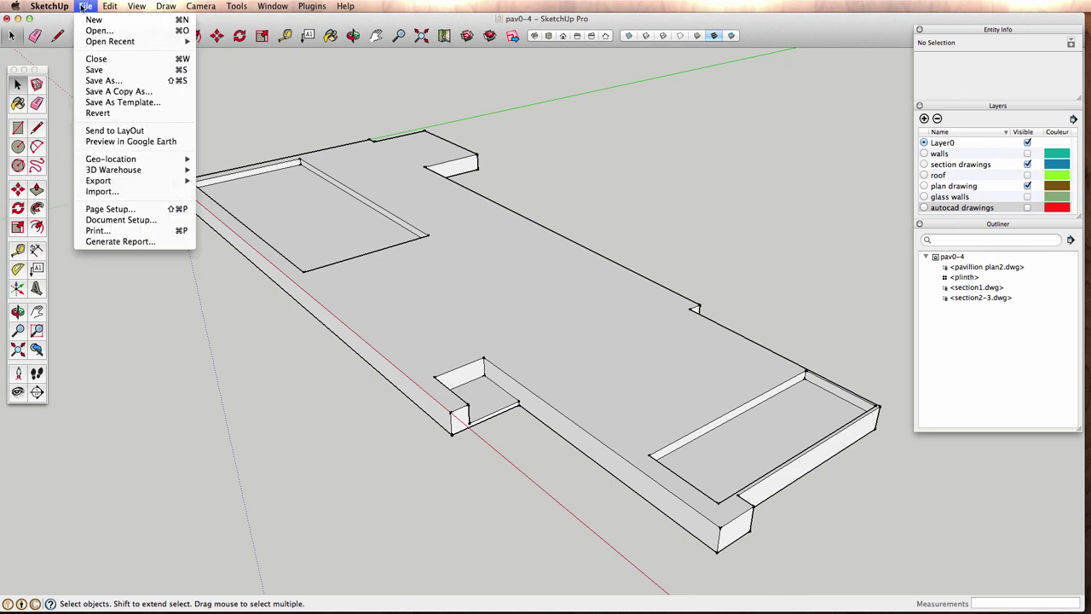
click(120, 85)
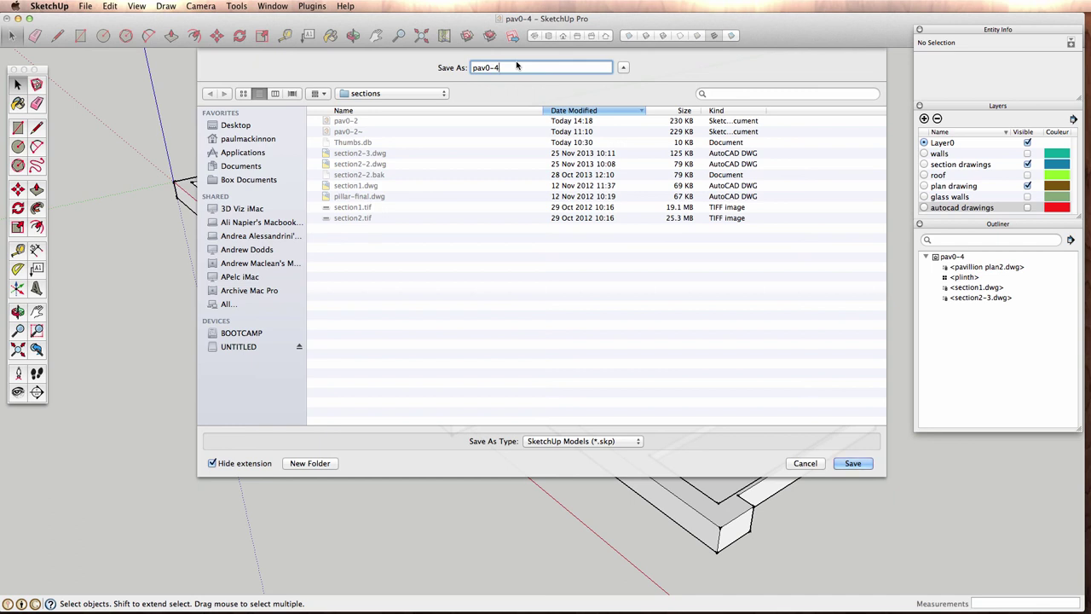
key(Return)
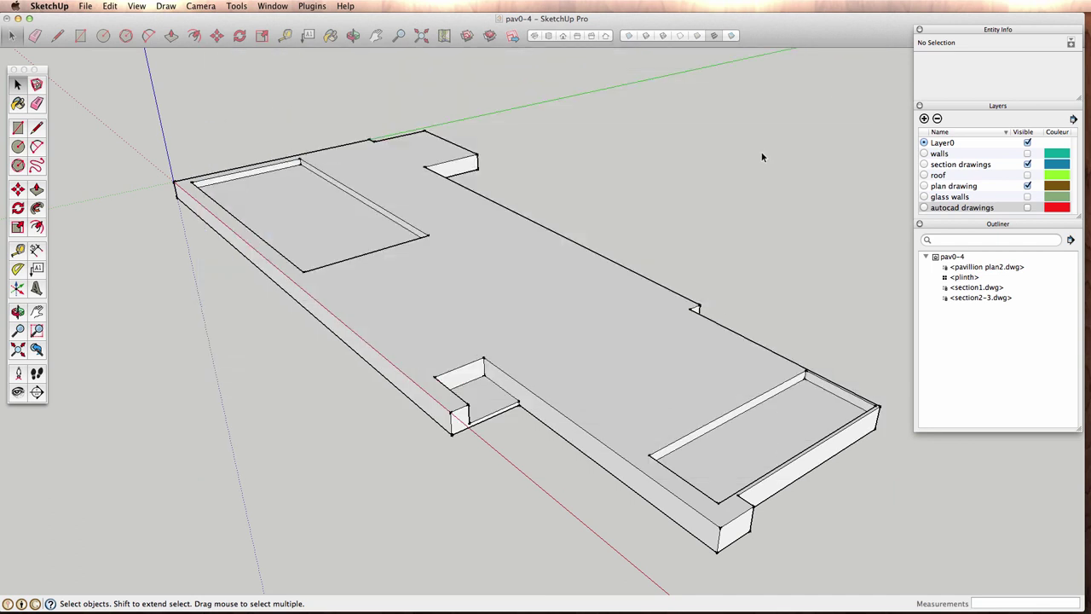